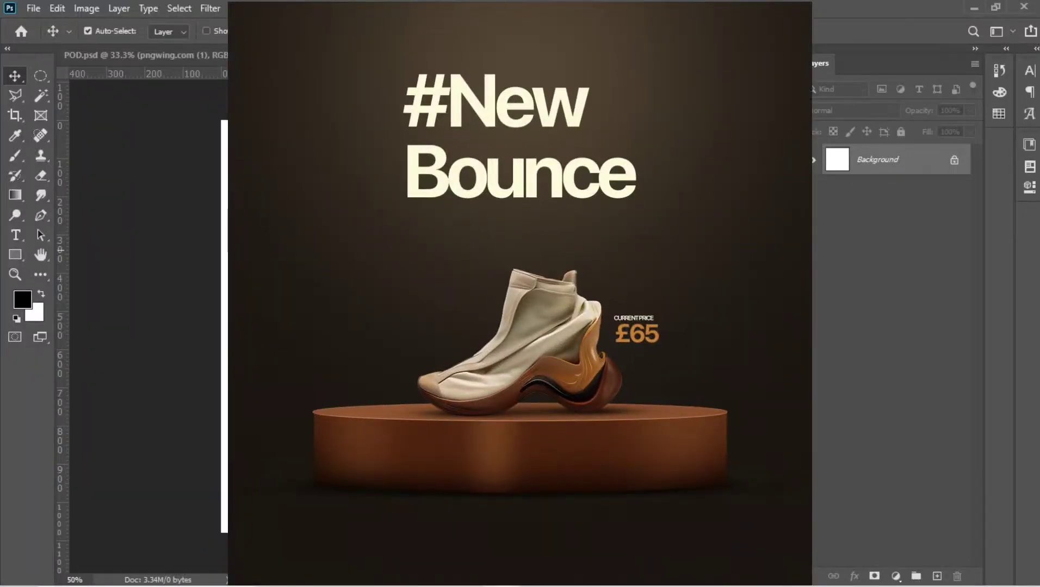
Examine the JBL logo, sneaker and speaker cutouts in the POD.psd document
scroll(427, 250, "up", 2)
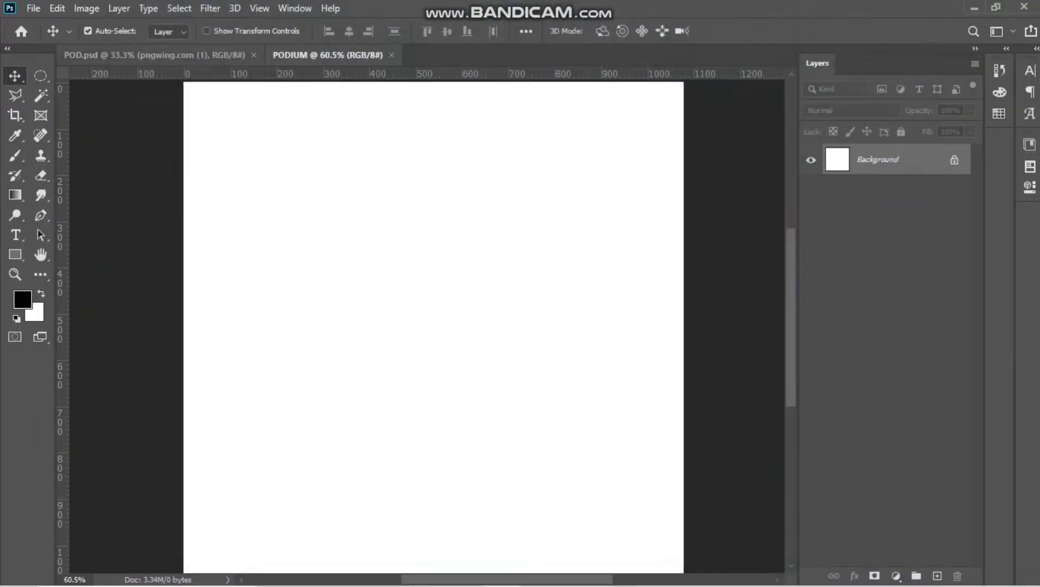
left_click(155, 56)
scroll(432, 316, "up", 2)
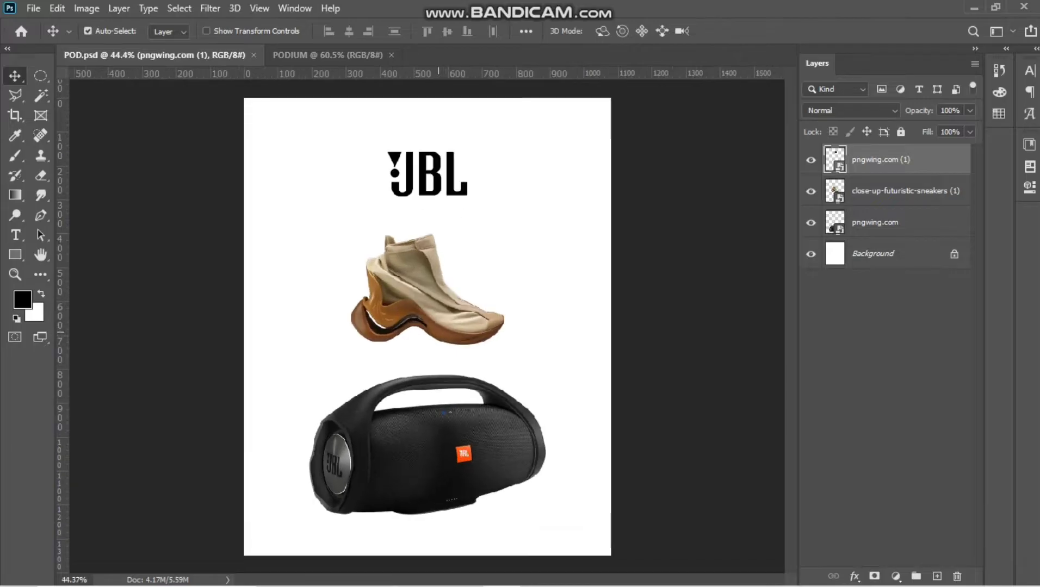
scroll(432, 316, "up", 1)
scroll(434, 304, "down", 1)
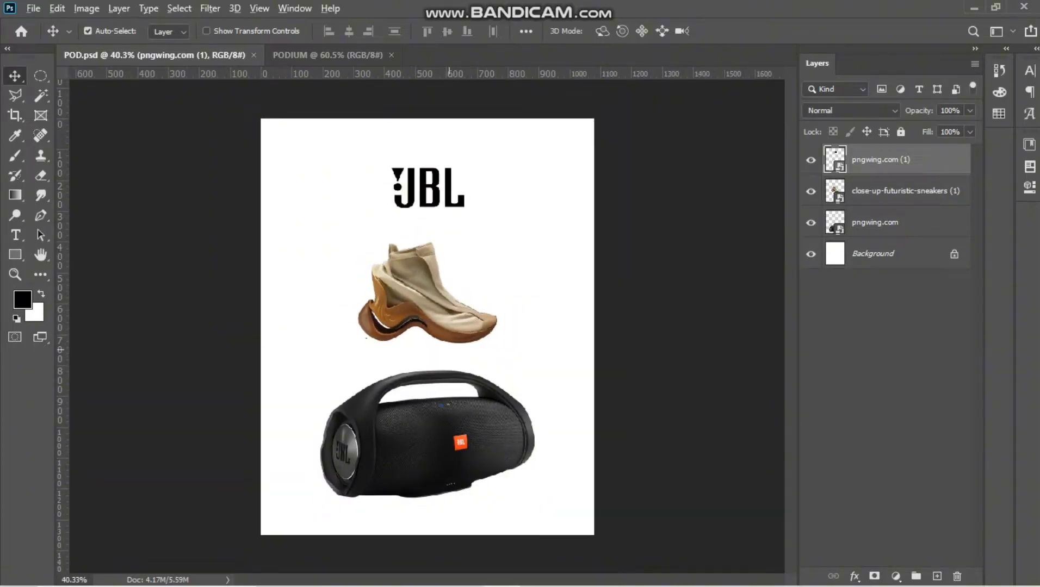
scroll(442, 305, "up", 1)
left_click(492, 447)
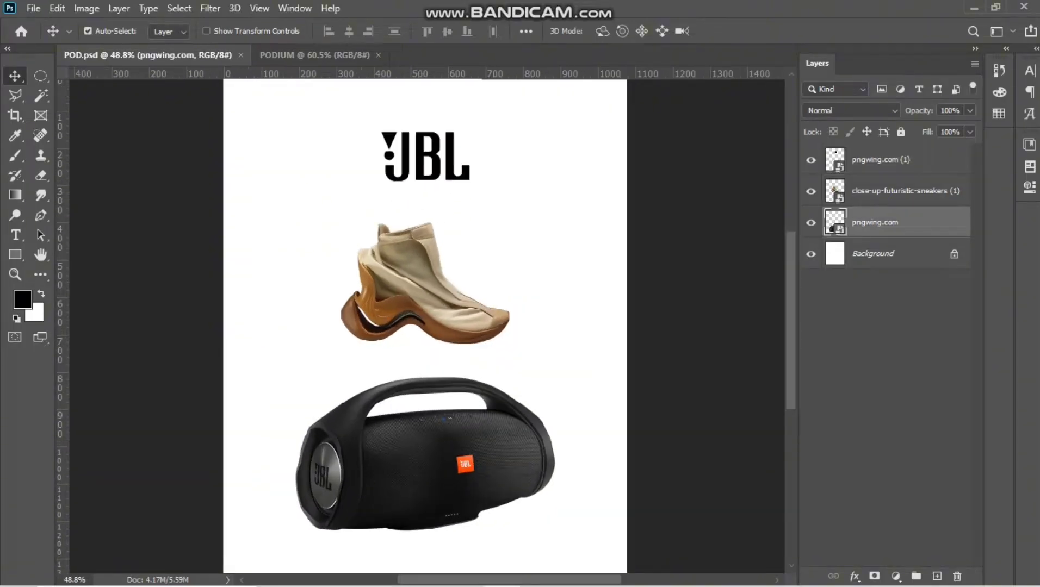
left_click(400, 276)
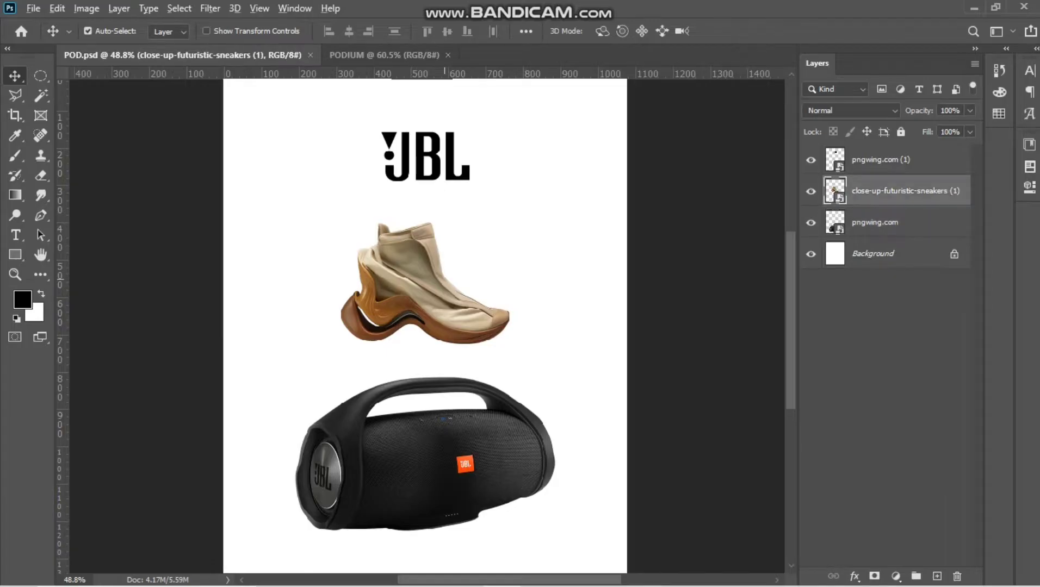
scroll(433, 311, "down", 3)
scroll(433, 311, "up", 3)
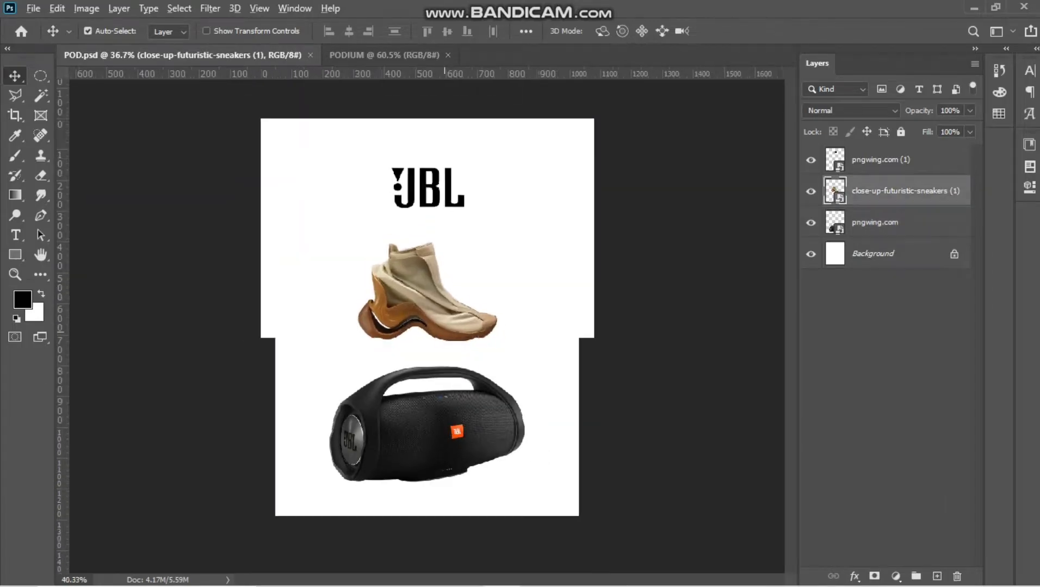
Add a dark grey #242424 Solid Color fill layer to the PODIUM document
key("ctrl+Tab")
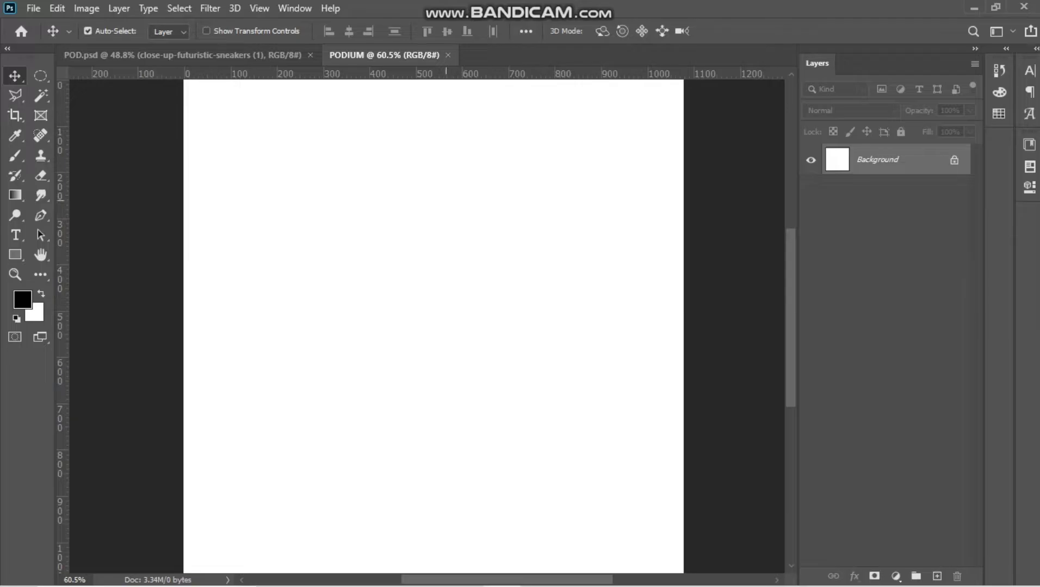
scroll(427, 327, "down", 1)
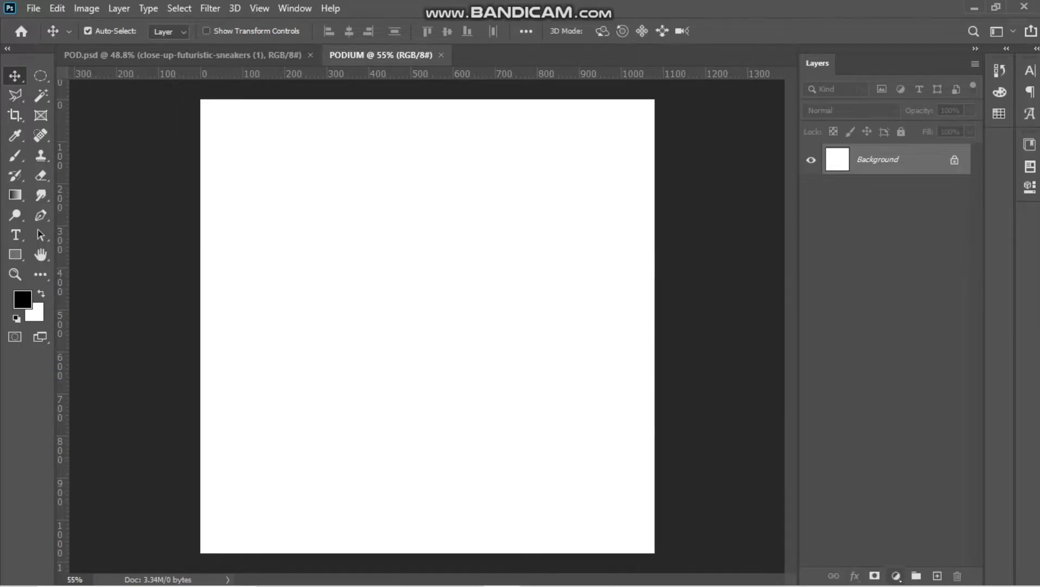
left_click(895, 576)
left_click(919, 303)
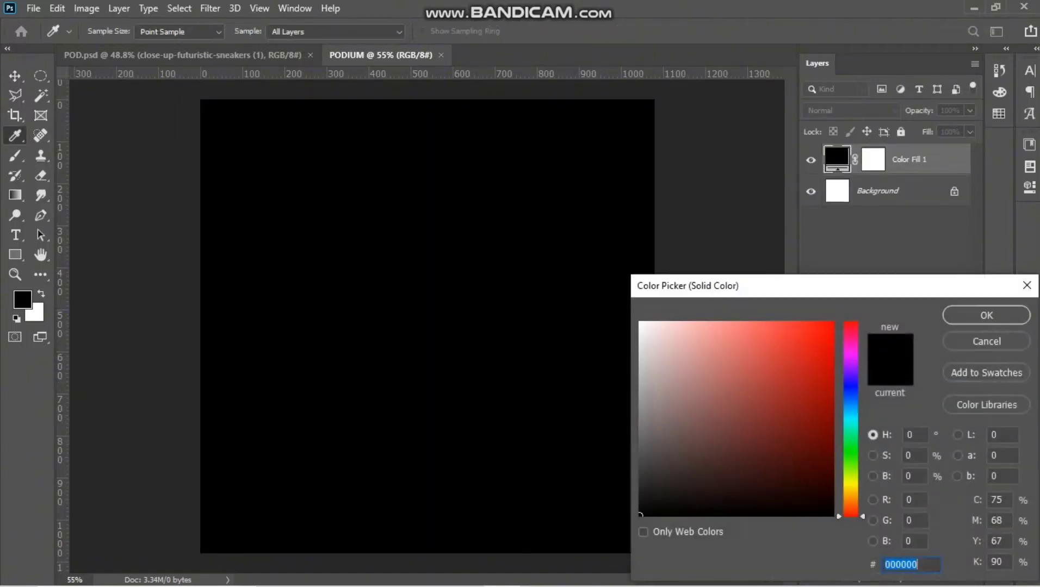
type("141414")
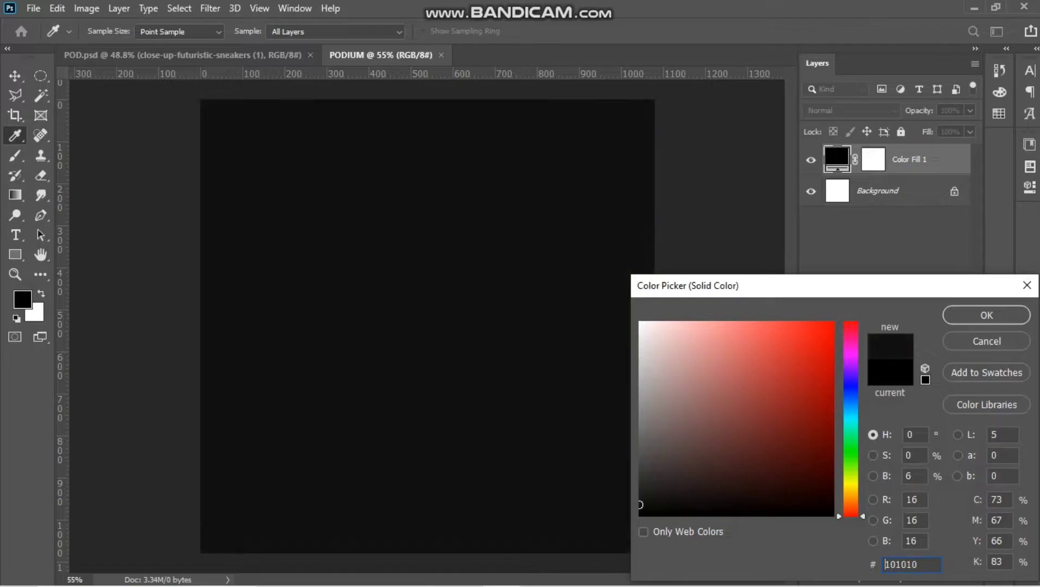
left_click_drag(640, 504, 640, 489)
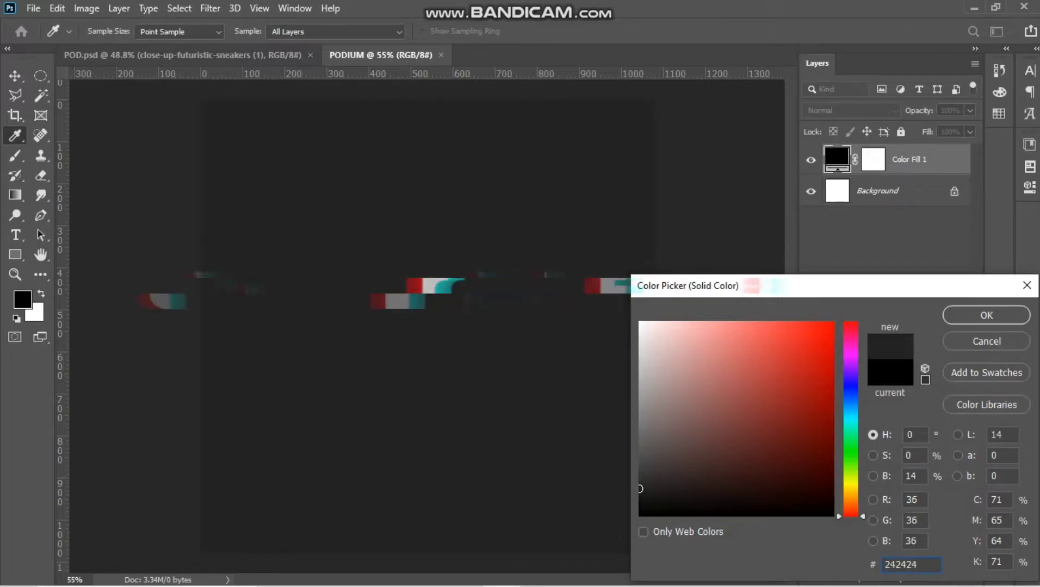
key("Return")
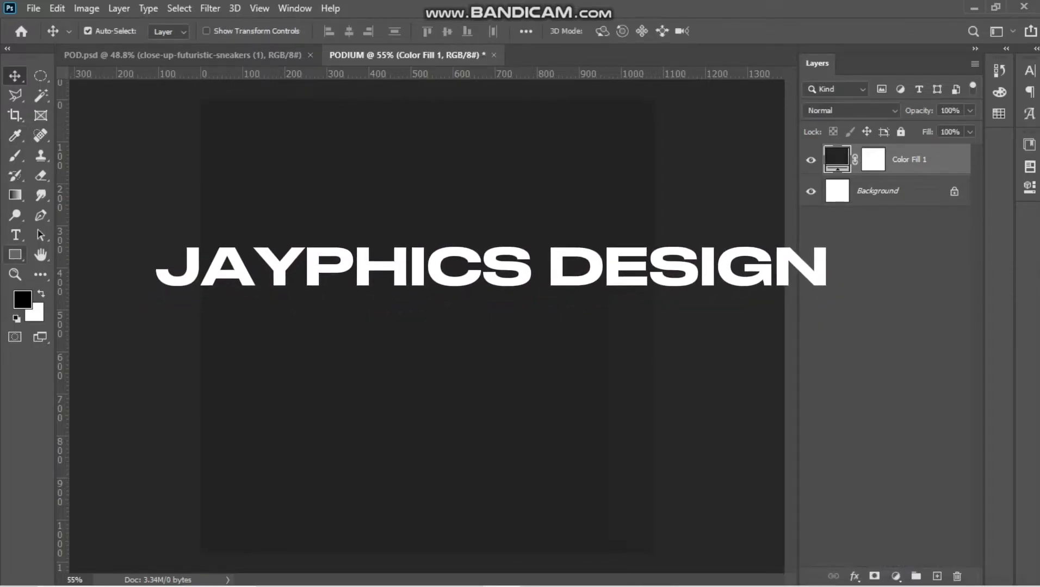
Draw a black rectangle about 549 × 99 px in the lower half of the canvas and center it horizontally on the canvas
right_click(16, 255)
left_click(85, 255)
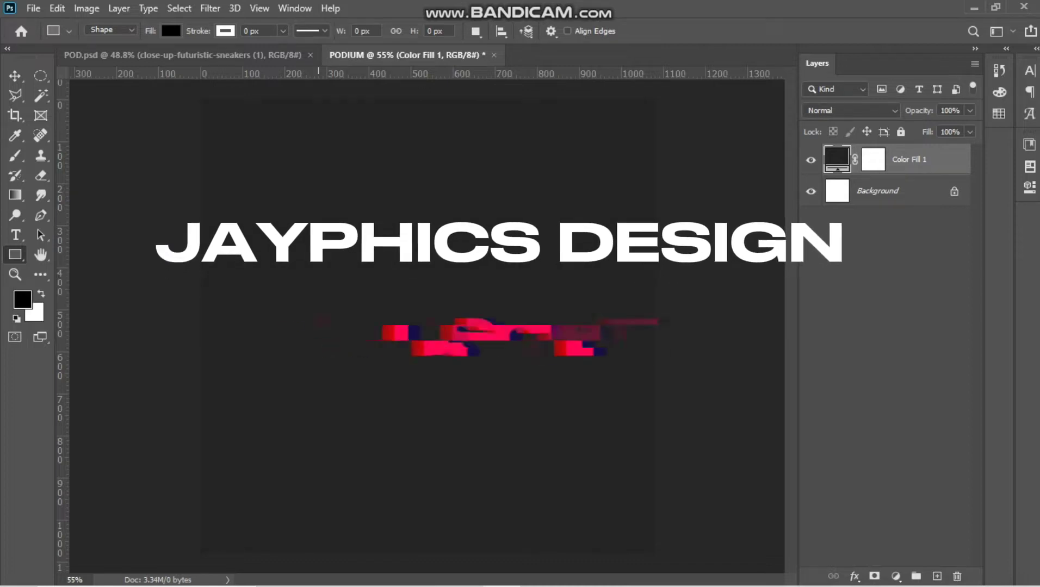
left_click_drag(310, 394, 541, 436)
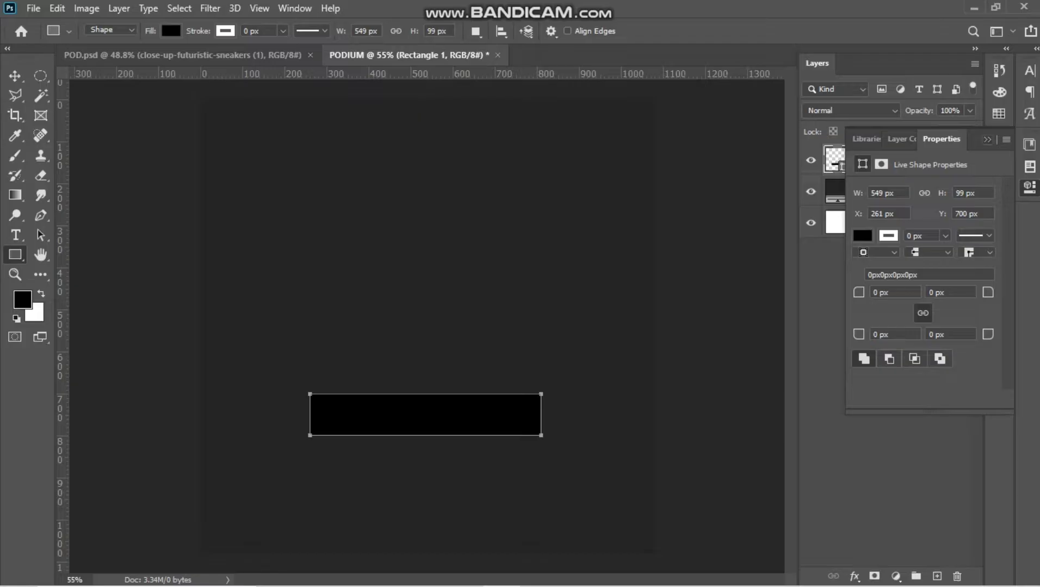
left_click(988, 140)
key("v")
key("ctrl+a")
left_click(349, 31)
key("ctrl+d")
Draw a flat ellipse about 550 × 23 px along the rectangle's top edge on a new layer
scroll(395, 463, "up", 6)
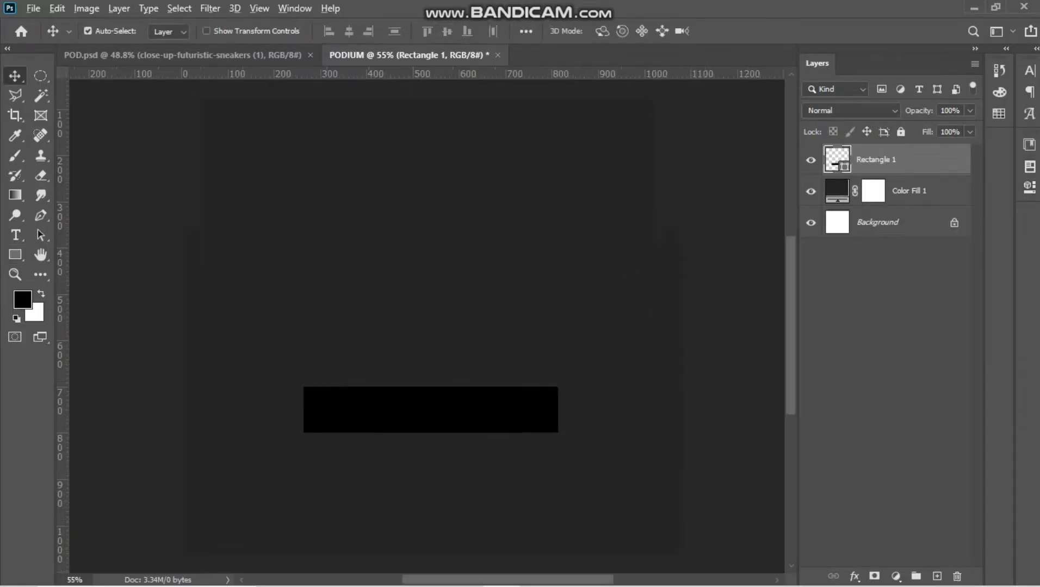
scroll(396, 419, "up", 1)
scroll(396, 419, "right", 2)
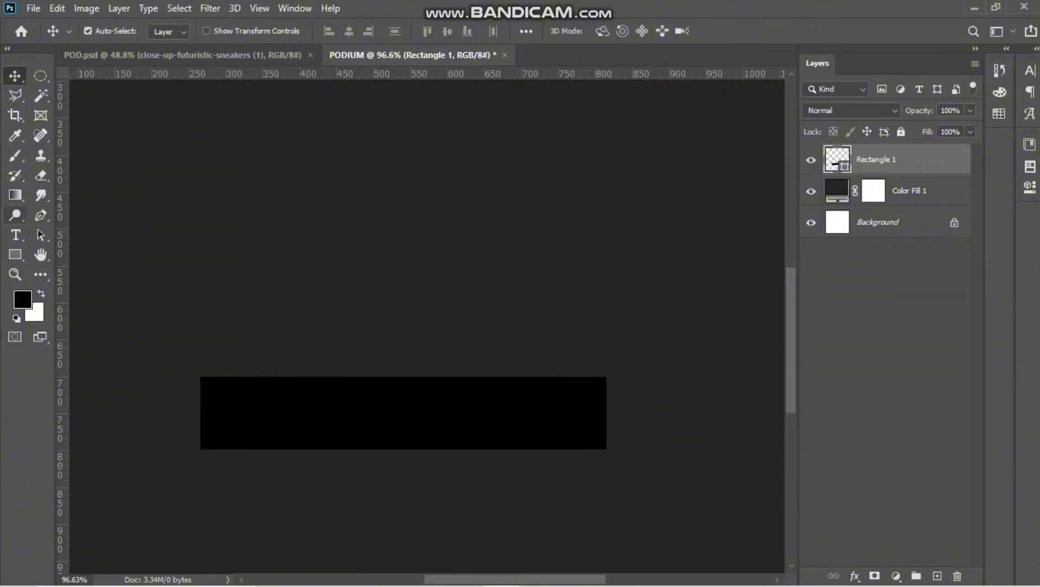
left_click(15, 254)
left_click(82, 285)
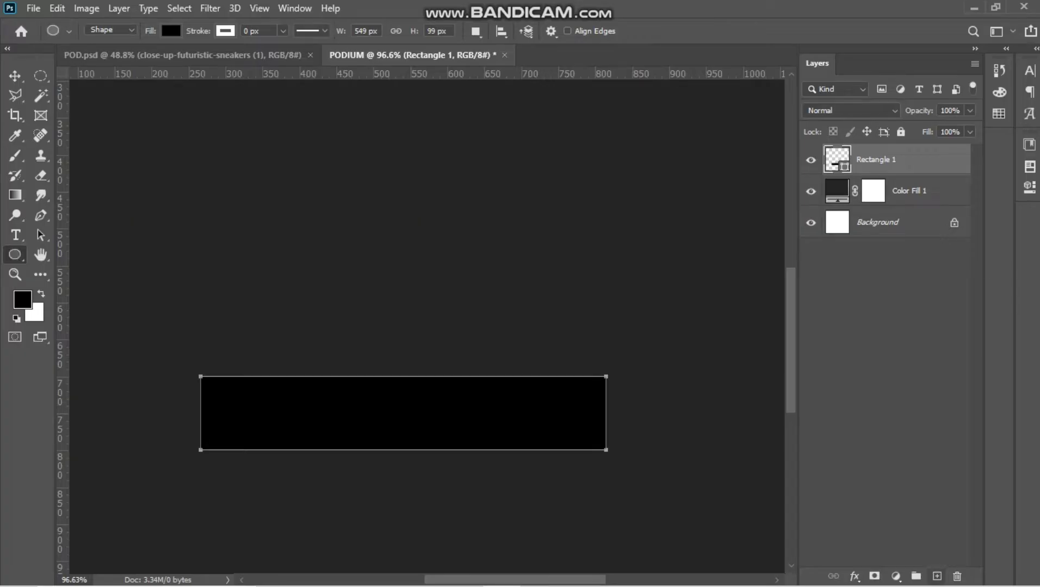
key("ctrl+shift+alt+n")
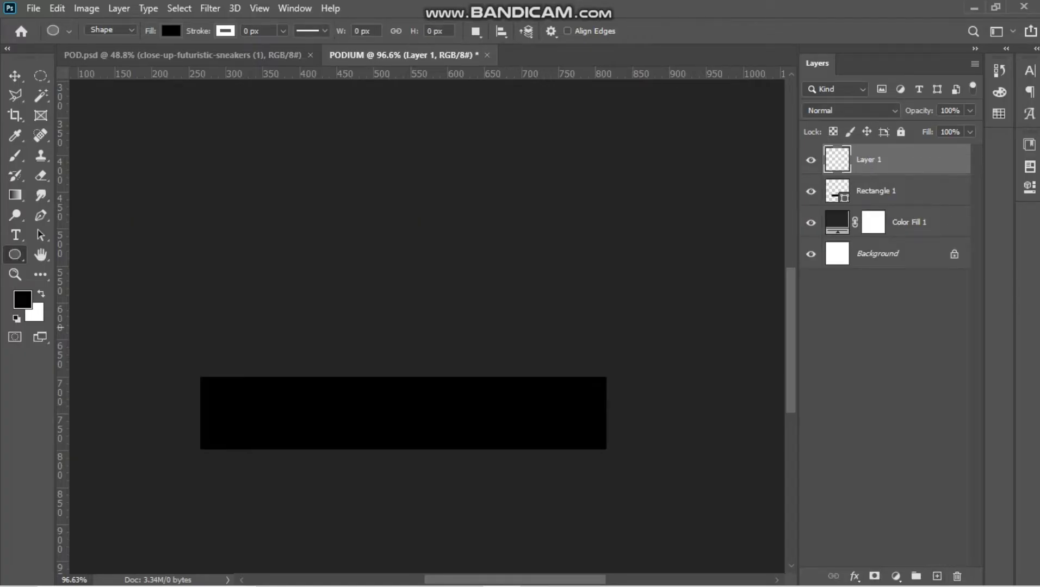
left_click_drag(200, 370, 609, 384)
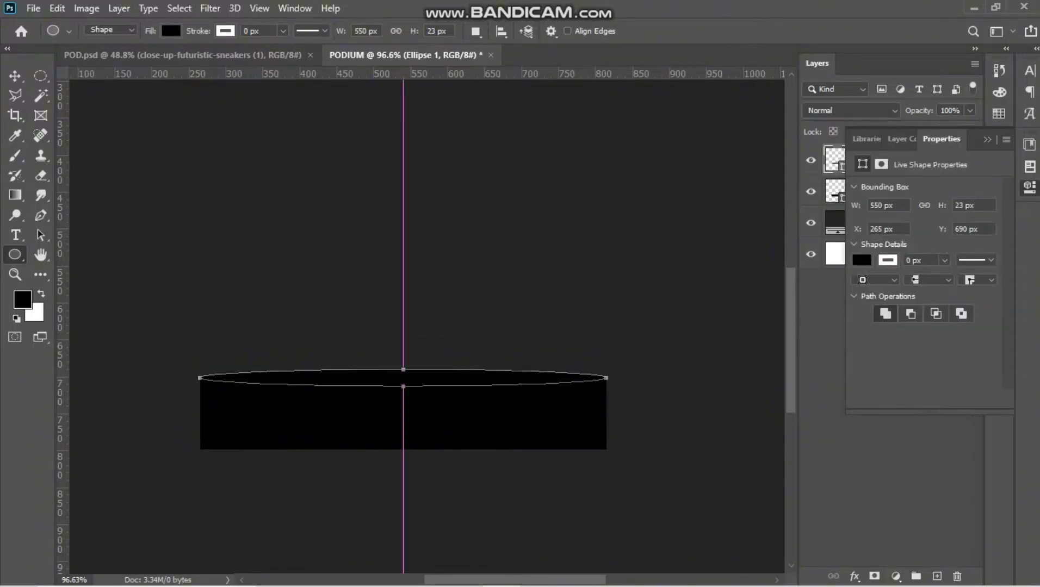
Fill the ellipse with the mid-grey from the recently used colors
left_click(862, 261)
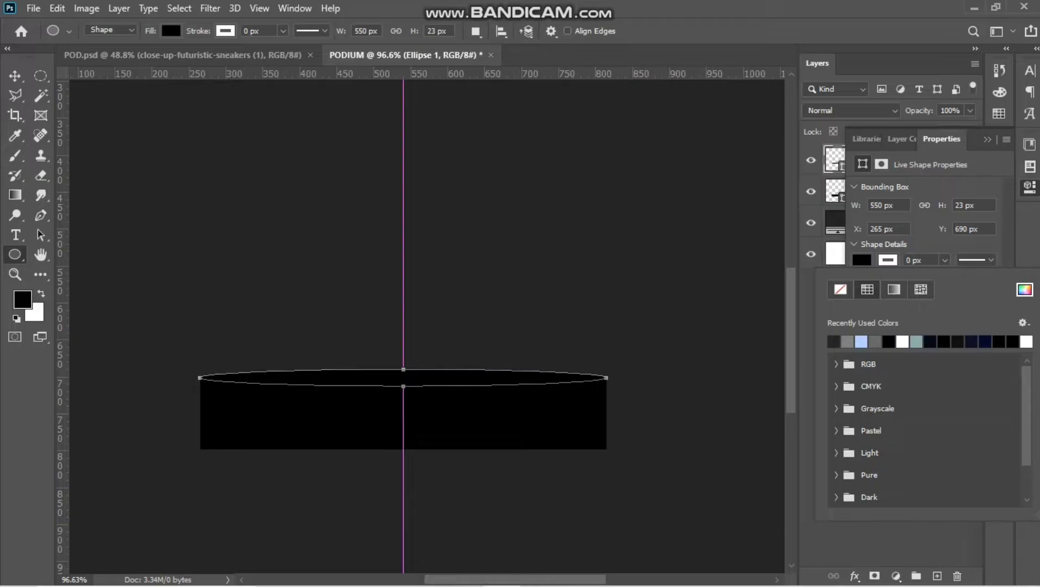
left_click(848, 342)
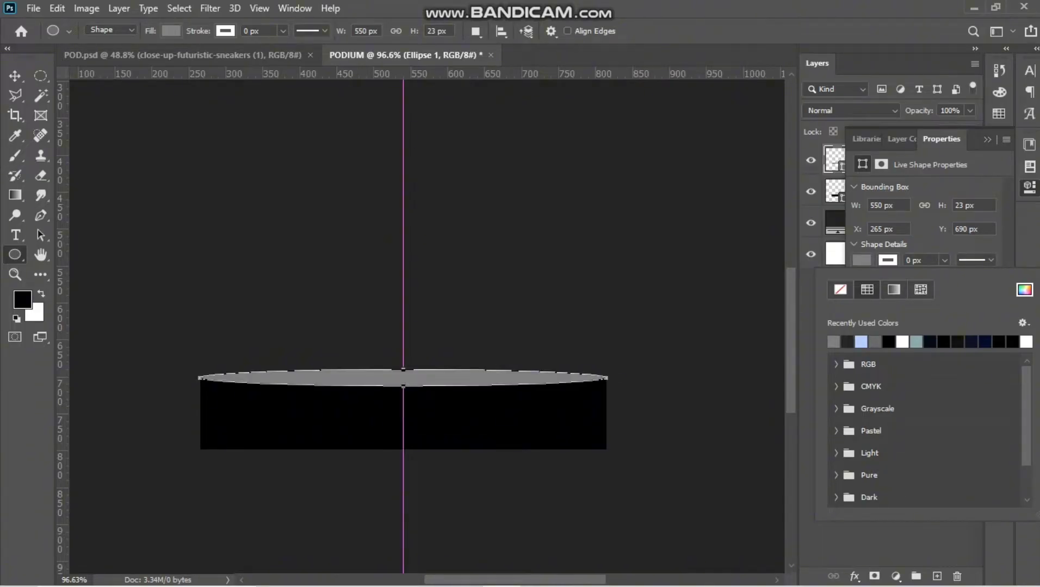
left_click(988, 140)
left_click(15, 76)
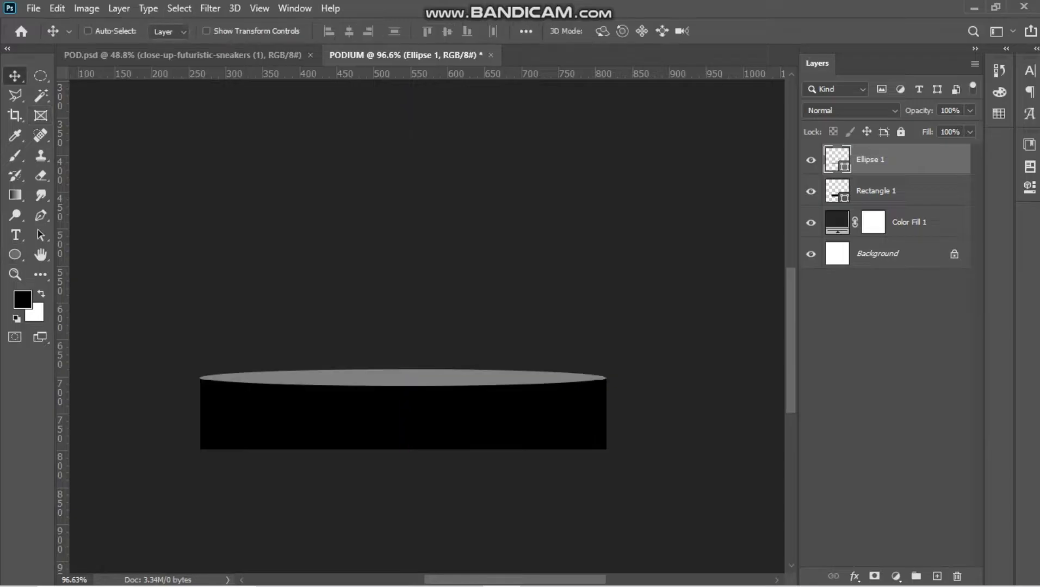
Align the Ellipse 1 and Rectangle 1 layers on their horizontal centers
scroll(330, 391, "up", 2)
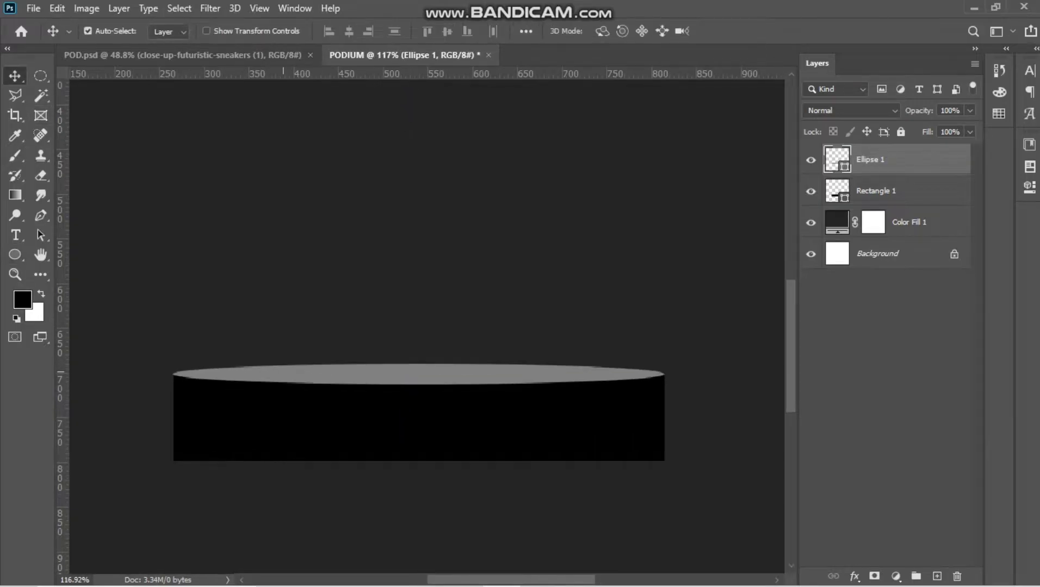
left_click(892, 191, "shift")
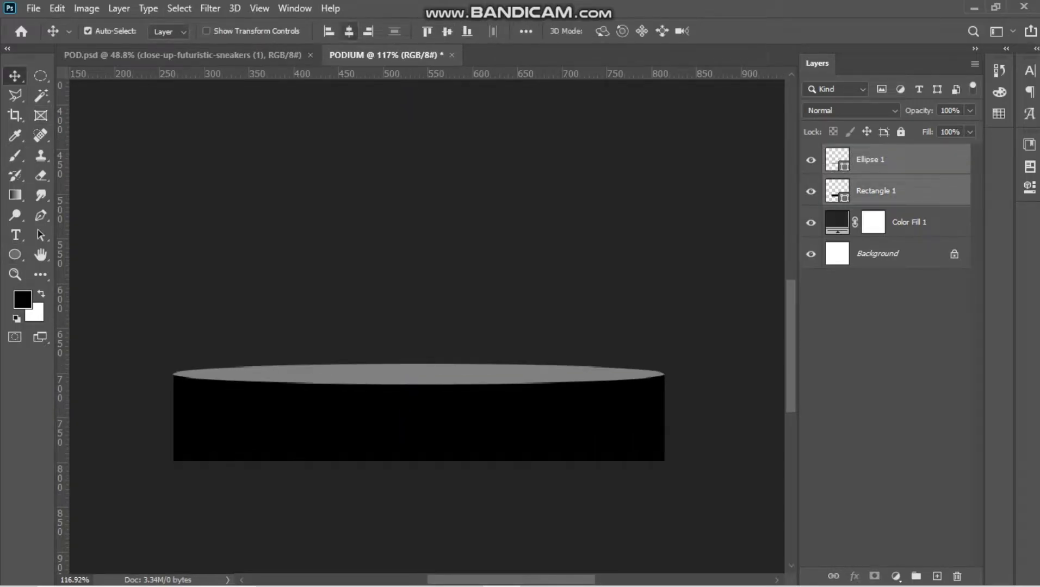
left_click(892, 160)
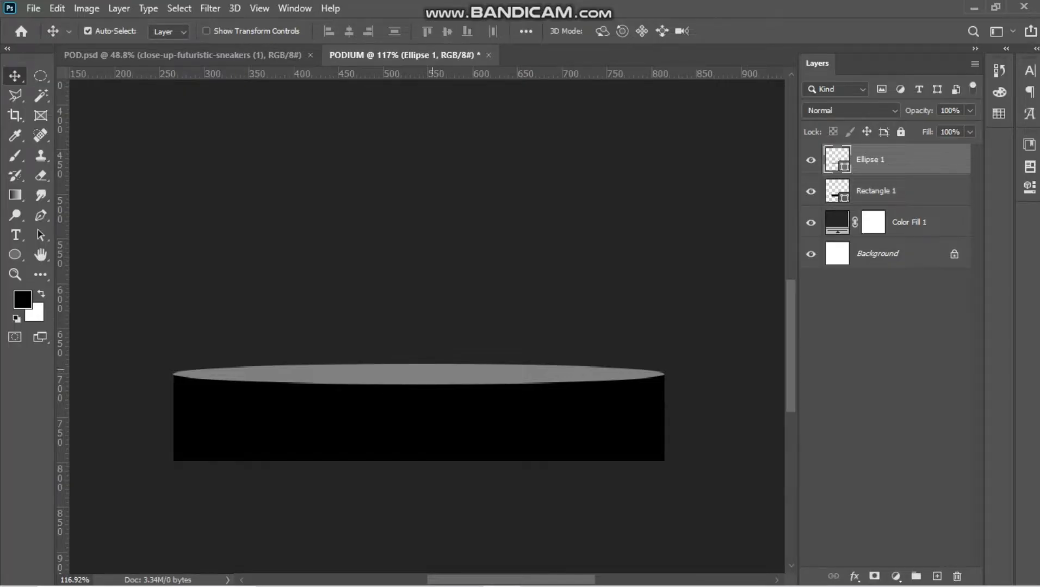
scroll(419, 411, "up", 4)
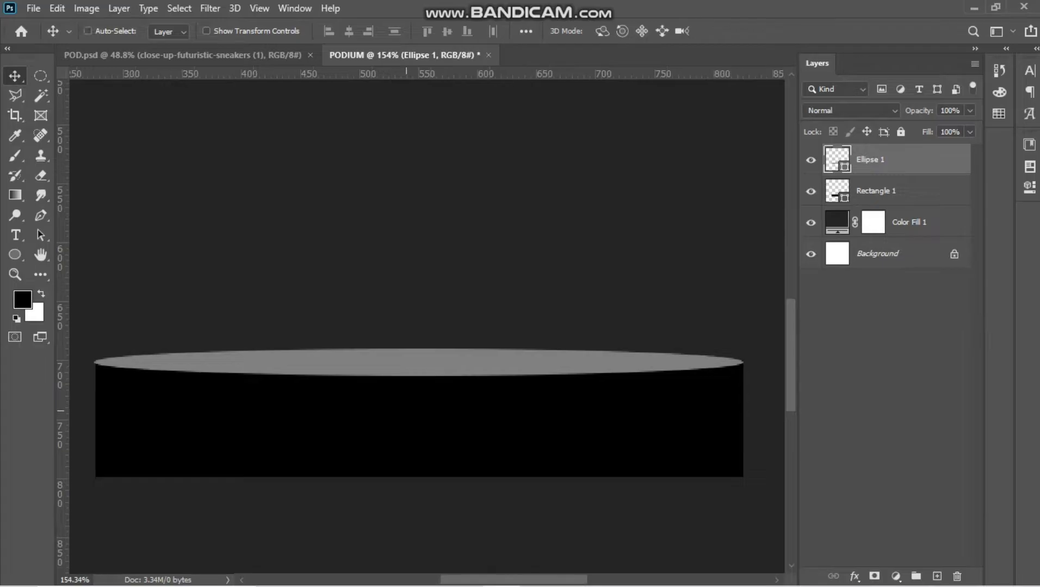
scroll(419, 418, "down", 3)
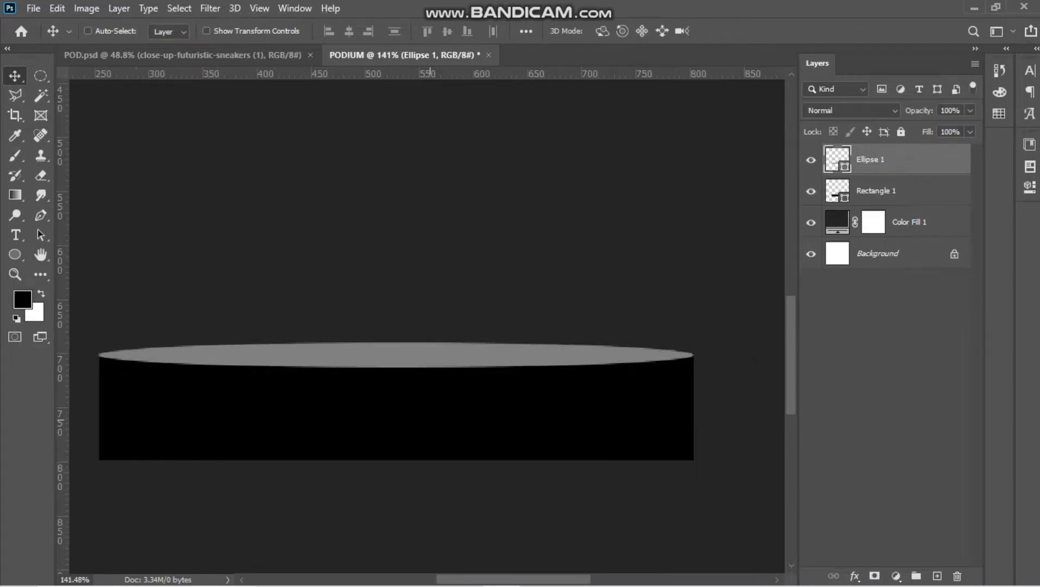
scroll(420, 418, "left", 1)
Draw a vertical rectangle about 63 × 198 px across the podium body on a new layer directly above Rectangle 1
left_click(419, 416)
scroll(419, 408, "up", 1)
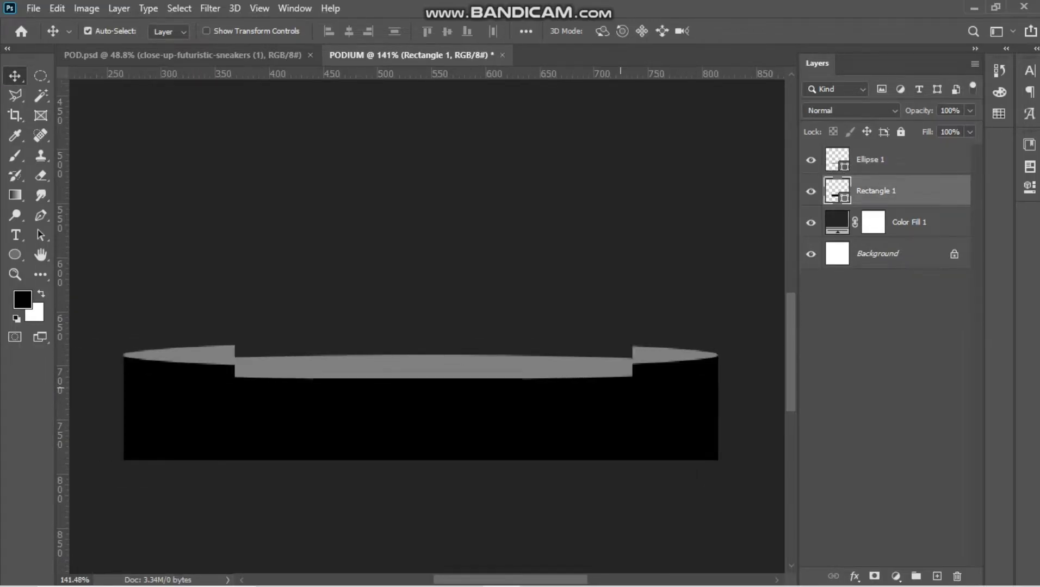
scroll(532, 417, "down", 2)
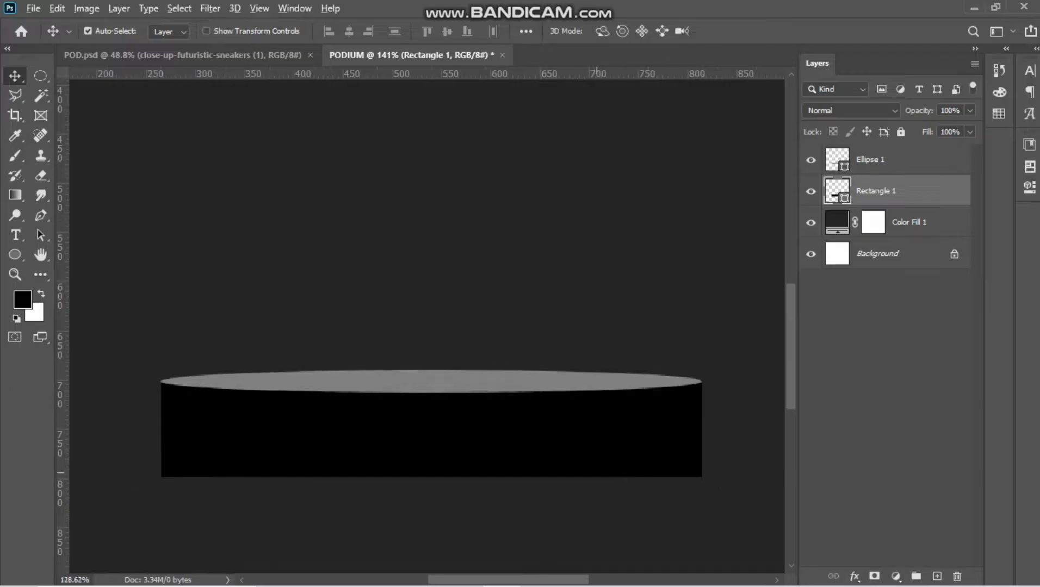
scroll(525, 418, "up", 2)
scroll(520, 418, "up", 2)
scroll(401, 300, "down", 2)
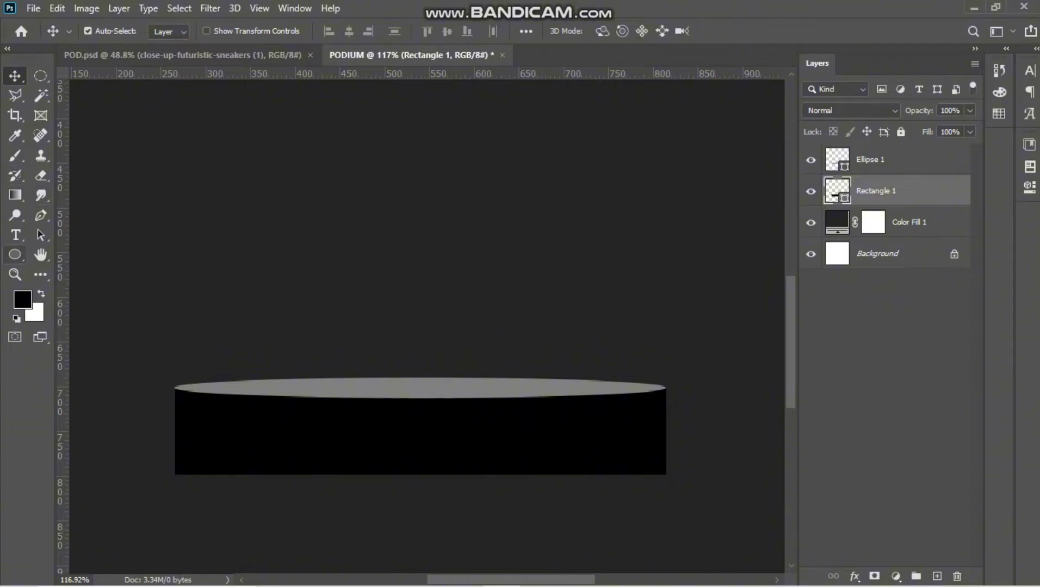
left_click(14, 255)
left_click(93, 283)
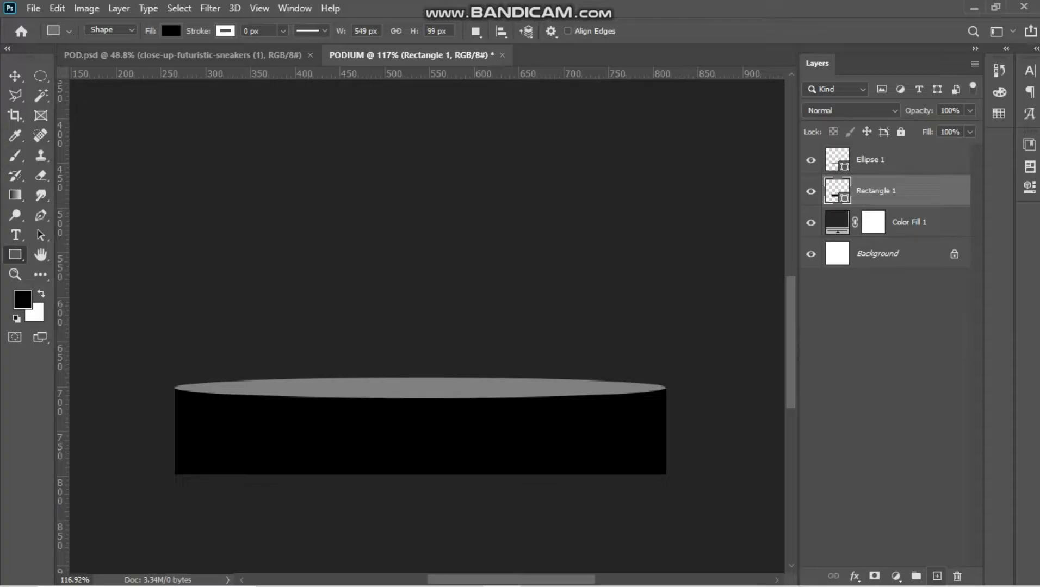
key("ctrl+shift+alt+n")
left_click_drag(351, 327, 408, 505)
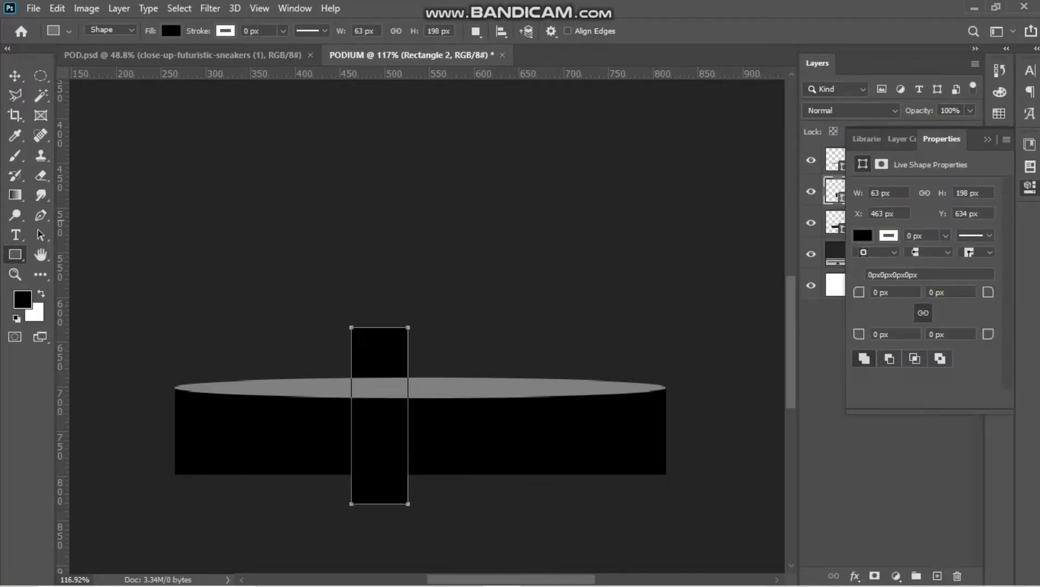
Set the vertical rectangle's fill to white, ffffff
left_click(862, 236)
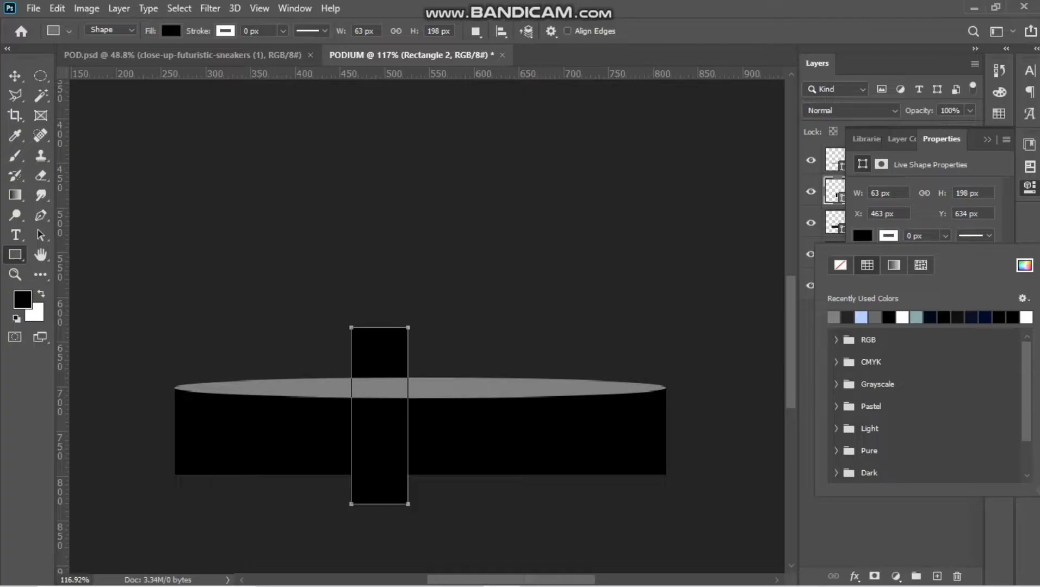
left_click(1024, 265)
left_click(640, 322)
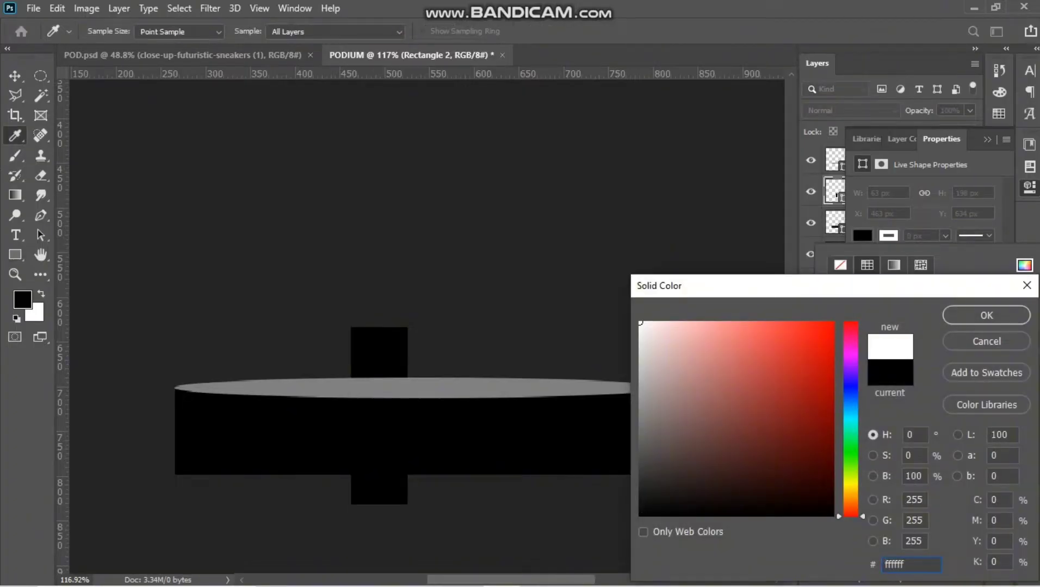
left_click(987, 316)
left_click(987, 139)
left_click(14, 76)
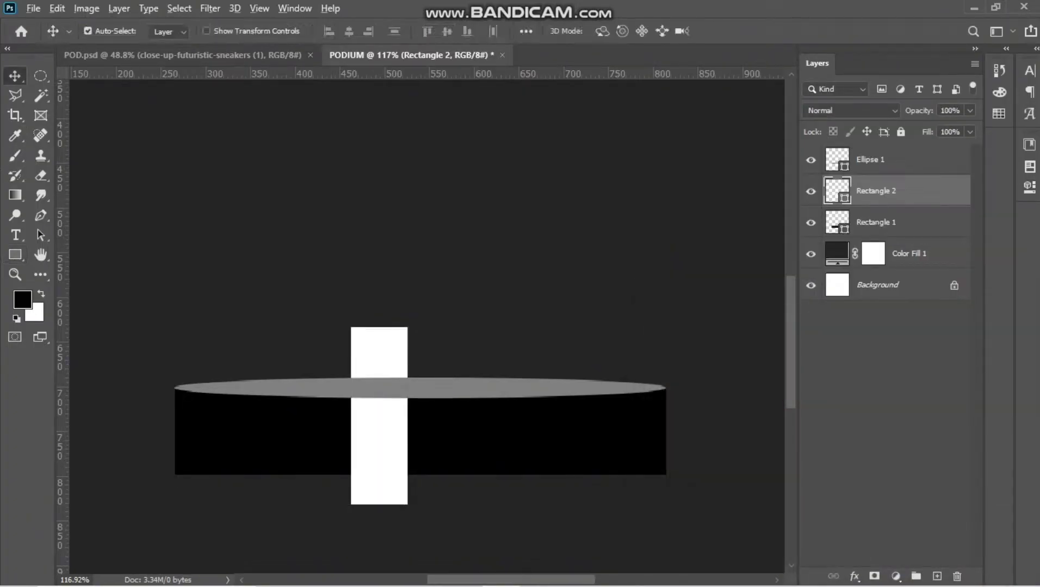
Clip the white rectangle to Rectangle 1 and soften it with a Gaussian Blur, rasterizing the shape
key("ctrl+alt+g")
left_click(207, 8)
mouse_move(218, 176)
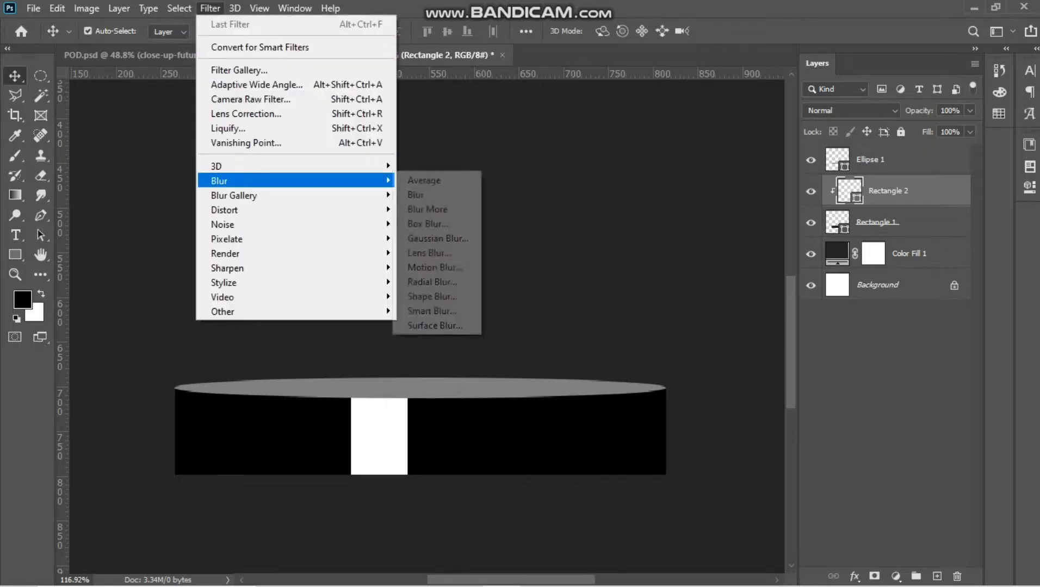
left_click(441, 237)
left_click(632, 232)
left_click_drag(649, 368, 669, 368)
left_click(800, 161)
Reduce the blurred highlight's opacity to 30% and resize it slightly on the podium body
left_click_drag(919, 111, 892, 111)
scroll(478, 424, "down", 3)
scroll(437, 391, "up", 2)
key("ctrl+t")
left_click_drag(471, 431, 457, 430)
key("Return")
left_click_drag(919, 110, 897, 111)
Duplicate the highlight onto the left end of the podium body, narrow it and set its opacity to 21%
mouse_move(421, 445)
left_mouse_down()
mouse_move(292, 444)
mouse_move(320, 429)
mouse_move(294, 430)
left_mouse_up()
key("ctrl+t")
key("Return")
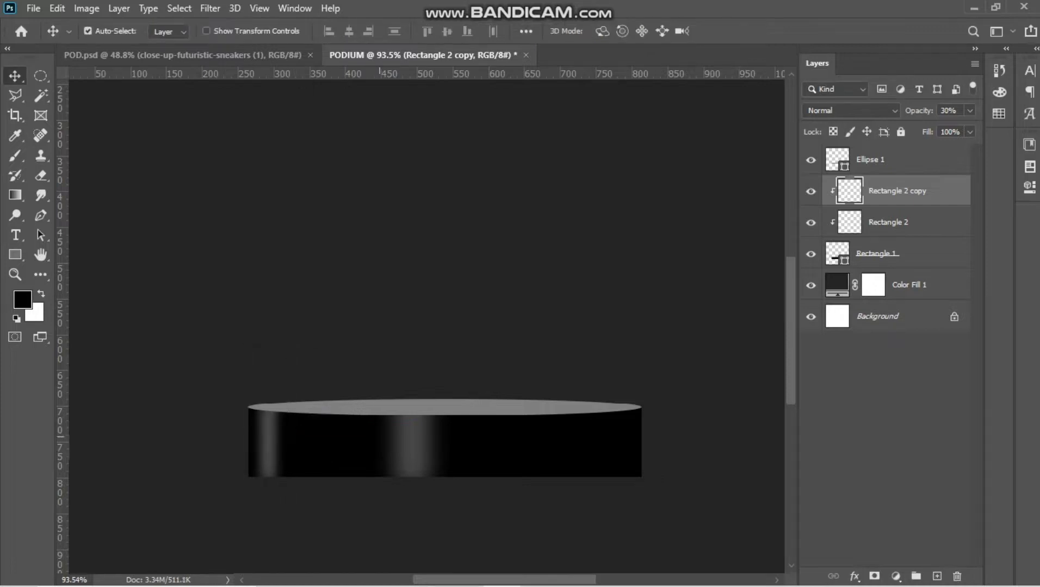
key("2")
key("1")
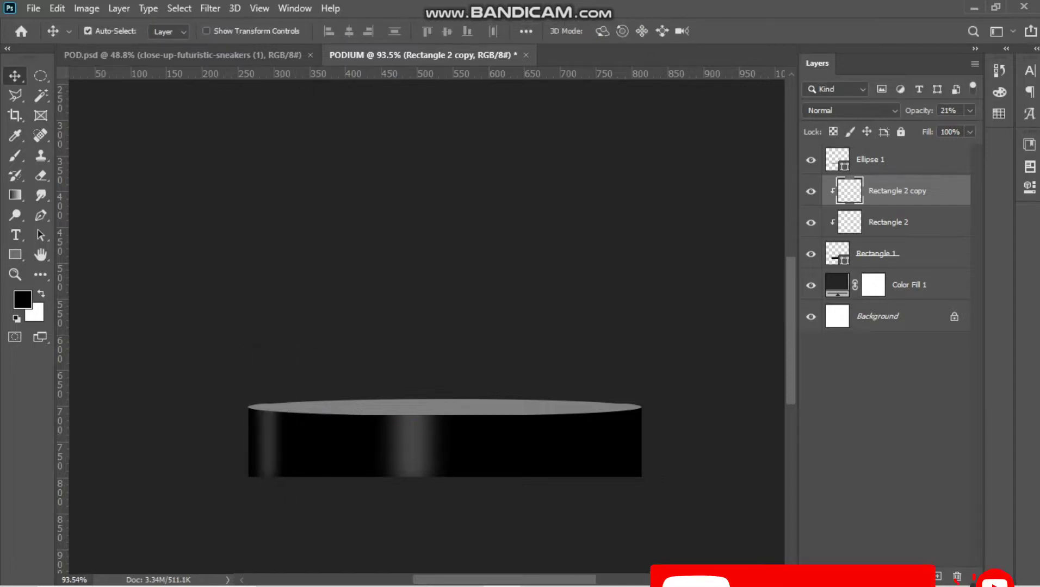
Fade the left highlight further, add a wide highlight copy near the podium's right end and nudge the middle highlight to the right
double_click(948, 110)
type("8")
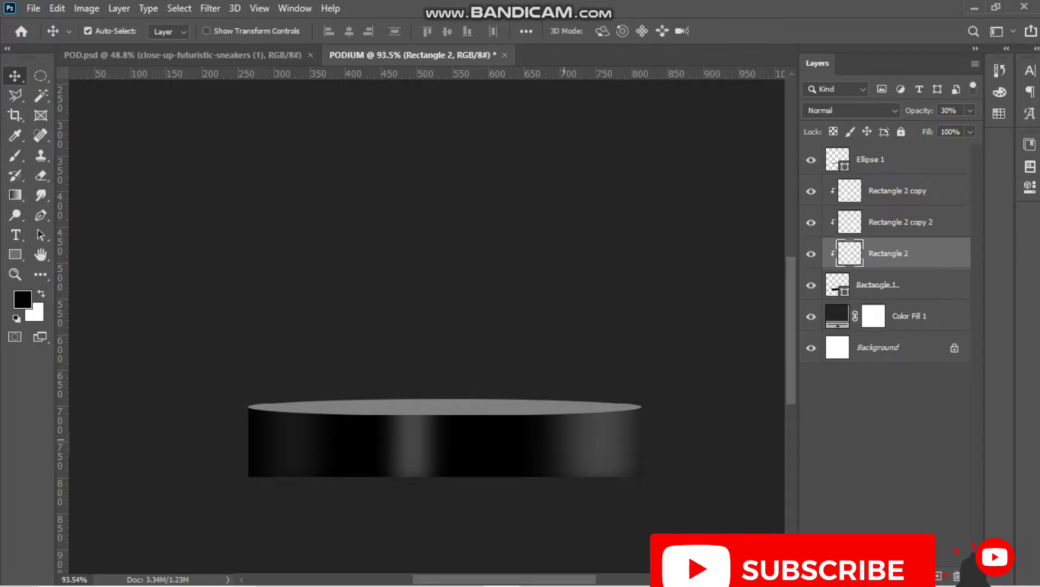
key("shift+Right")
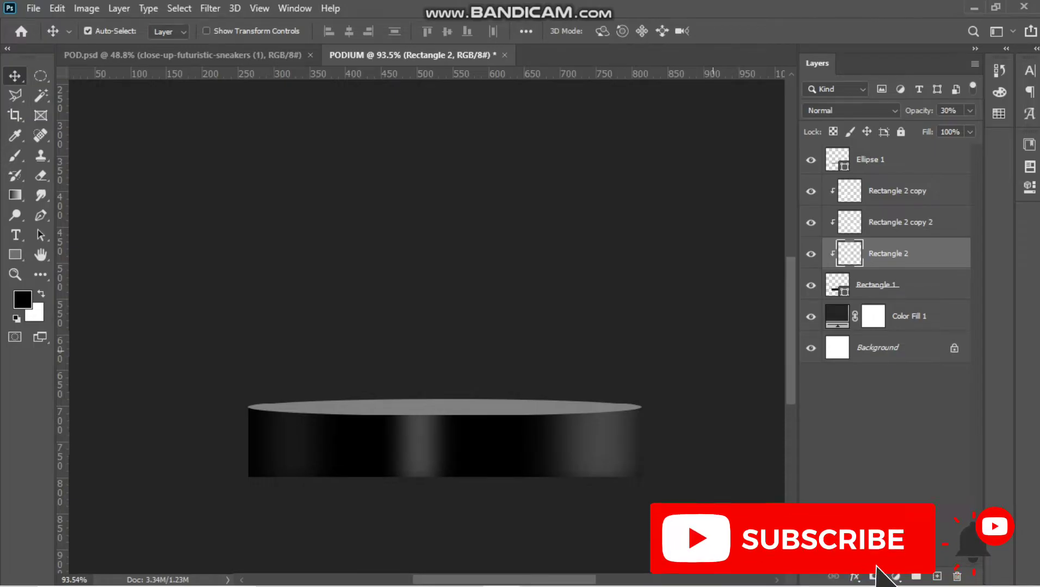
Warp Rectangle 1 so the lower edge of the podium body bows downward in a shallow curve
scroll(405, 407, "down", 3)
scroll(407, 408, "up", 3)
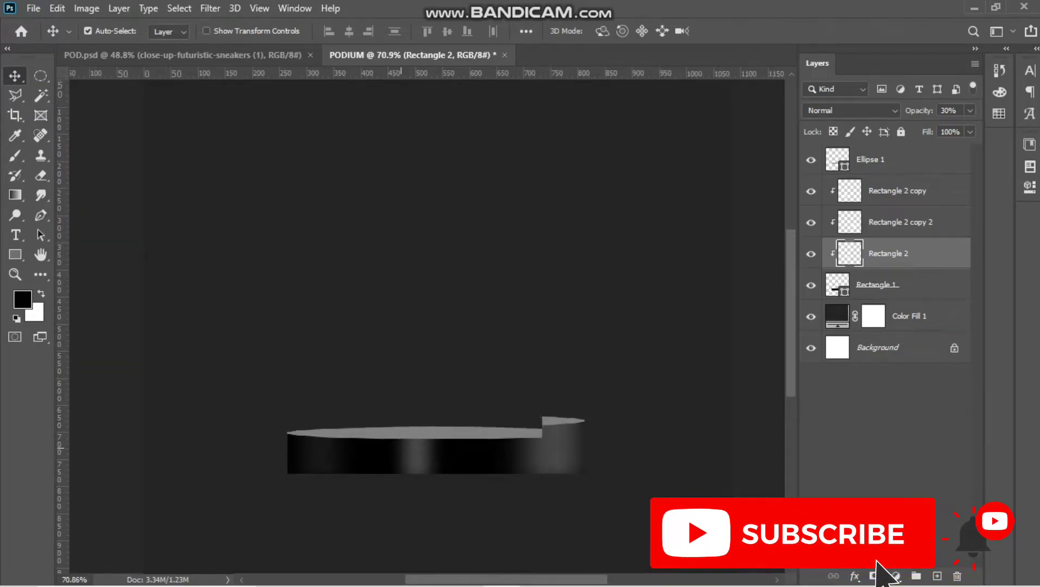
scroll(419, 415, "up", 3)
scroll(419, 414, "down", 3)
scroll(419, 414, "down", 1)
scroll(525, 451, "up", 3)
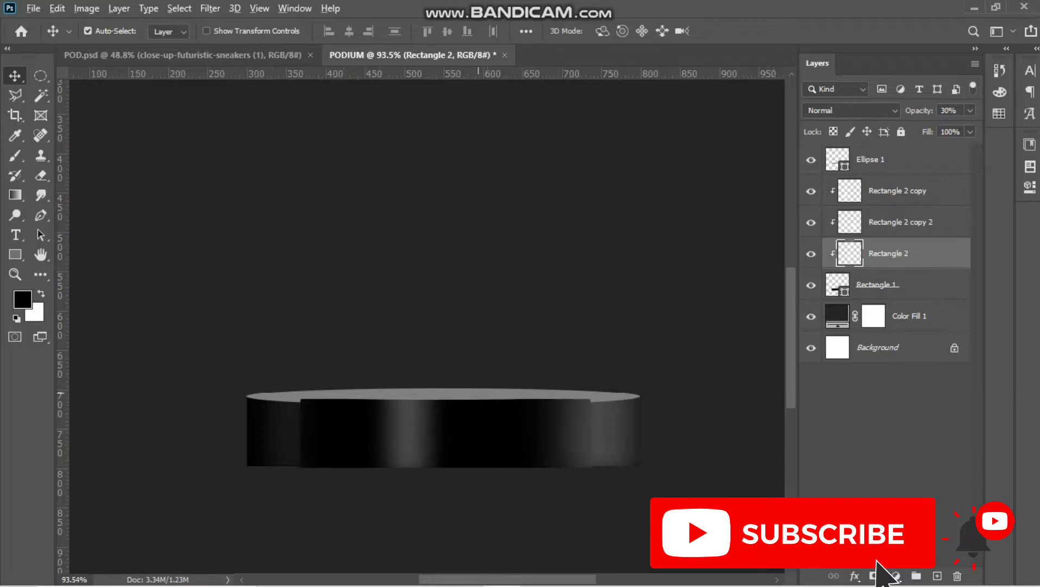
key("alt+bracketleft")
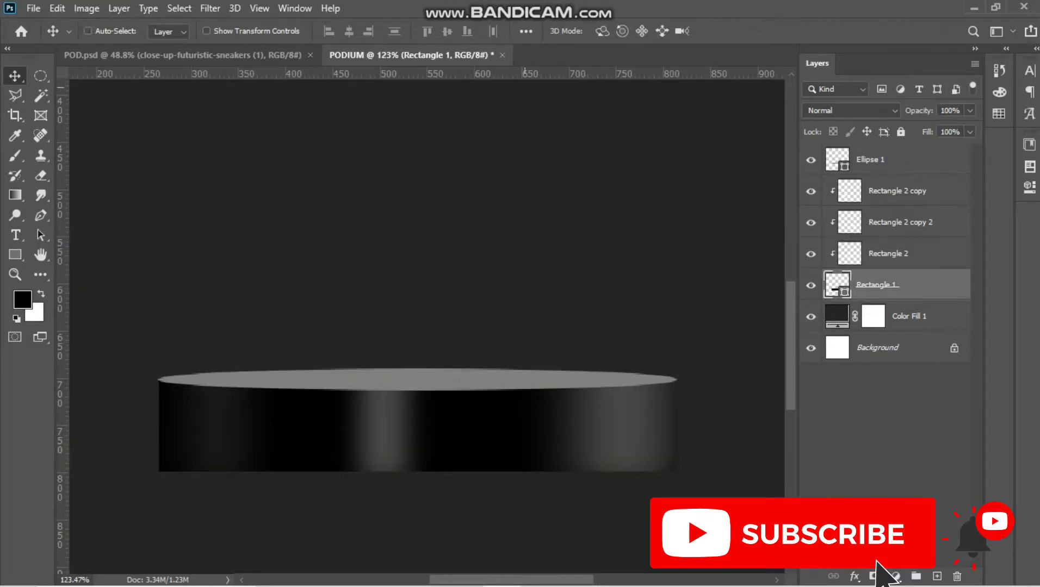
key("ctrl+t")
left_click(685, 32)
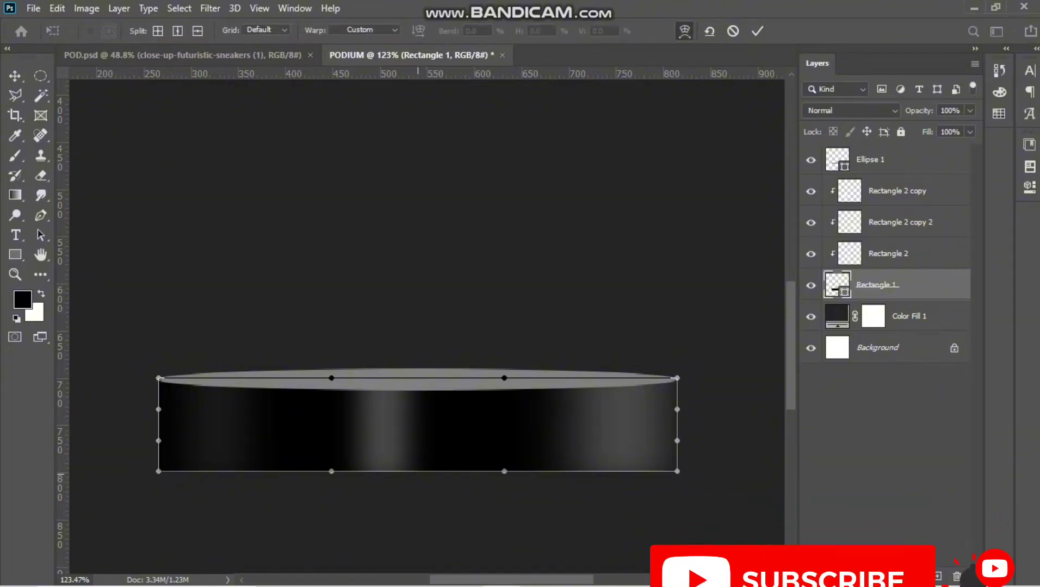
left_click_drag(422, 469, 422, 482)
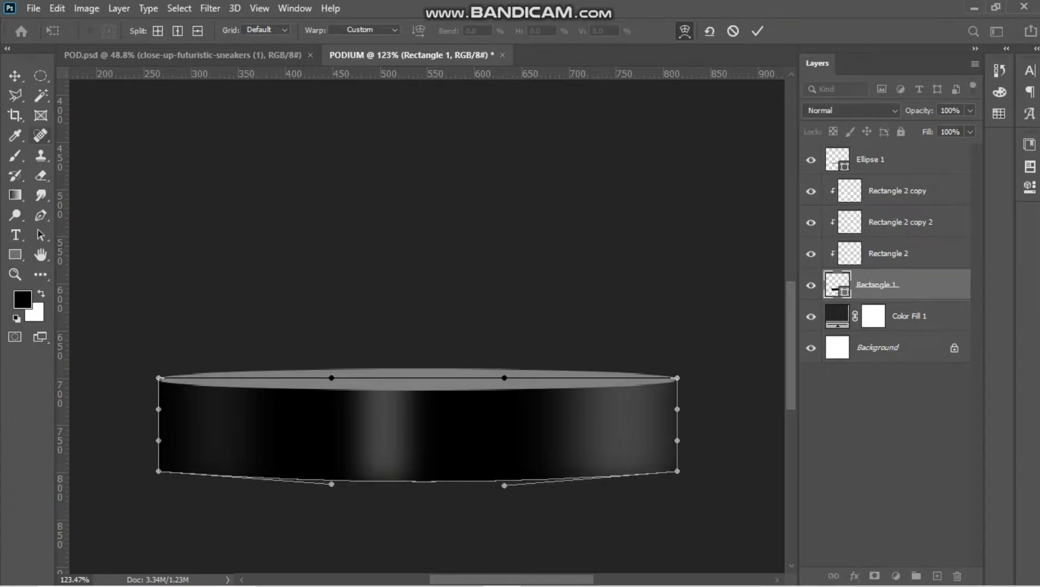
key("Return")
scroll(401, 271, "down", 1)
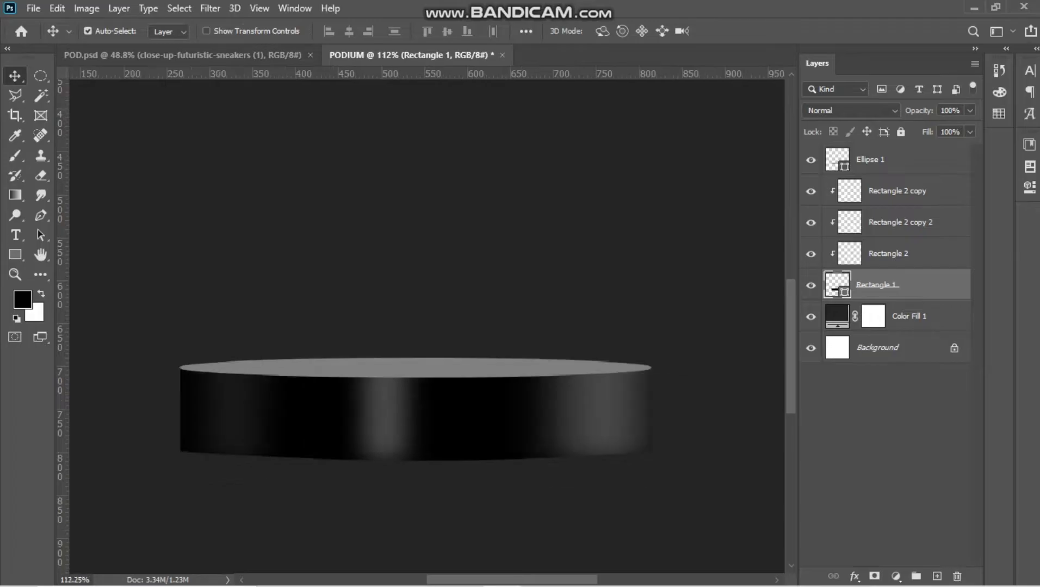
Move the three clipped highlight layers down about 22 px and stretch them upward so they cover the full curved podium body
left_click(888, 254)
left_click(897, 192, "shift")
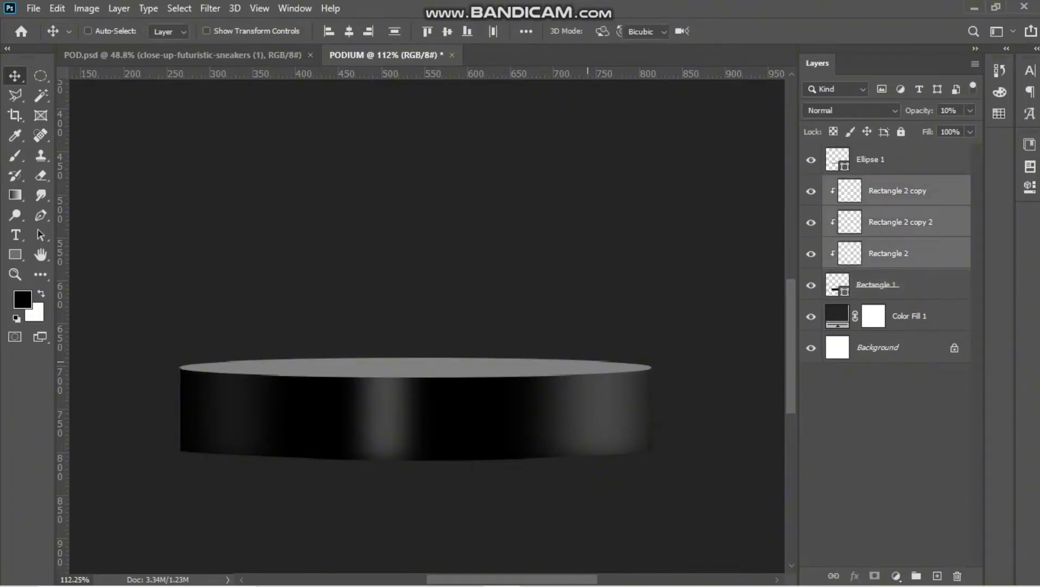
key("ctrl+t")
left_click_drag(454, 343, 454, 361)
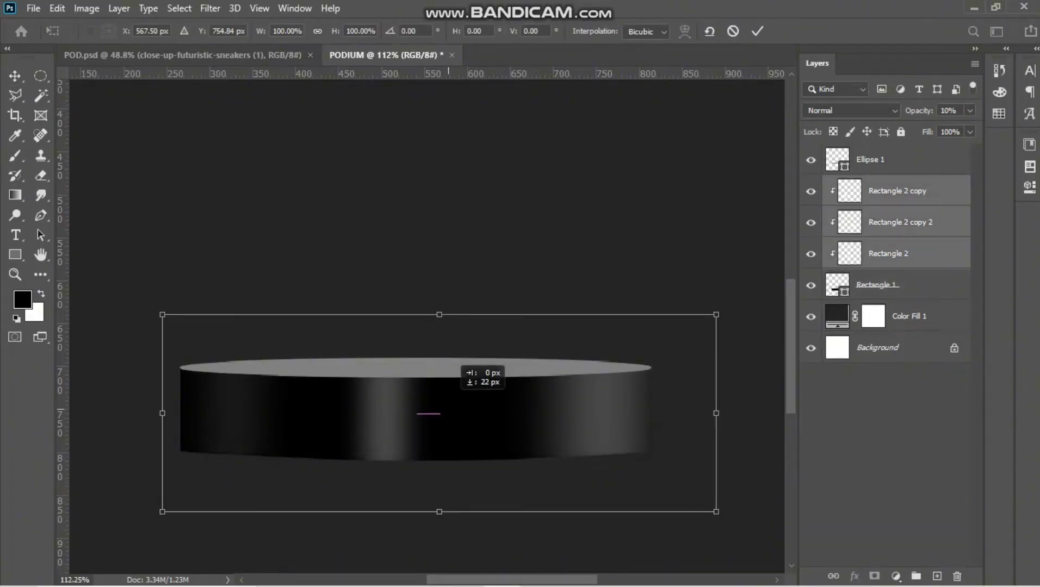
left_click_drag(448, 410, 448, 409)
left_click_drag(439, 314, 439, 298)
key("Return")
scroll(428, 360, "down", 4)
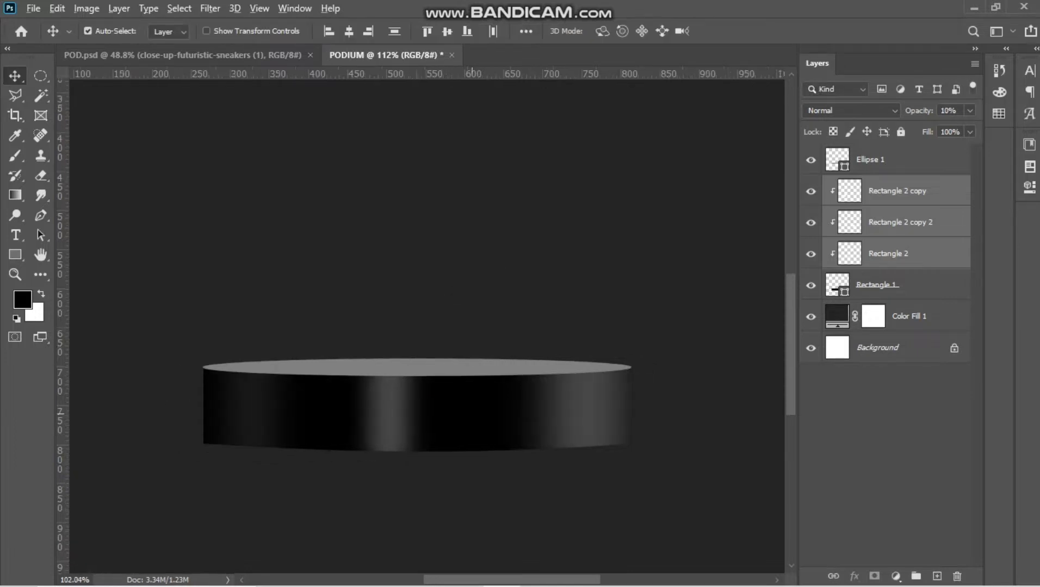
scroll(441, 403, "up", 2)
scroll(414, 392, "up", 1)
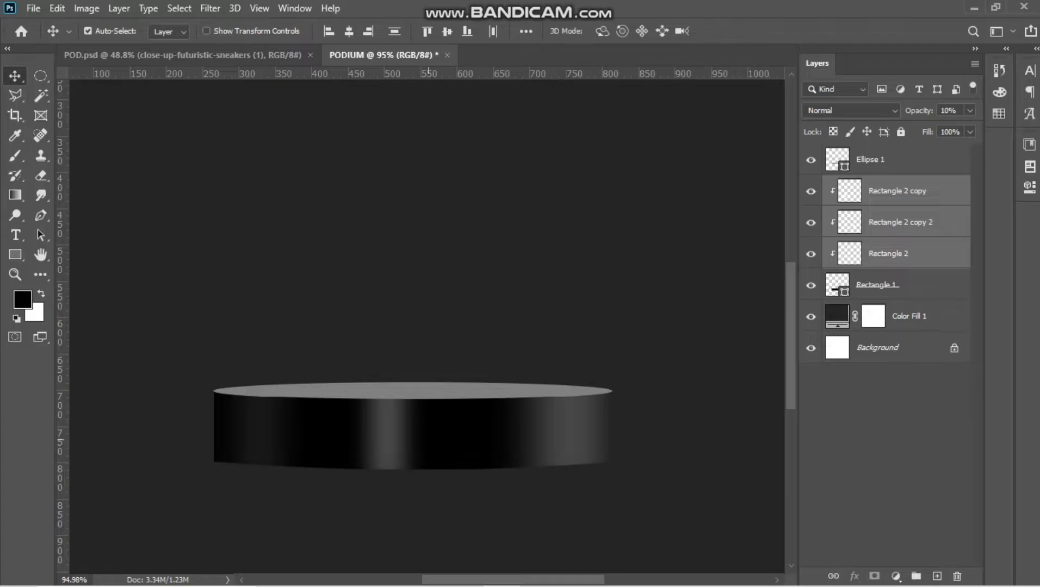
left_click(461, 434)
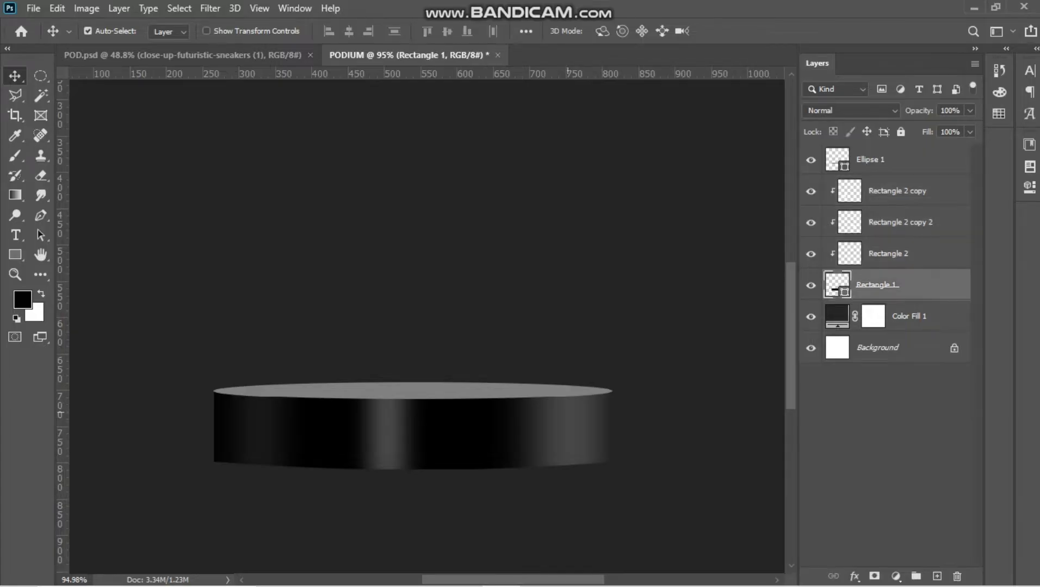
scroll(644, 389, "down", 4)
double_click(837, 285)
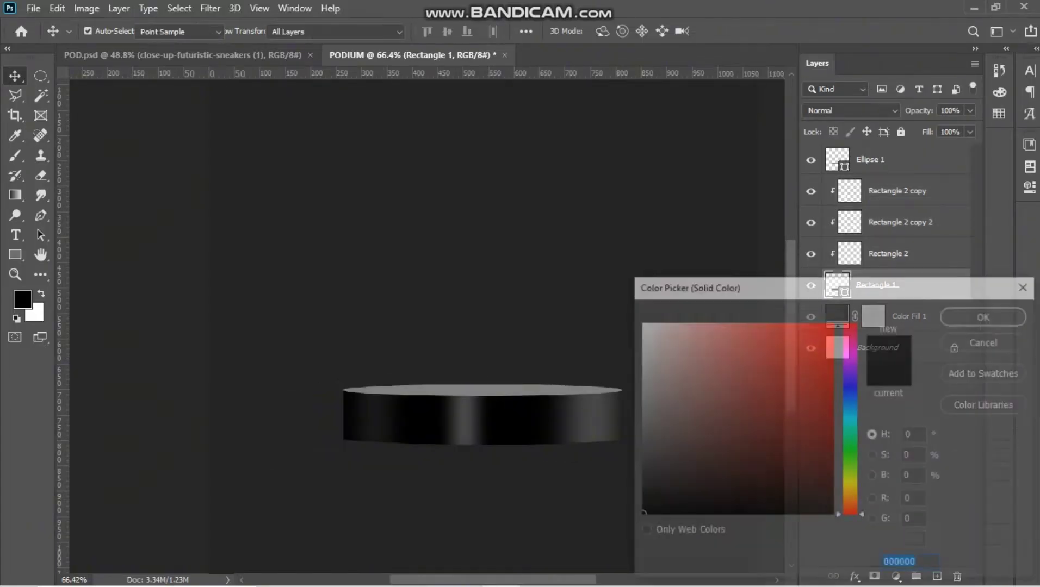
key("Escape")
scroll(449, 256, "down", 3)
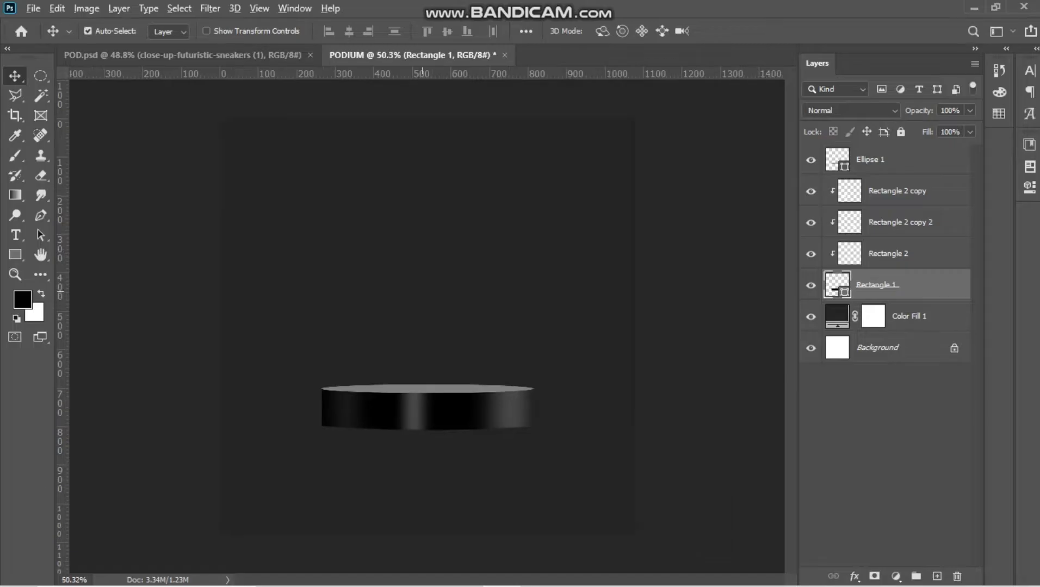
scroll(422, 292, "up", 3)
Copy the sneaker layer from POD.psd into the PODIUM document and place it unclipped above Ellipse 1
left_click(189, 55)
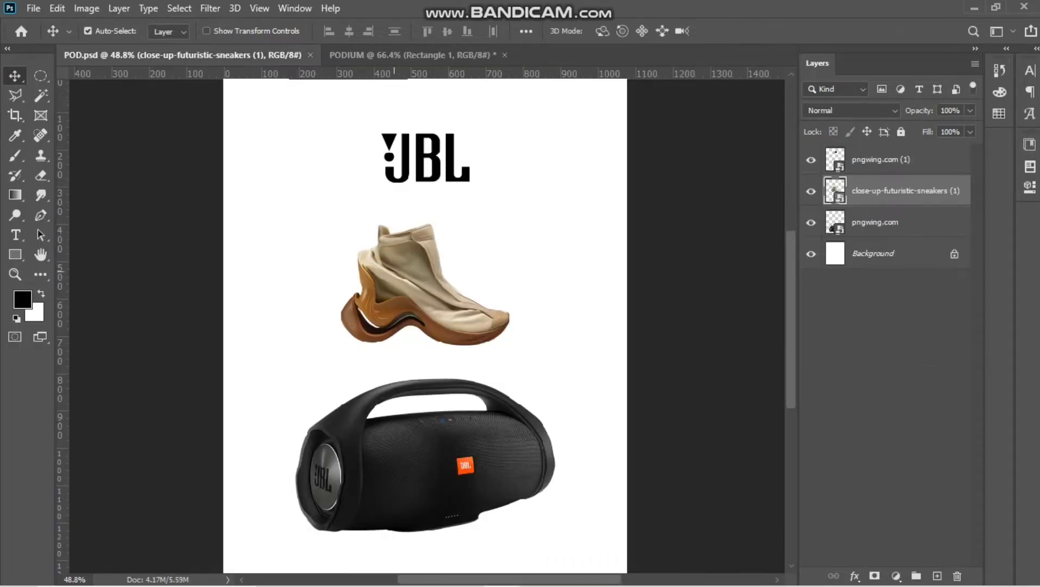
left_click_drag(423, 298, 431, 371)
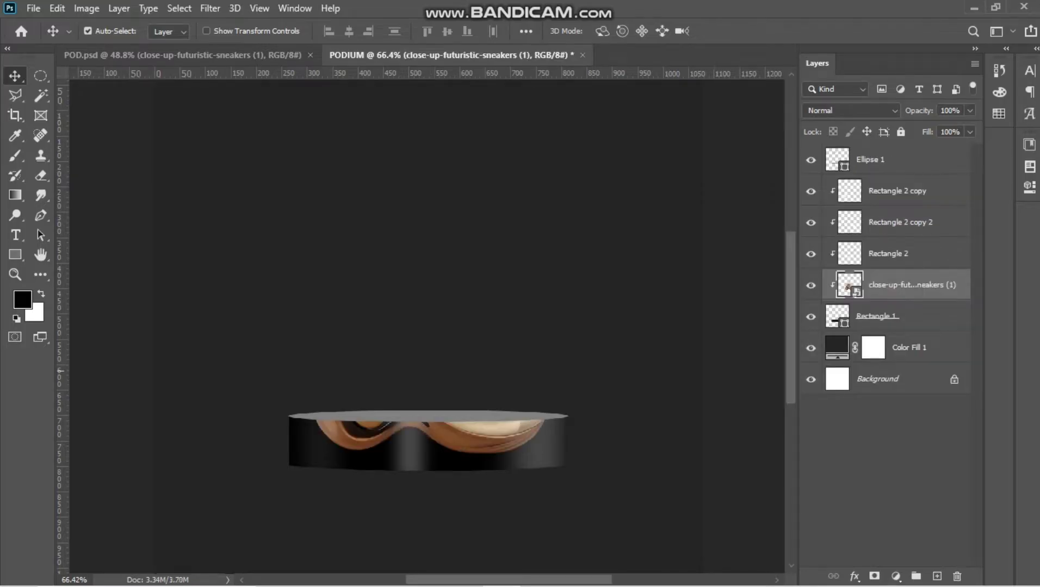
left_click_drag(904, 285, 904, 180)
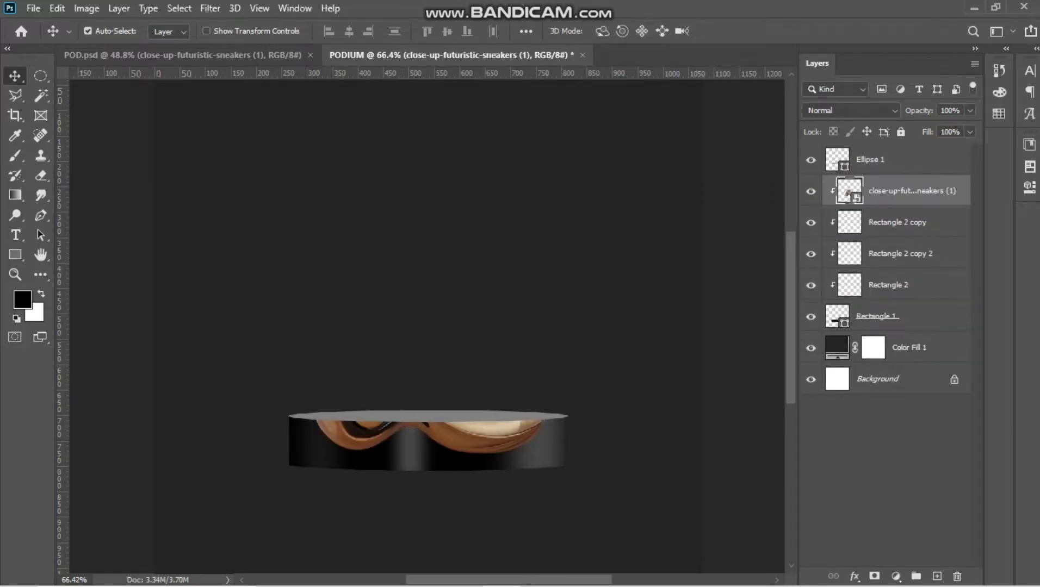
key("ctrl+alt+g")
scroll(365, 429, "up", 3)
left_click_drag(904, 191, 903, 158)
scroll(417, 239, "up", 1)
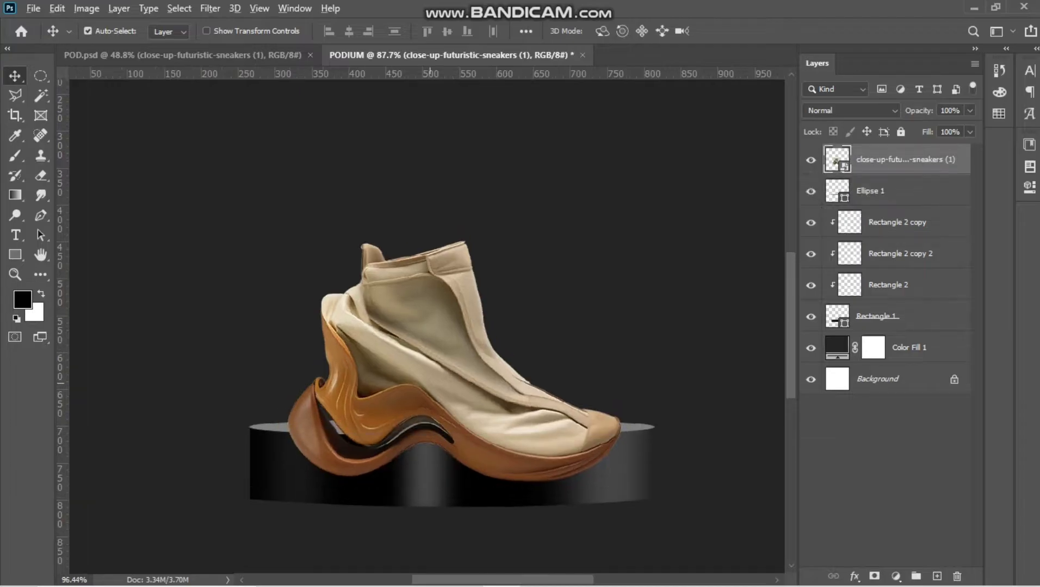
Flip the sneaker horizontally, scale it down and position it on the podium top
key("ctrl+t")
right_click(439, 130)
left_click(522, 367)
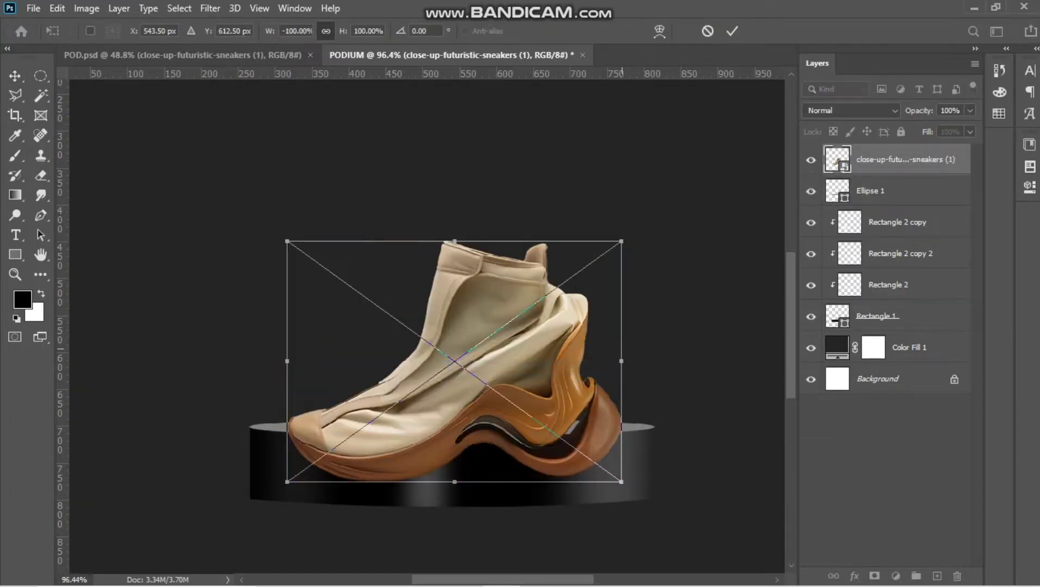
left_click_drag(622, 241, 548, 290)
left_click_drag(476, 348, 462, 340)
key("Return")
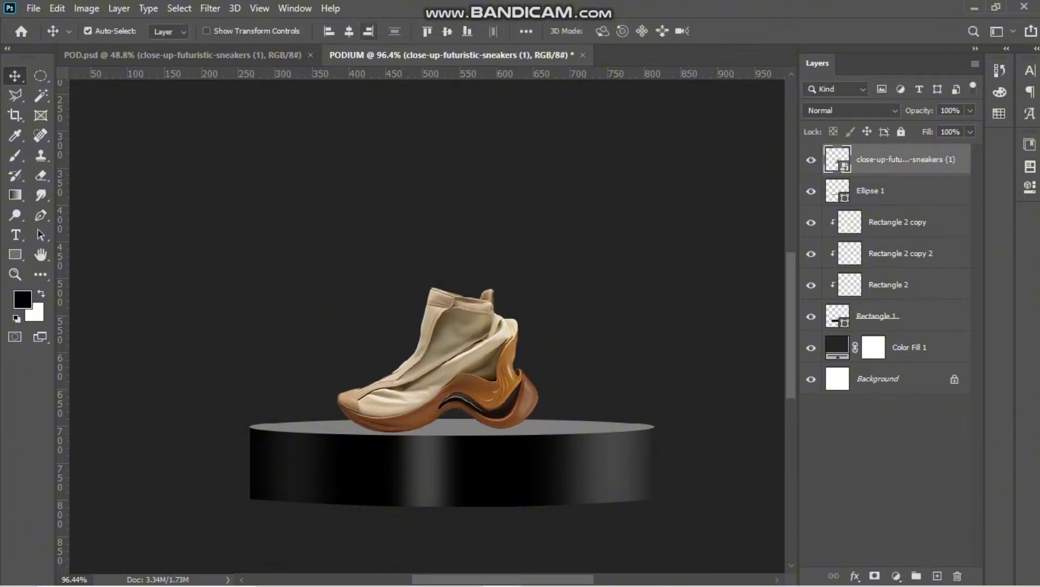
Align the sneaker to the horizontal center of the podium
left_click(348, 31)
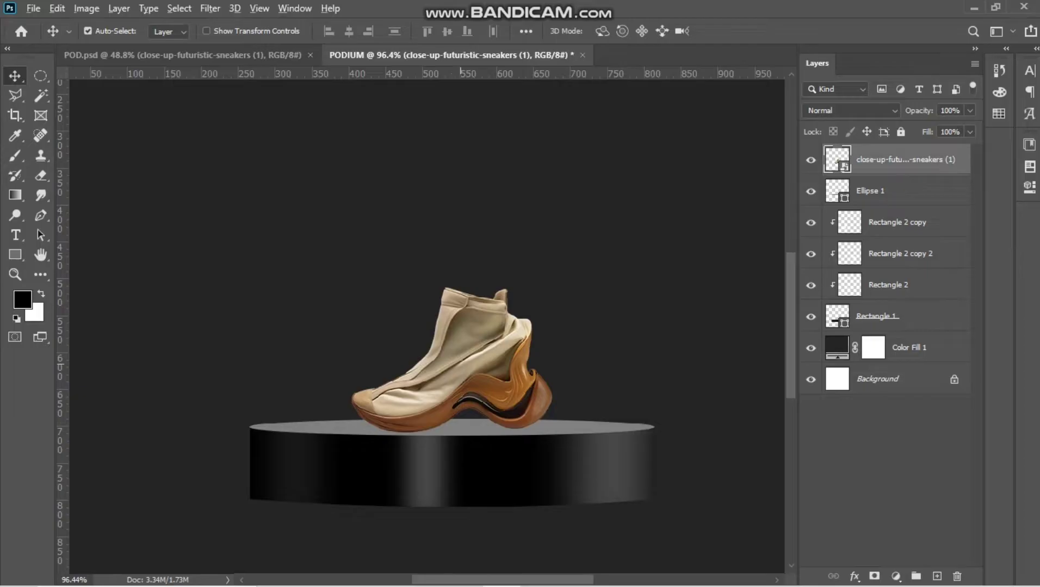
scroll(461, 364, "up", 1)
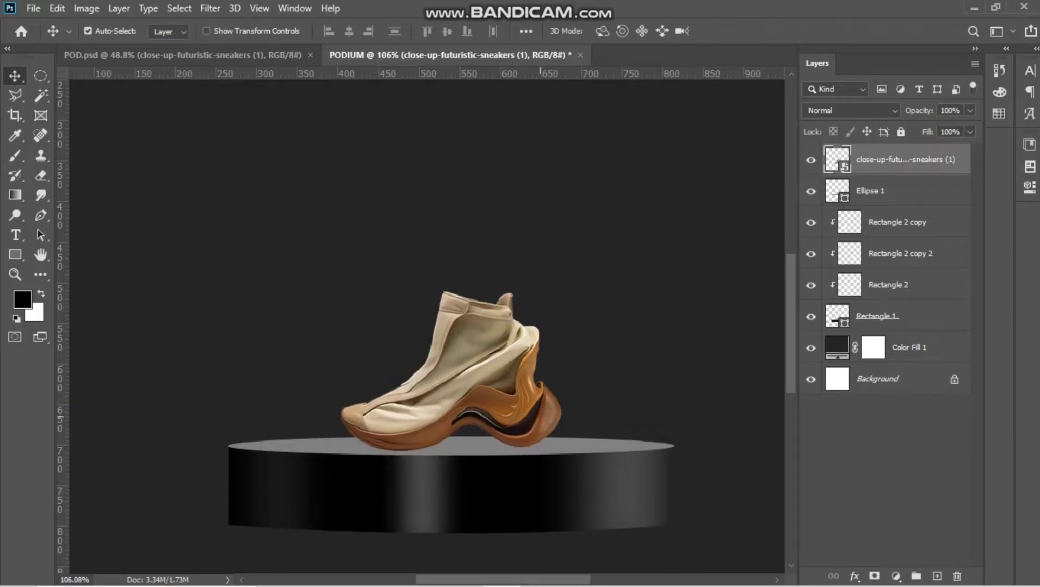
scroll(580, 475, "up", 2)
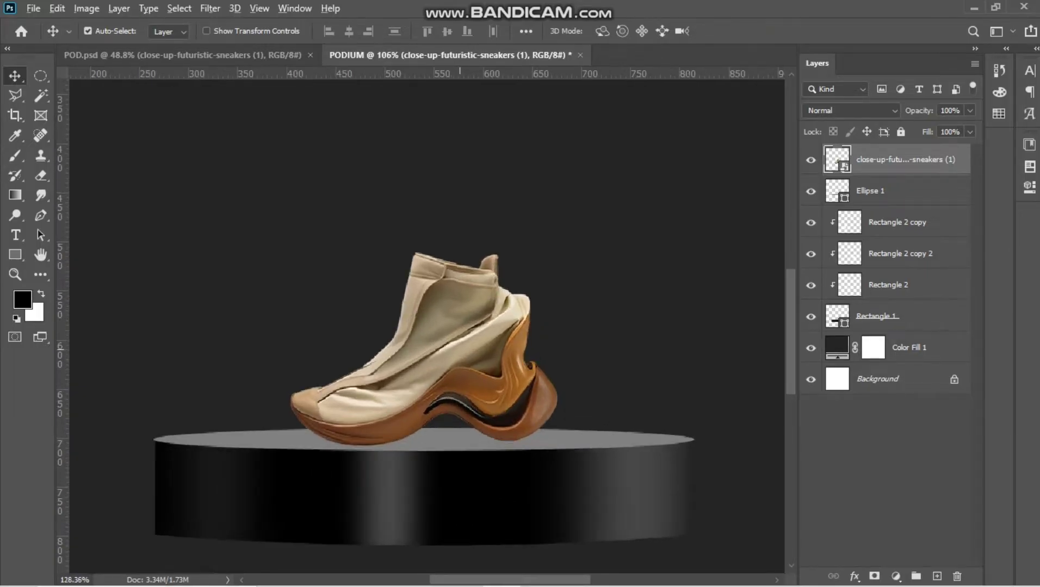
scroll(578, 470, "down", 3)
scroll(554, 427, "left", 2)
scroll(553, 422, "up", 3)
scroll(549, 427, "left", 3)
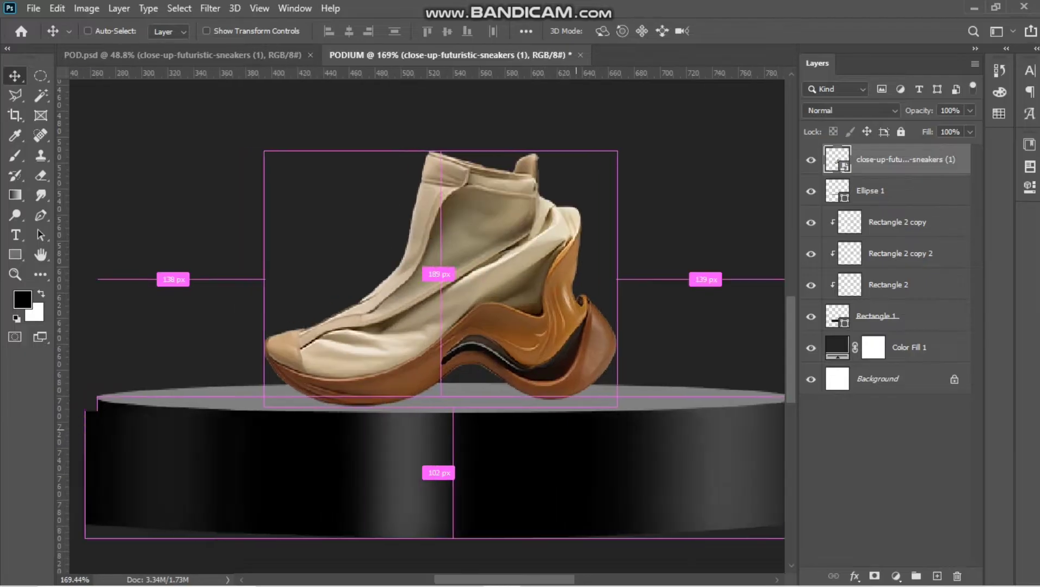
Recolor the podium body, Rectangle 1, with a brown sampled from the sneaker's sole and darkened
left_click(549, 427)
double_click(838, 317)
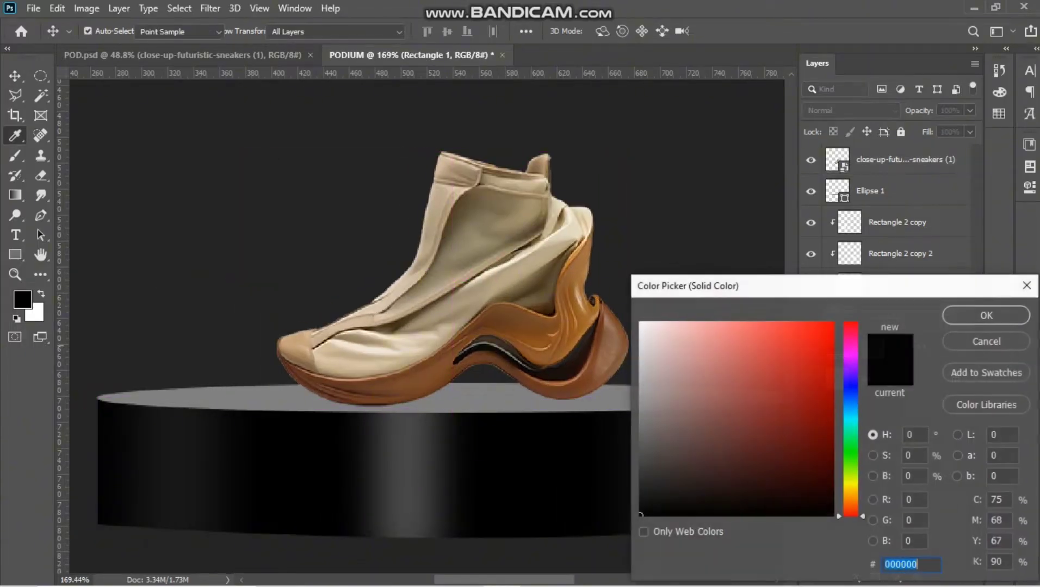
left_click(593, 367)
left_click(590, 374)
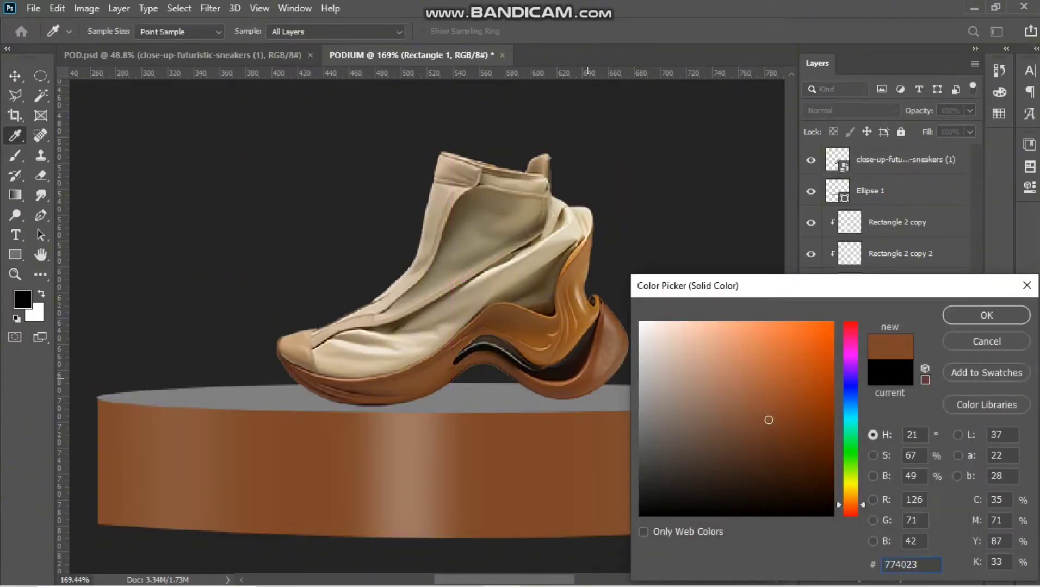
left_click(582, 382)
left_click_drag(799, 442, 795, 460)
left_click(986, 316)
Add a Color Overlay to the middle highlight, Rectangle 2, using a brown sampled from the sneaker's sole and brightened
left_click(913, 286)
double_click(925, 285)
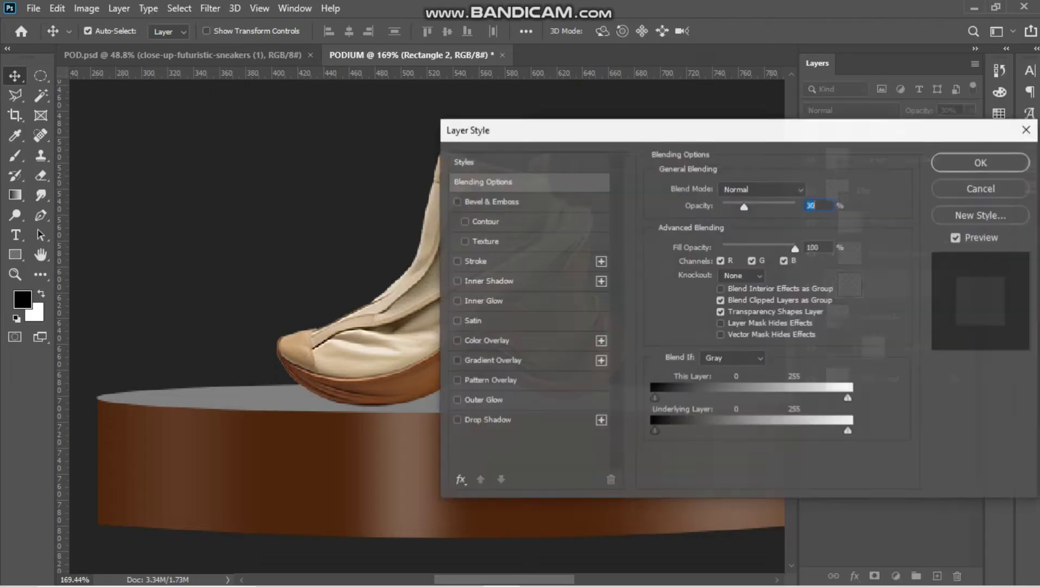
left_click(486, 341)
left_click_drag(548, 137, 816, 152)
left_click_drag(989, 147, 925, 148)
left_click(1014, 208)
left_click(426, 381)
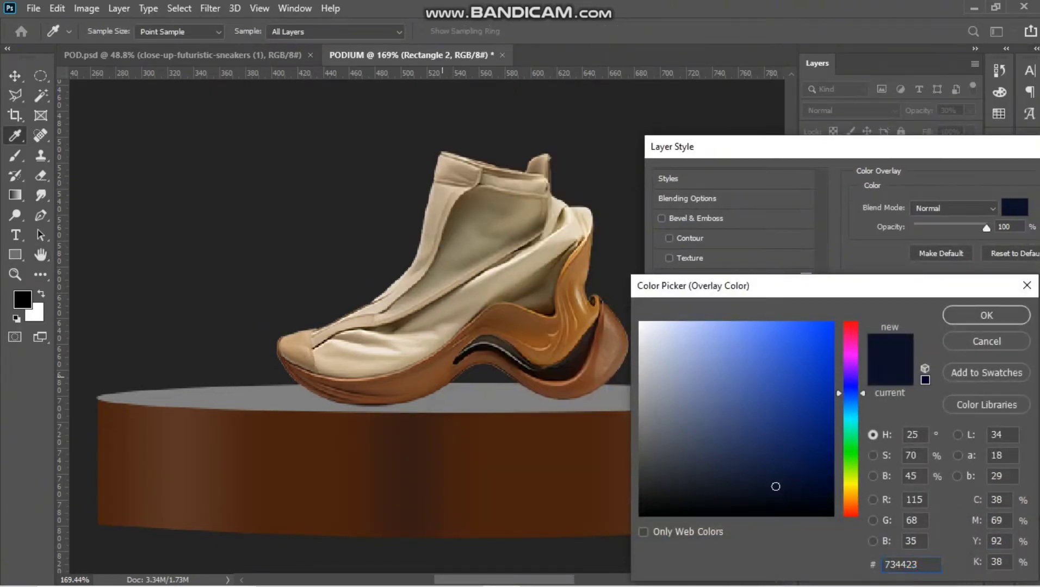
mouse_move(774, 428)
left_mouse_down()
mouse_move(777, 381)
mouse_move(772, 404)
left_mouse_up()
left_click(987, 316)
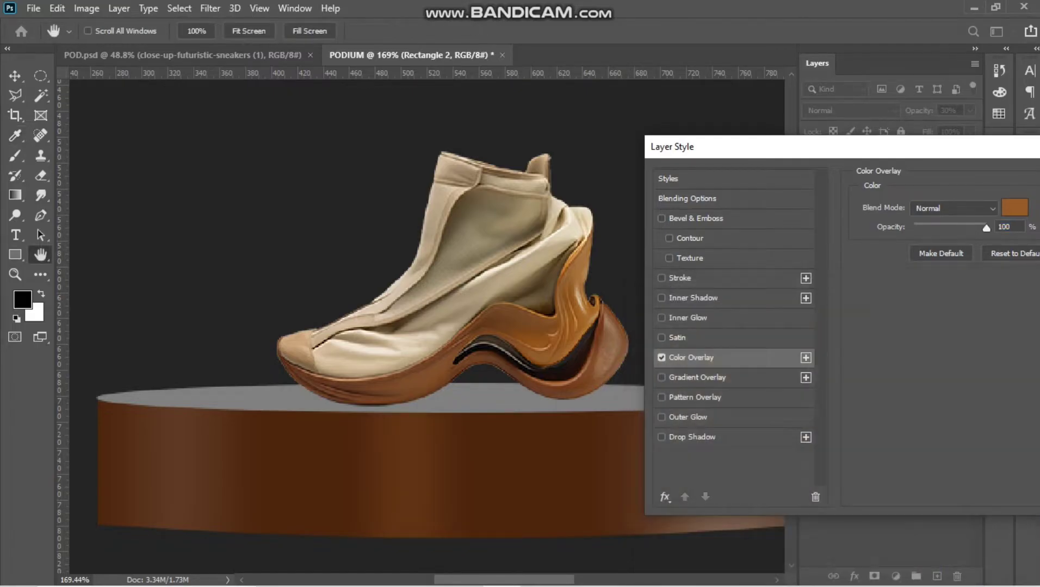
left_click_drag(898, 147, 751, 170)
left_click(1021, 203)
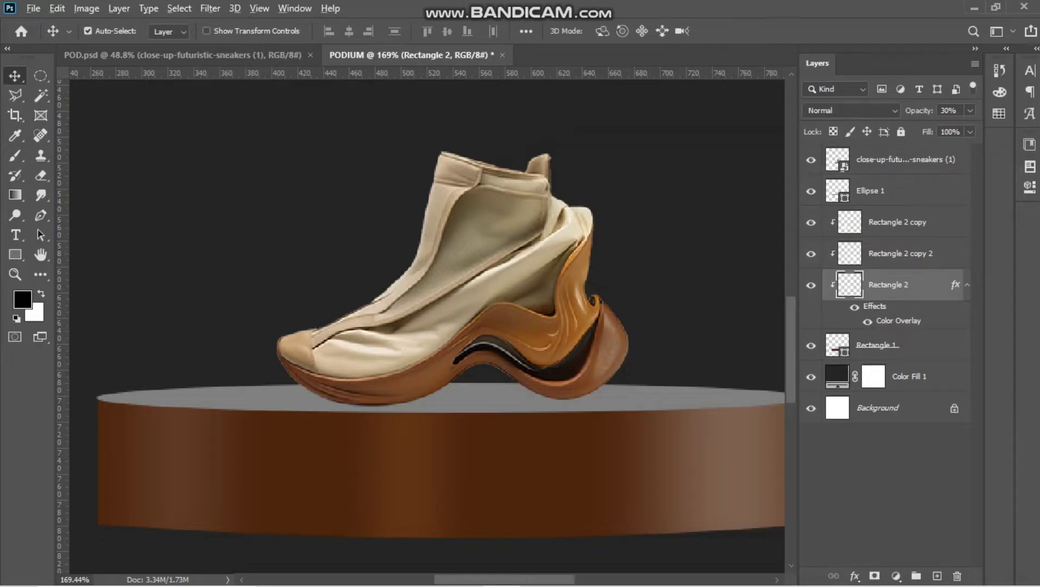
key("alt")
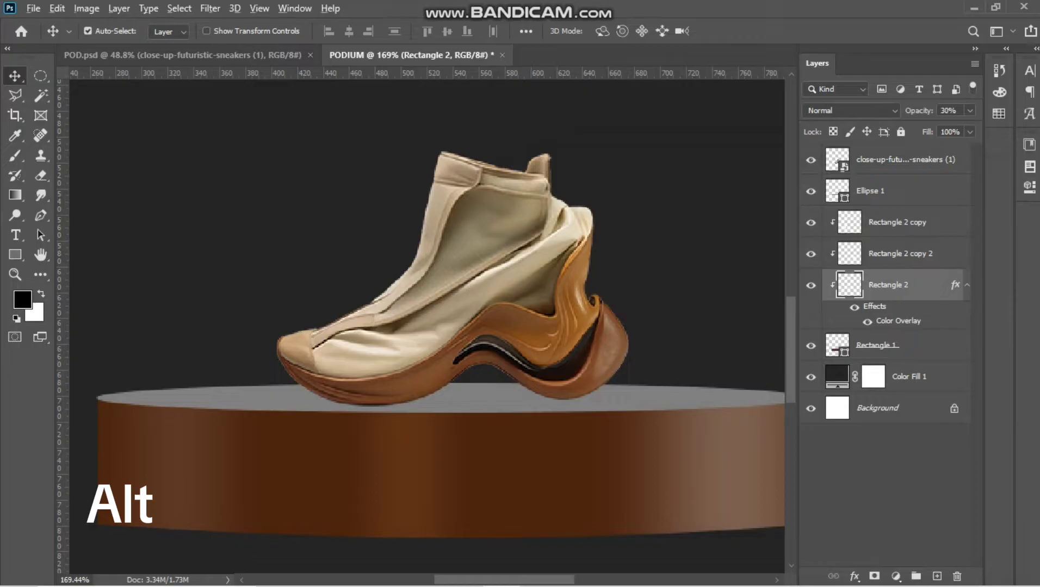
left_click_drag(956, 285, 936, 223)
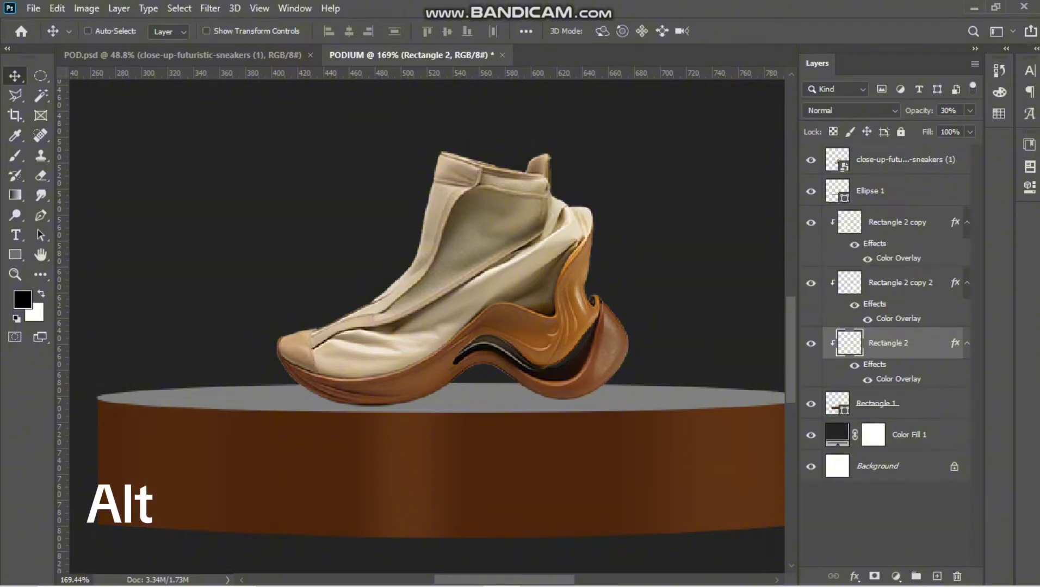
key("ctrl+z")
key("ctrl+z")
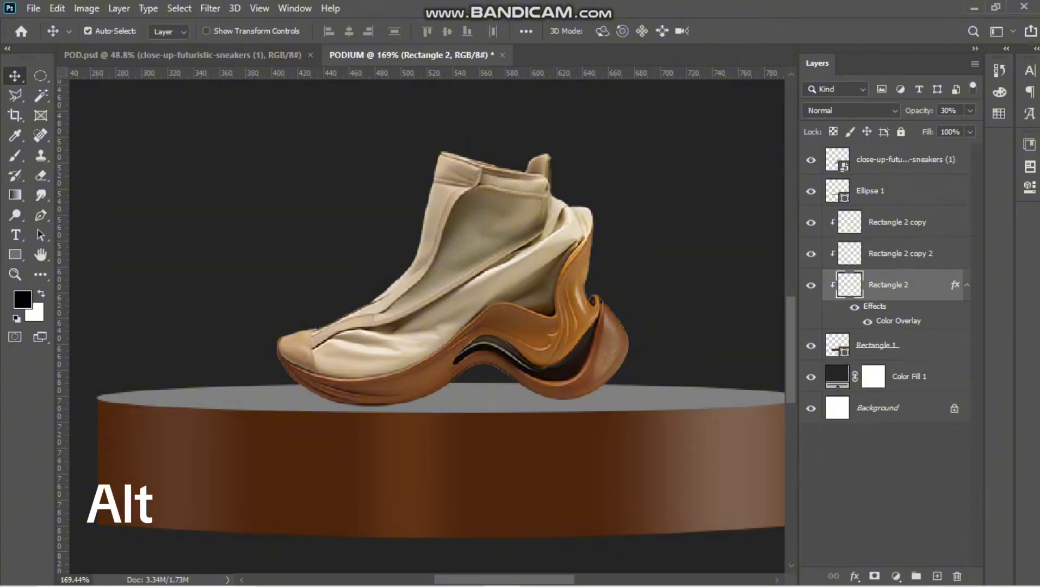
Copy the Color Overlay effect from Rectangle 2 to the other two highlights, Rectangle 2 copy and Rectangle 2 copy 2
left_click_drag(955, 284, 955, 223)
scroll(630, 333, "down", 3)
Set the opacity of the highlight Rectangle 2 to 50% and of Rectangle 2 copy 2 to 55%
left_click(578, 393)
scroll(578, 392, "down", 6)
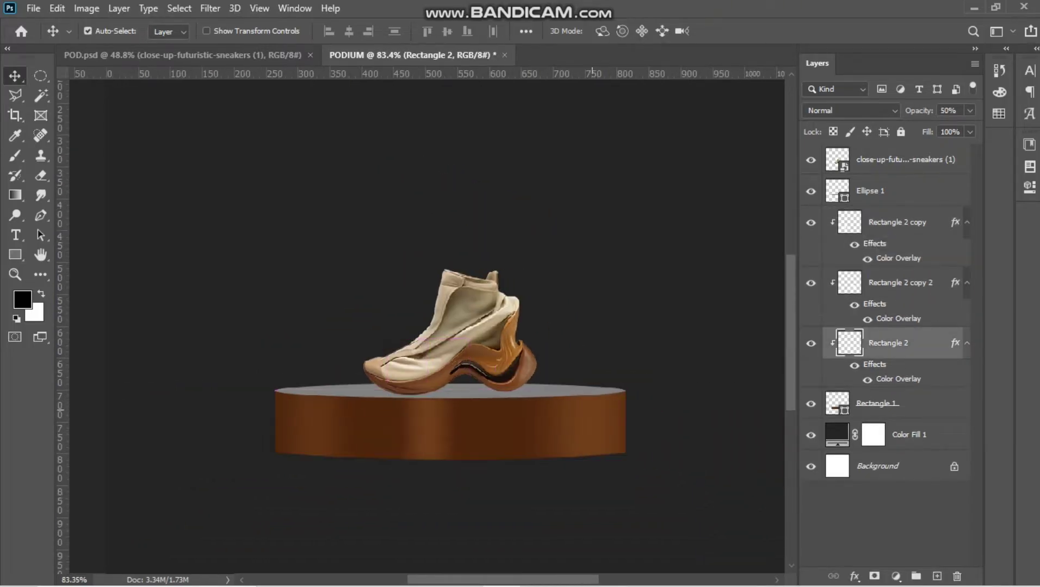
left_click(512, 424)
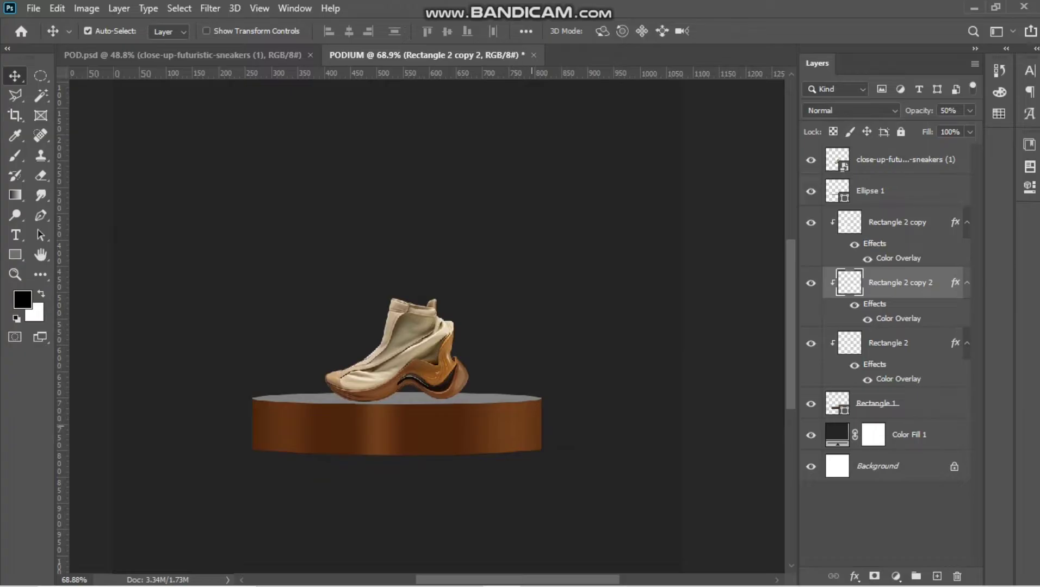
scroll(296, 545, "up", 2, "alt")
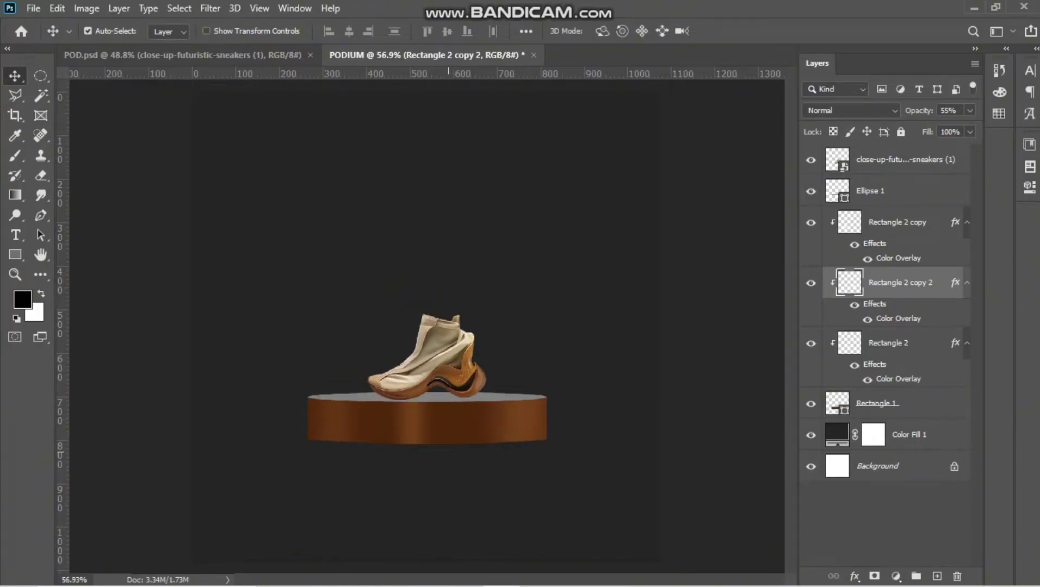
Recolor the podium's top, Ellipse 1, with a brown sampled from the podium body and brightened to 8b5230
left_click(500, 381)
scroll(500, 381, "up", 3)
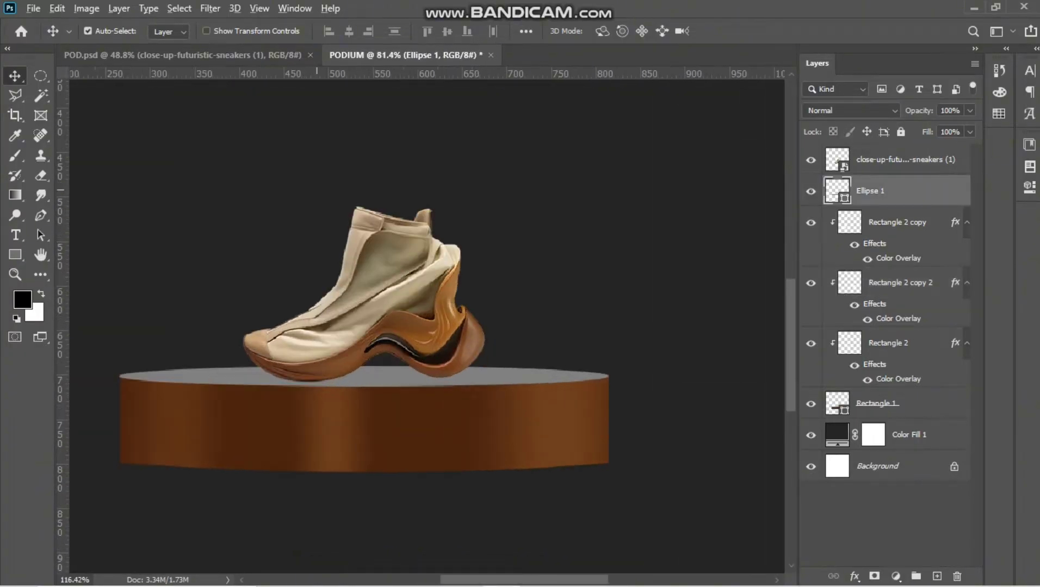
double_click(838, 191)
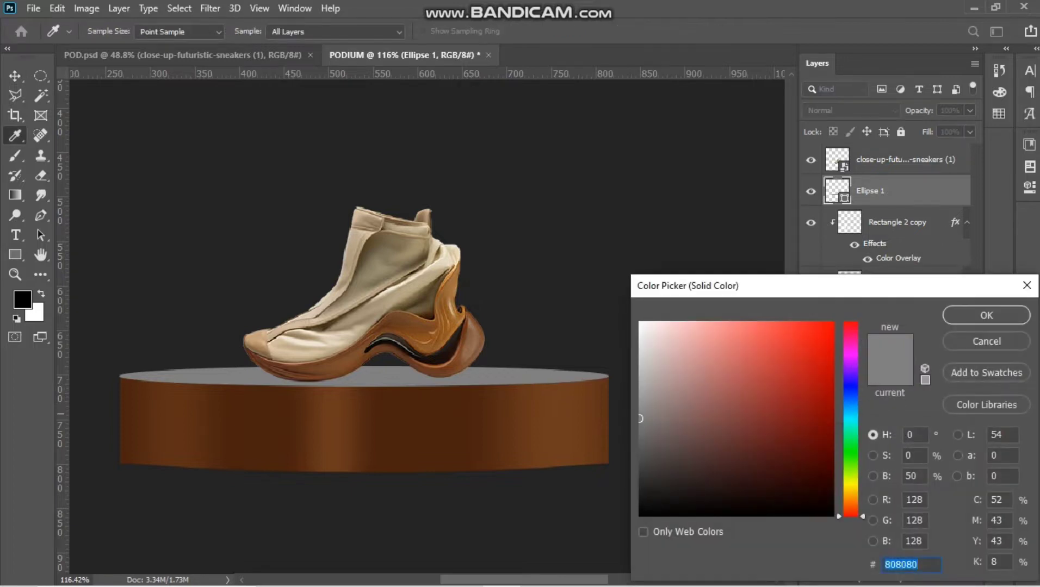
left_click(349, 400)
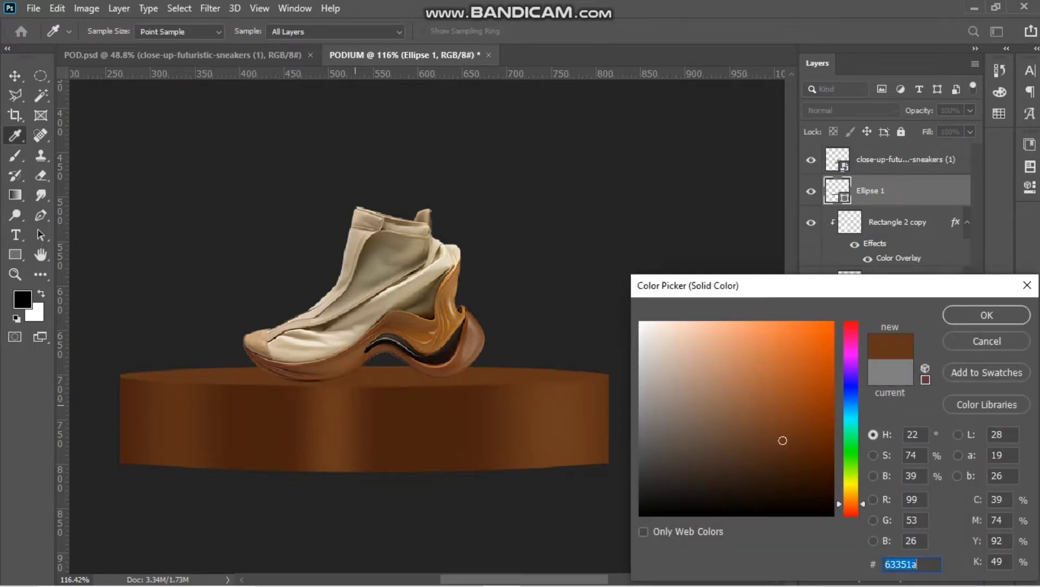
left_click_drag(782, 440, 766, 410)
left_click(987, 315)
Add a 1 px outside gradient Stroke to Ellipse 1 and set the gradient's first stop to the podium top's brown, 8b5230
scroll(313, 384, "down", 1)
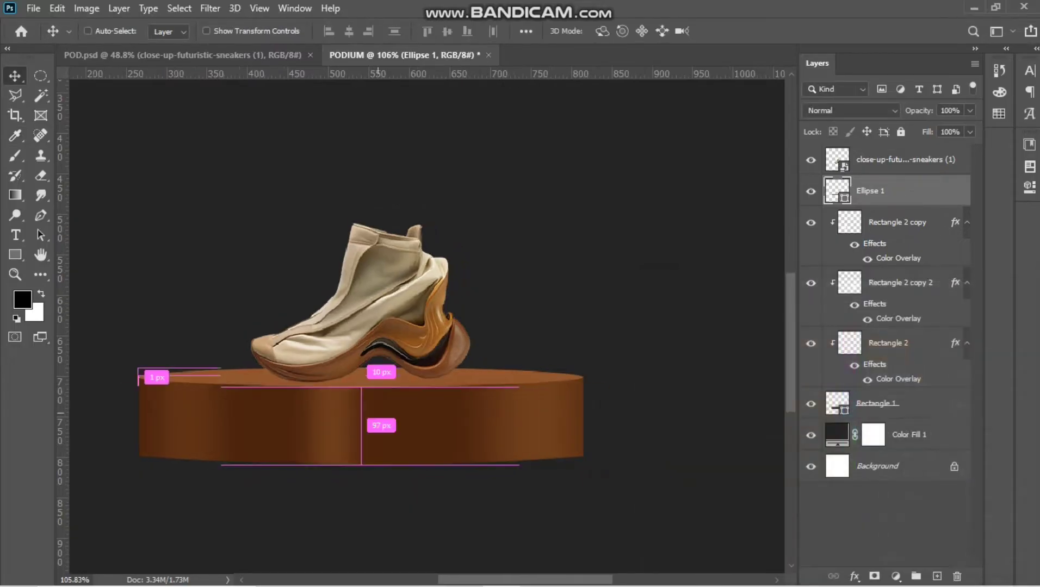
scroll(400, 415, "left", 2)
scroll(415, 438, "up", 4)
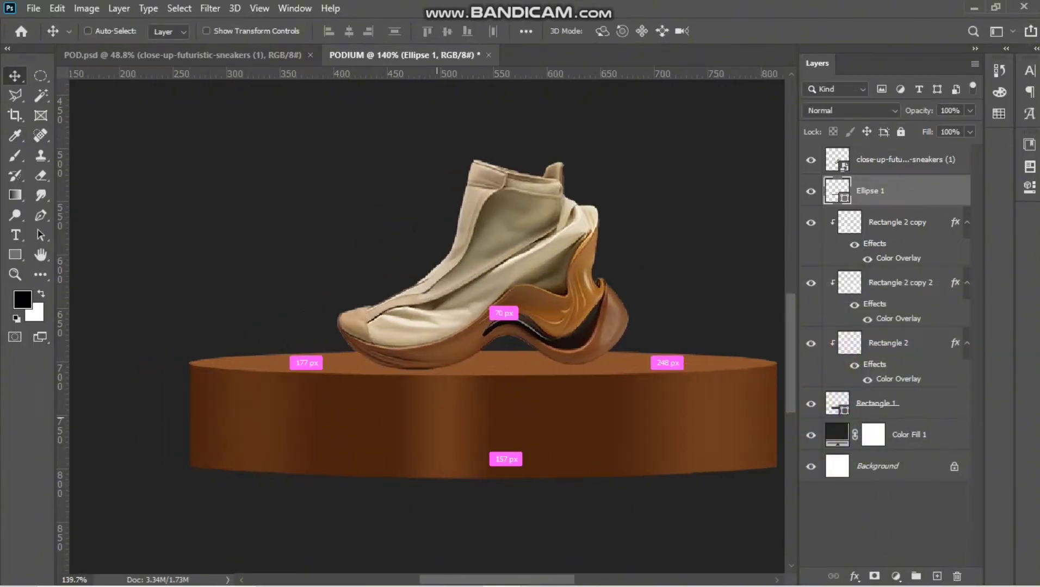
scroll(425, 438, "right", 1)
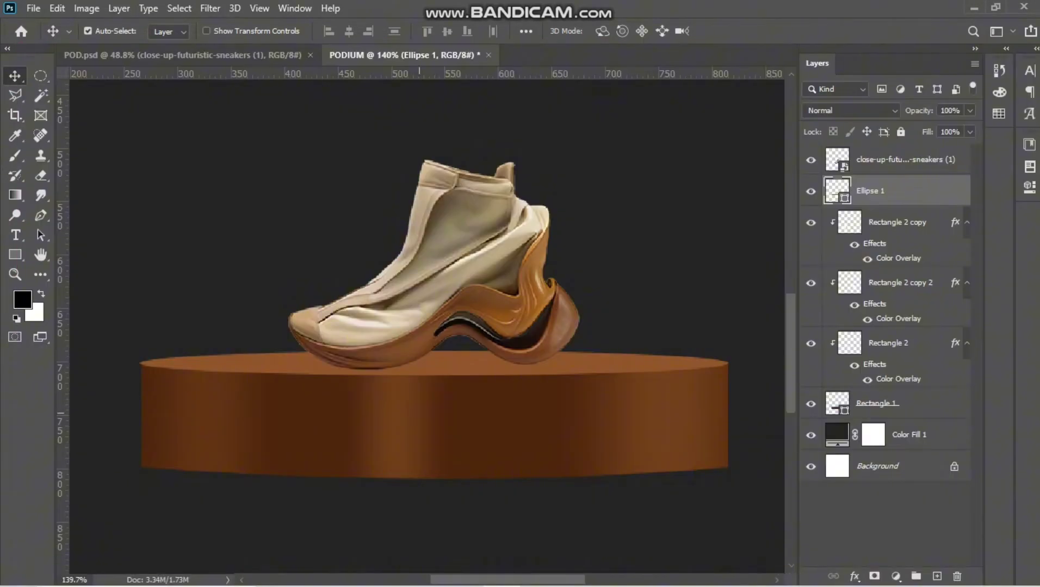
scroll(420, 413, "left", 1)
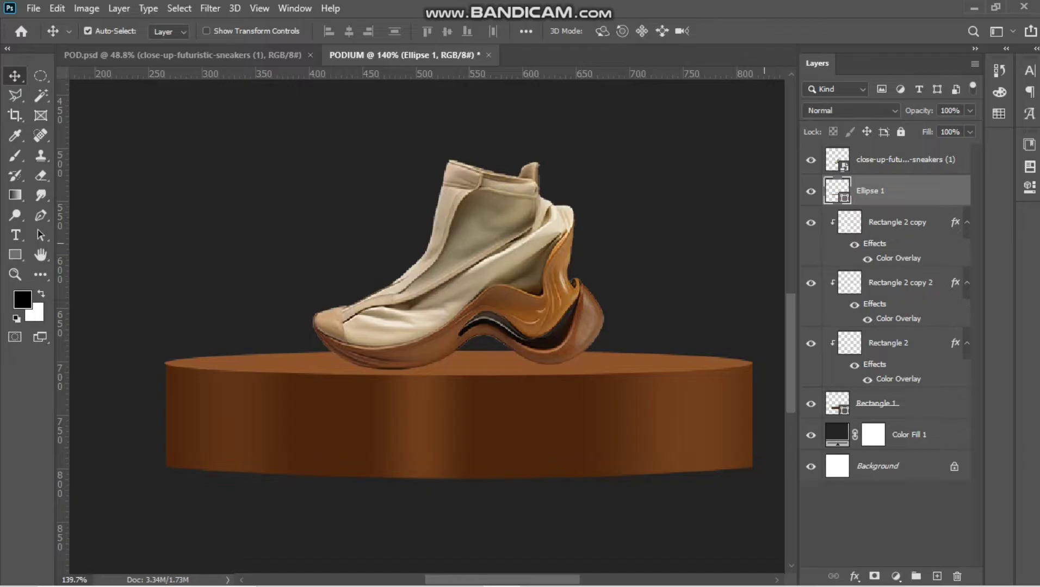
double_click(924, 191)
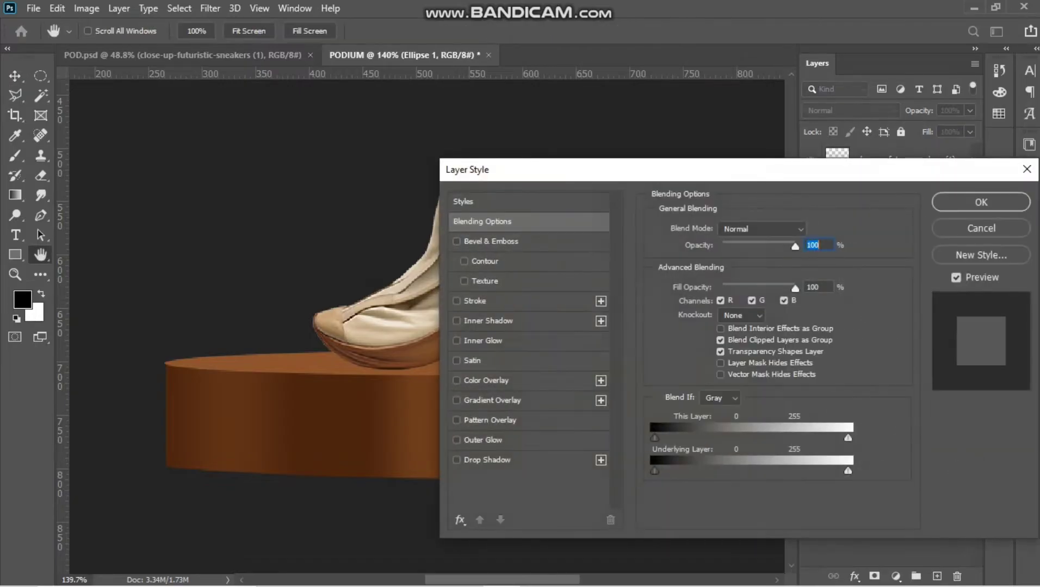
left_click(474, 301)
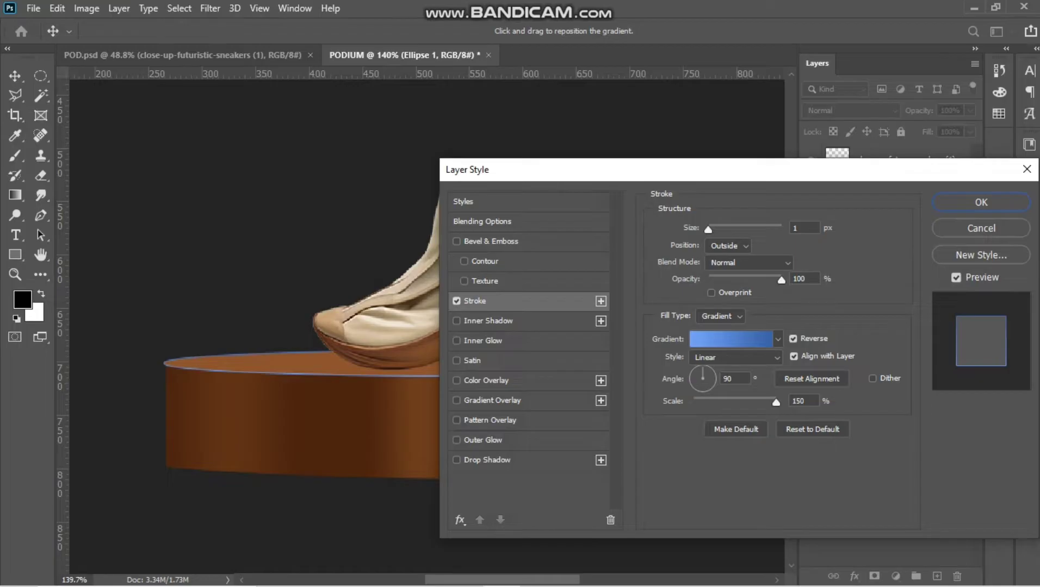
left_click(730, 339)
left_click(701, 476)
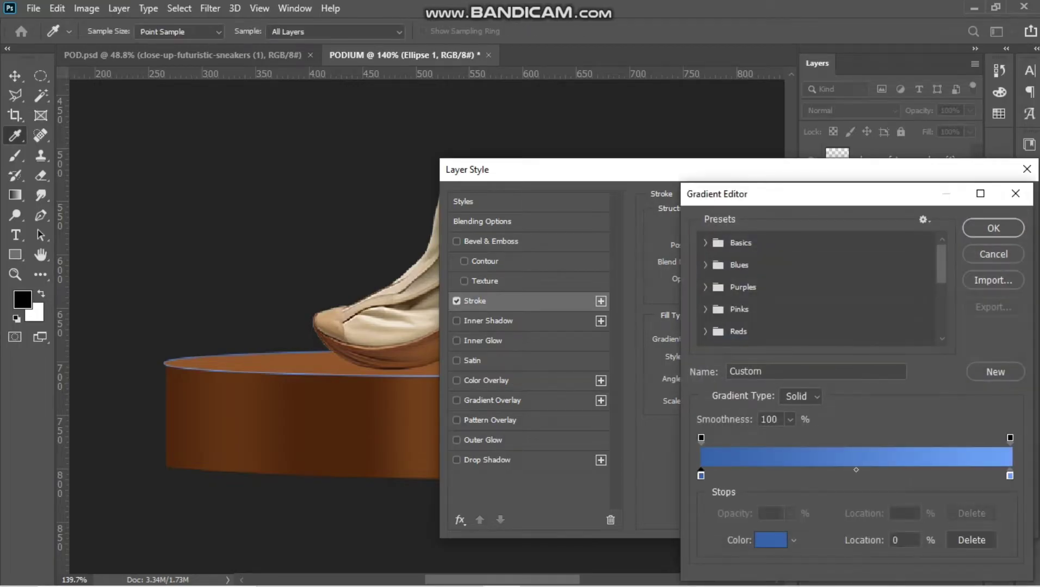
left_click(771, 540)
left_click(281, 358)
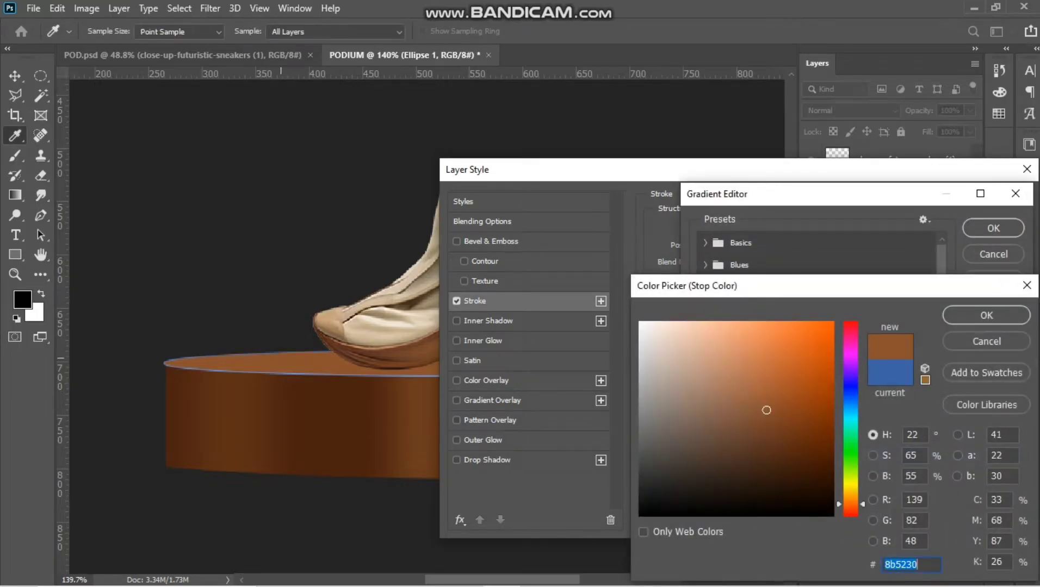
key("Return")
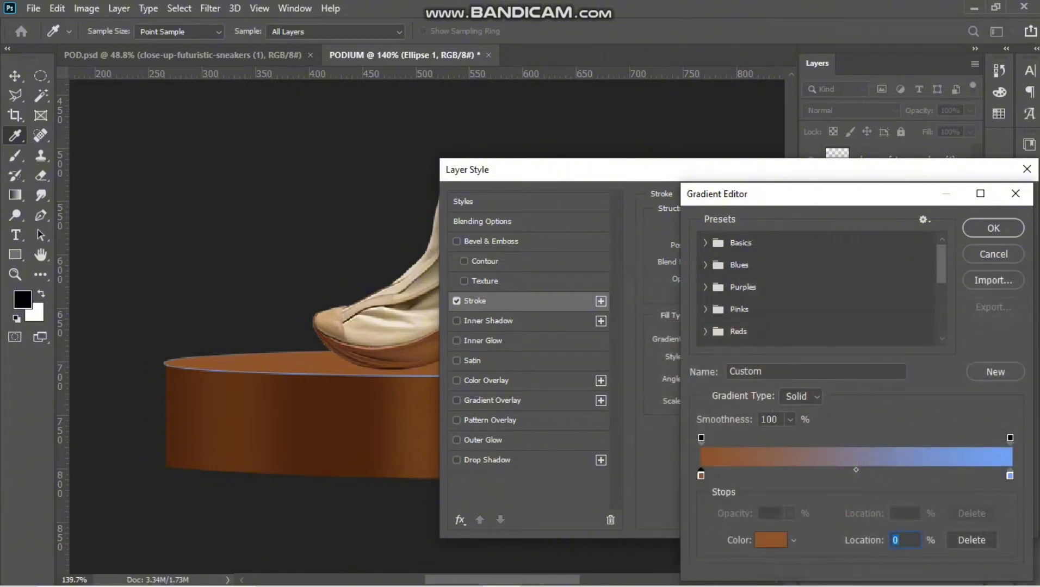
Set the stroke gradient's end stop to a lighter peach tint of 8b5230 and apply the layer style
left_click_drag(1010, 476, 1008, 476)
left_click(771, 540)
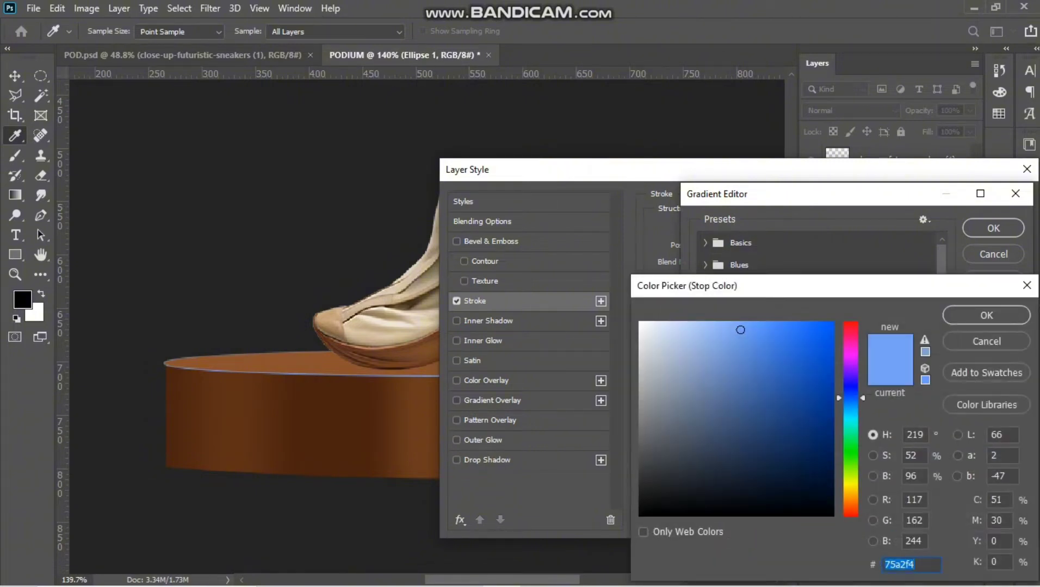
type("8b5230")
mouse_move(766, 410)
left_mouse_down()
mouse_move(758, 360)
mouse_move(723, 325)
left_mouse_up()
left_click(986, 315)
left_click(993, 228)
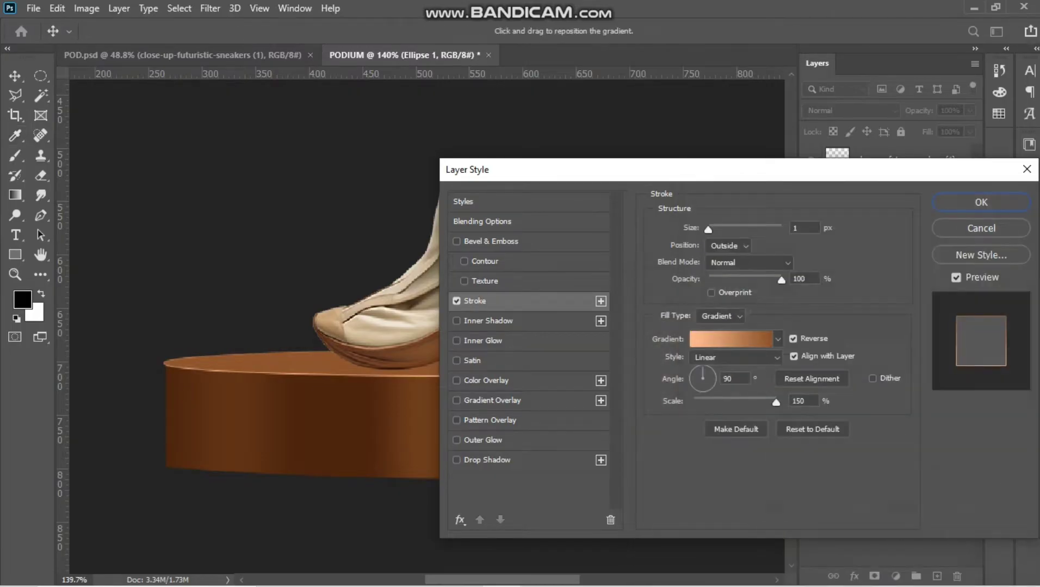
left_click(981, 202)
Examine the recolored podium and its new rim highlight beneath the sneaker
scroll(297, 466, "down", 4)
scroll(446, 370, "down", 4)
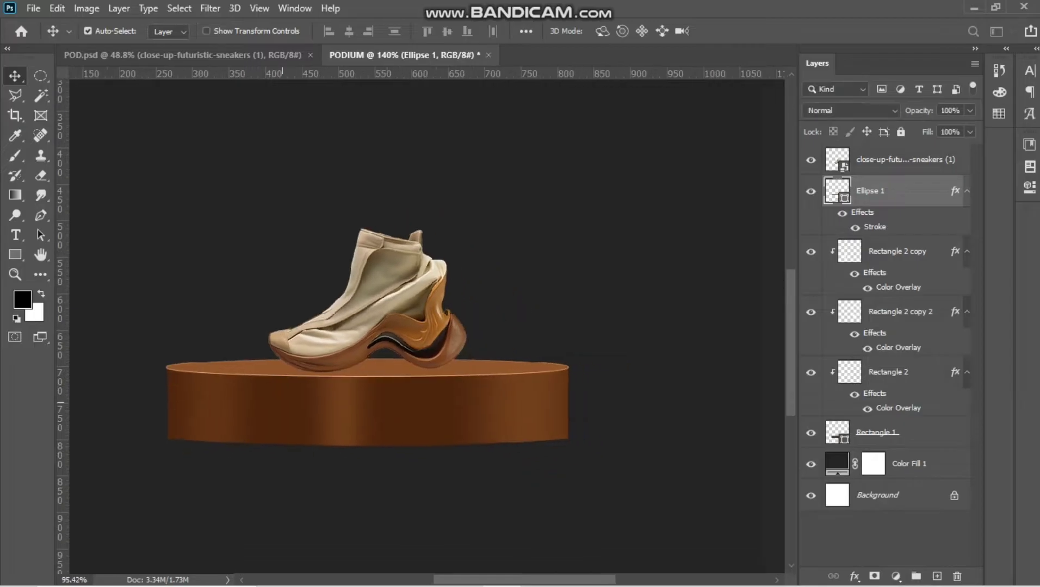
scroll(309, 409, "left", 4)
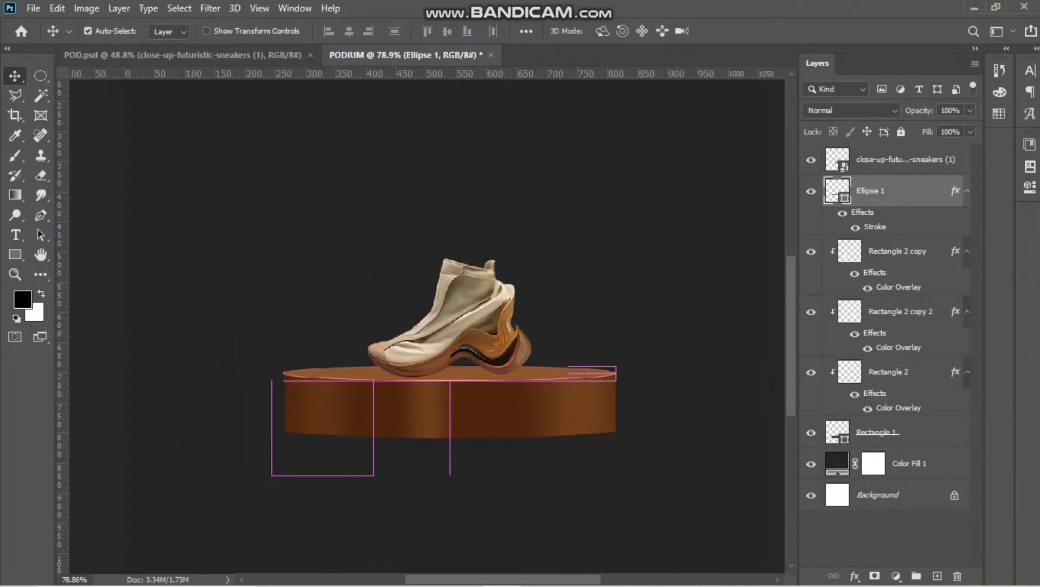
scroll(388, 361, "up", 3)
scroll(387, 361, "up", 2)
scroll(601, 472, "left", 1)
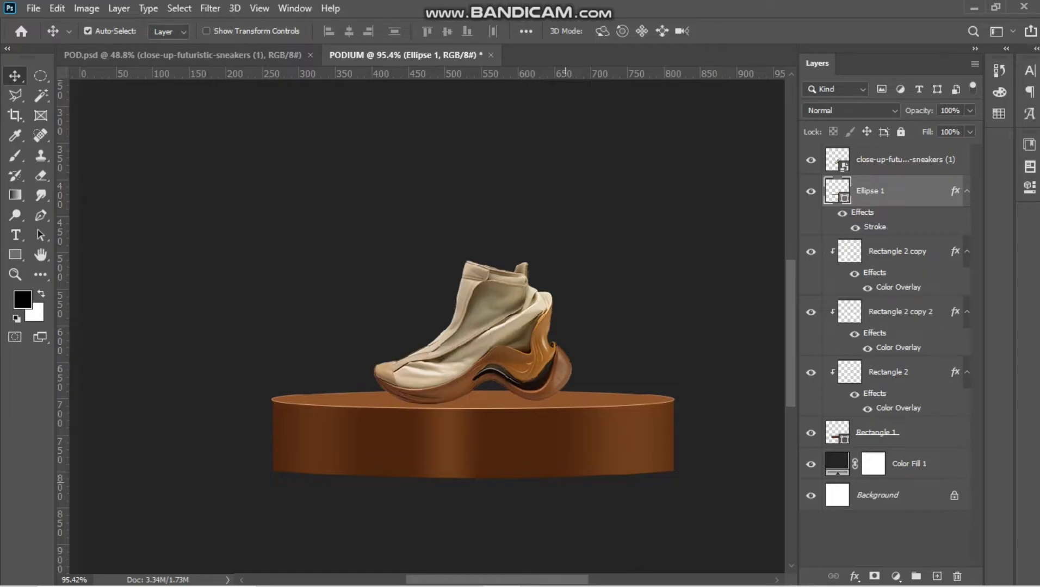
scroll(512, 476, "down", 5)
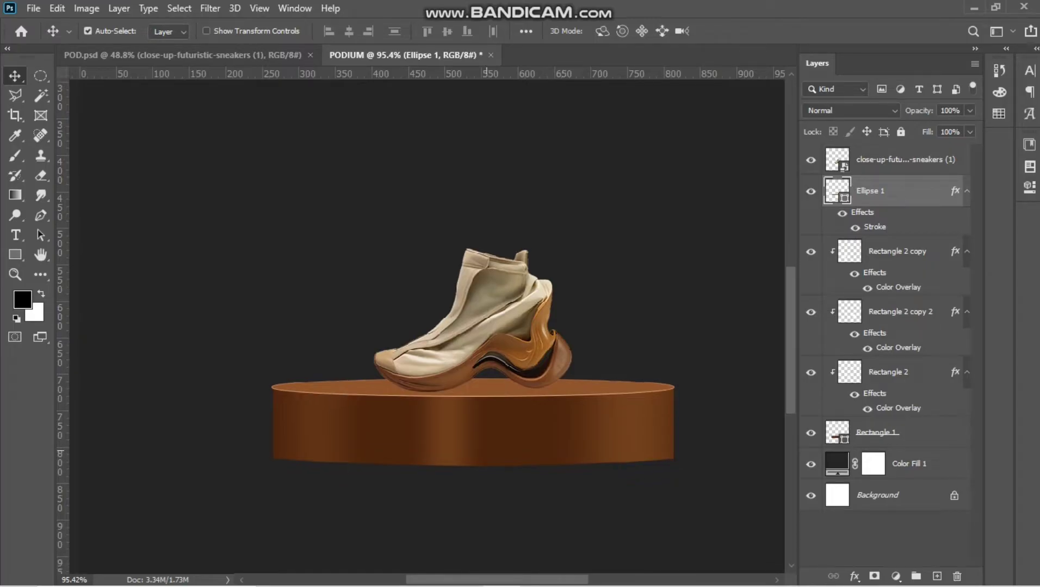
scroll(478, 451, "right", 2)
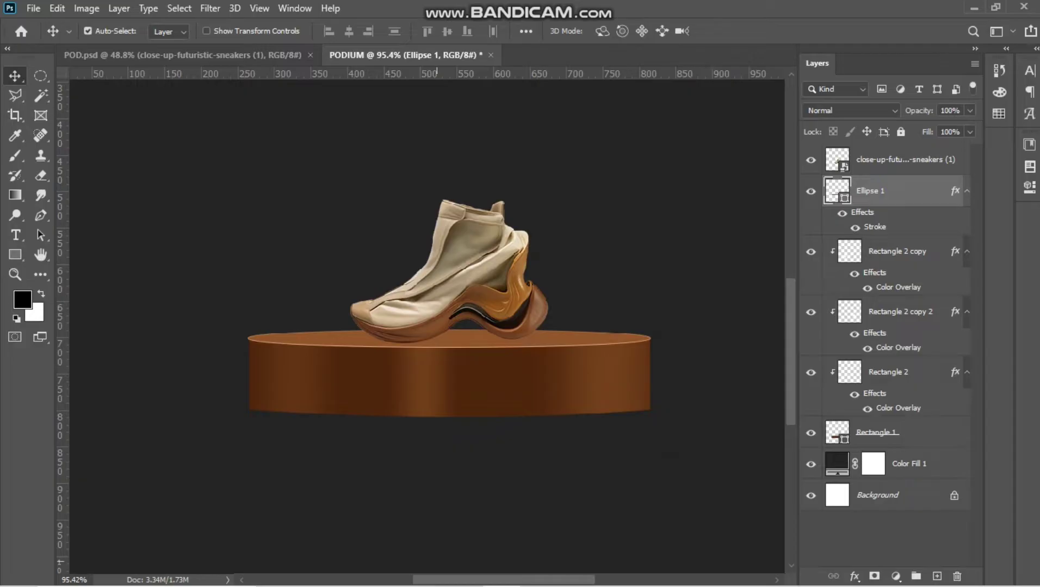
Place the light grey concrete texture from the GRUNGE BGS folder and clip it to Rectangle 1, beneath the highlights
mouse_move(427, 585)
left_click(389, 572)
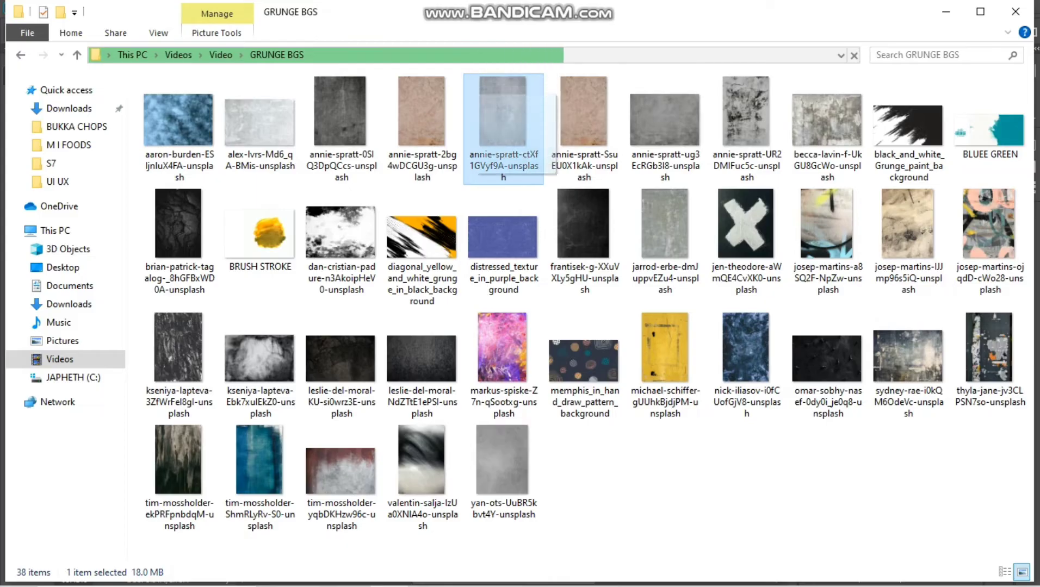
left_click_drag(504, 129, 479, 489)
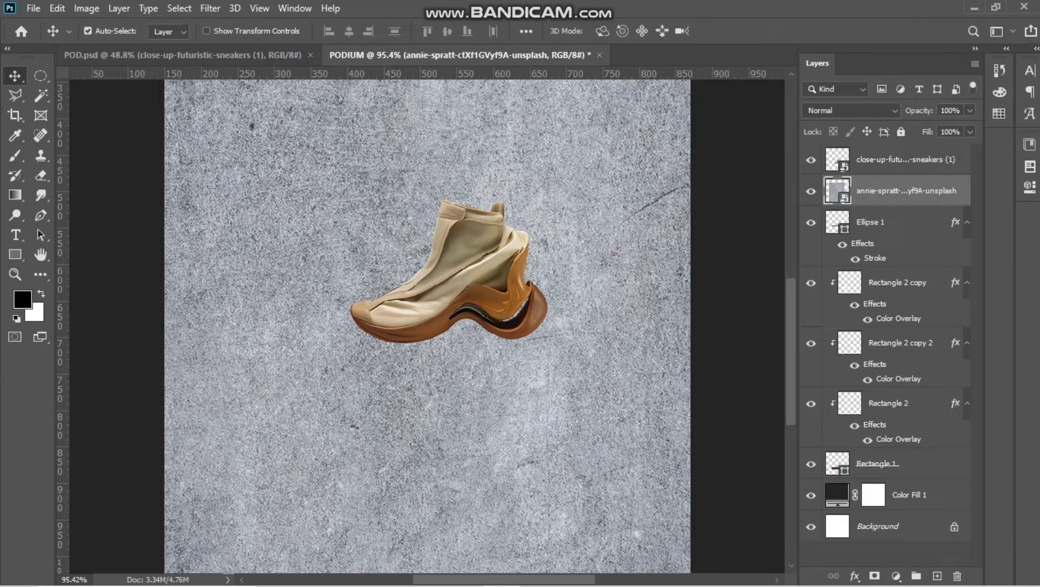
left_click_drag(906, 191, 903, 454)
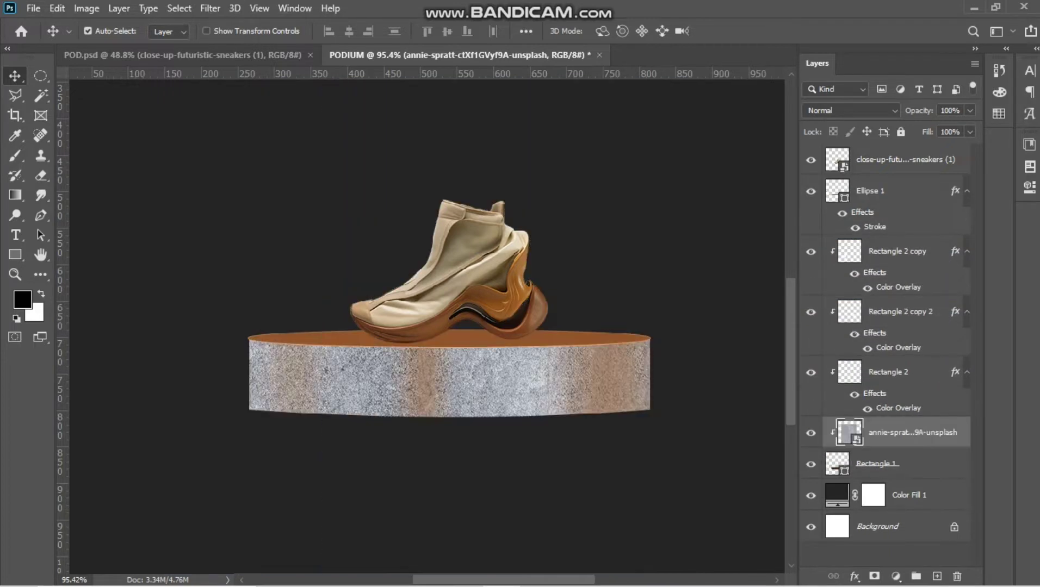
Set the concrete texture's blend mode to Overlay and lower its opacity to 24%
left_click(850, 110)
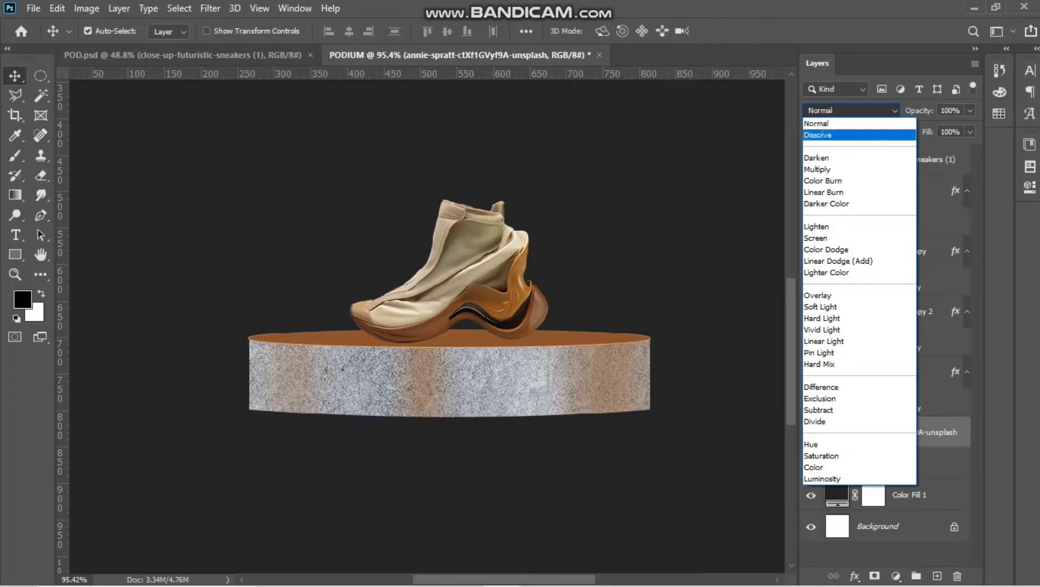
key("Down")
key("Down")
key("Down")
key("Down")
key("Down")
key("Down")
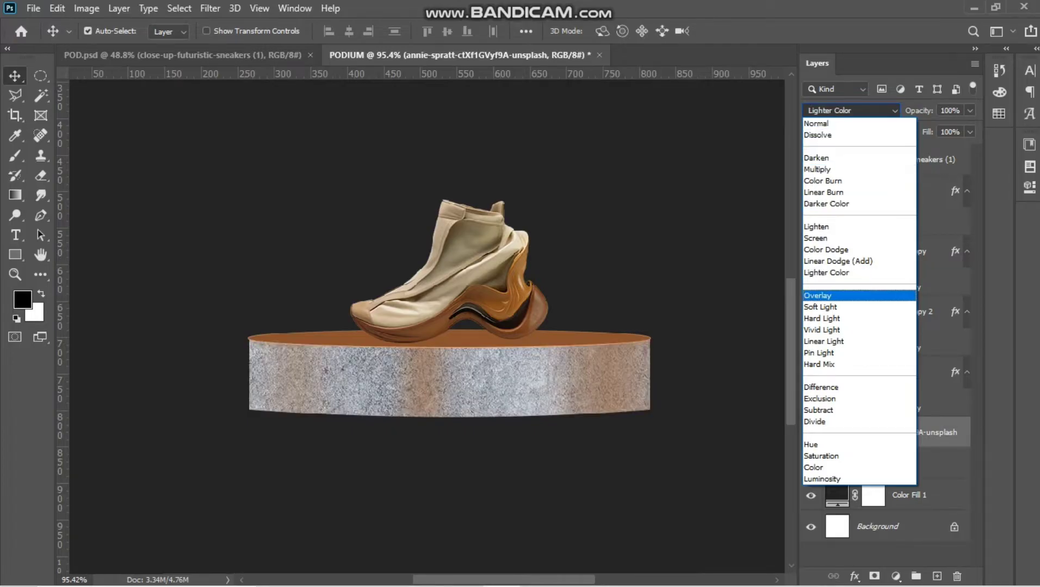
key("Return")
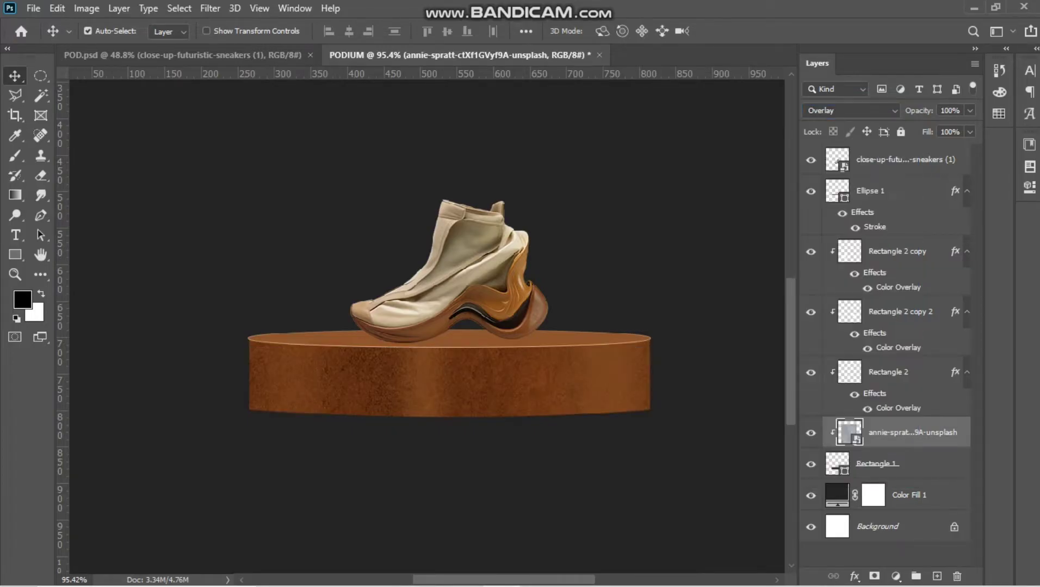
left_click_drag(924, 111, 890, 111)
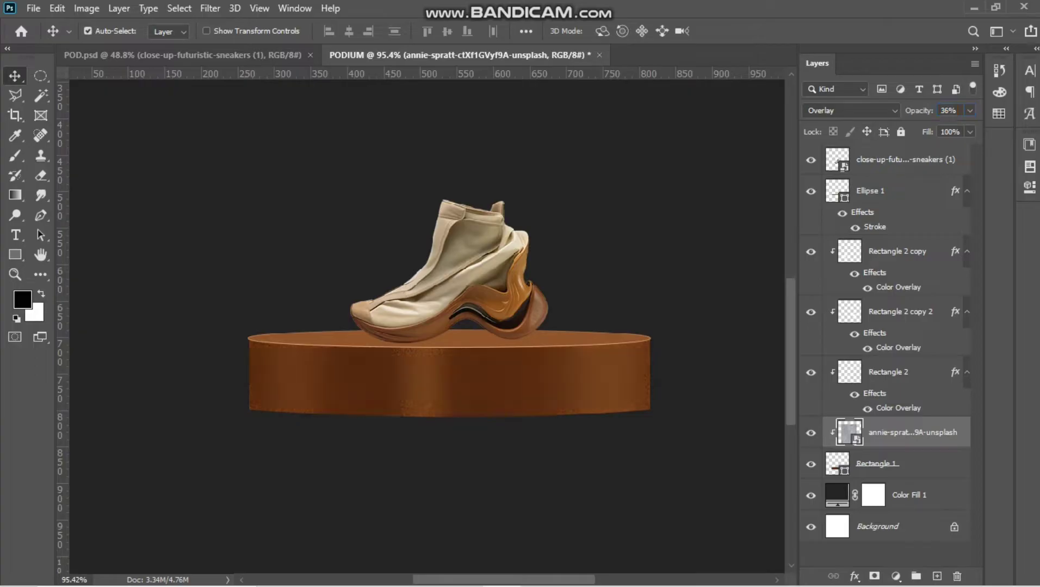
key("Return")
Duplicate the concrete texture above Ellipse 1 and clip the copy to the podium's top
left_click_drag(913, 433, 912, 171)
key("ctrl+alt+g")
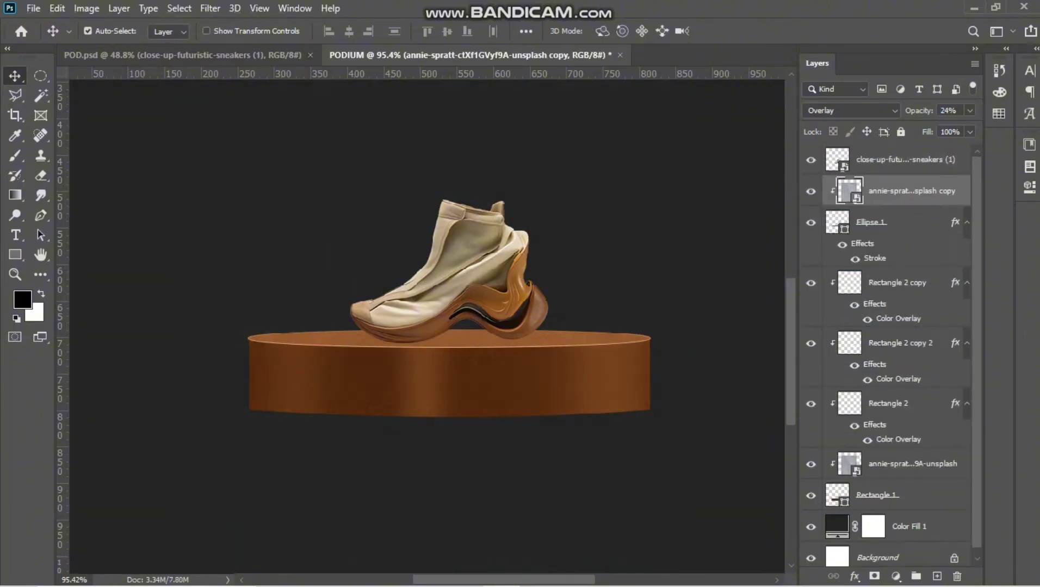
Skew the texture copy on the podium's top sideways and shift it up to about Y 664 px
key("ctrl+t")
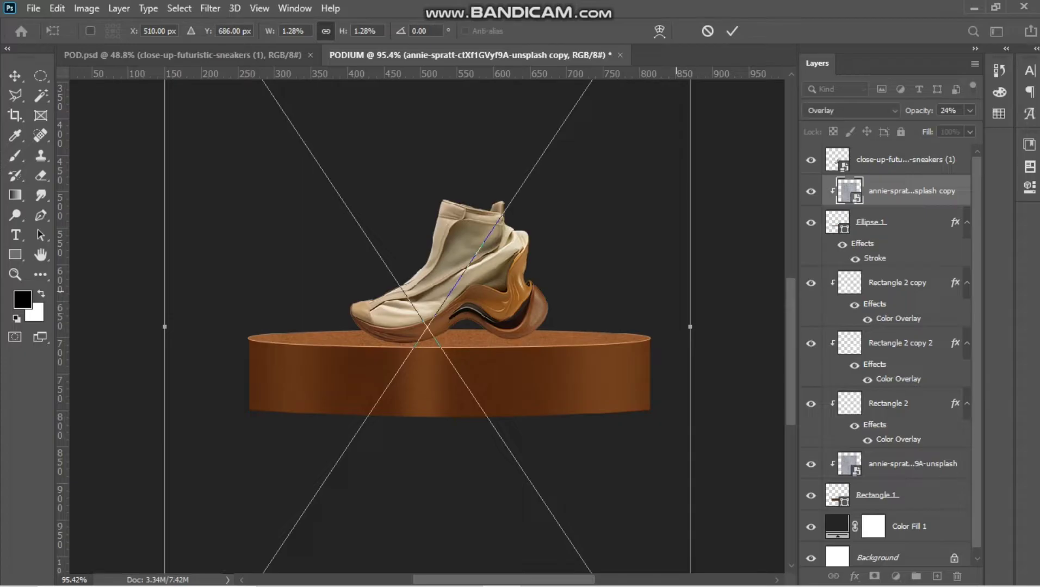
scroll(464, 365, "down", 1)
scroll(404, 454, "down", 2)
right_click(461, 311)
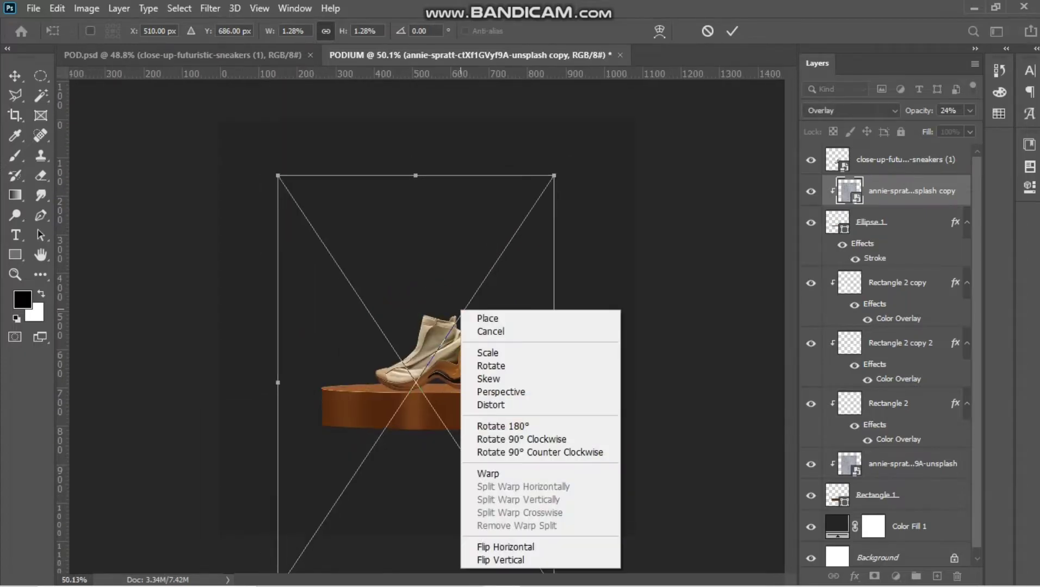
left_click(489, 379)
left_click_drag(555, 176, 503, 177)
left_click_drag(458, 307, 461, 283)
key("Return")
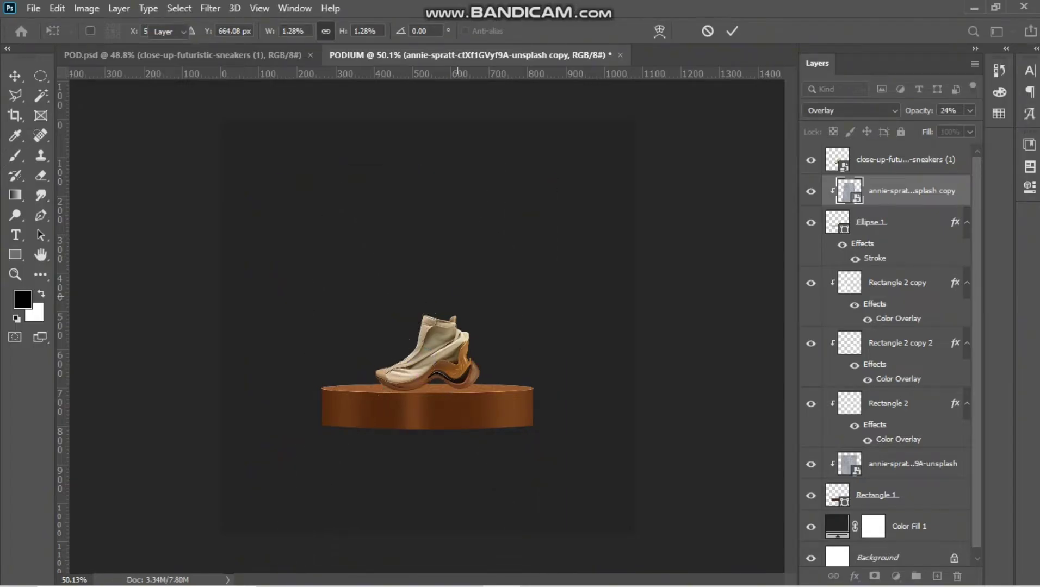
Lower the opacity of the concrete texture copy on the podium's top to 10%
type("10")
key("Return")
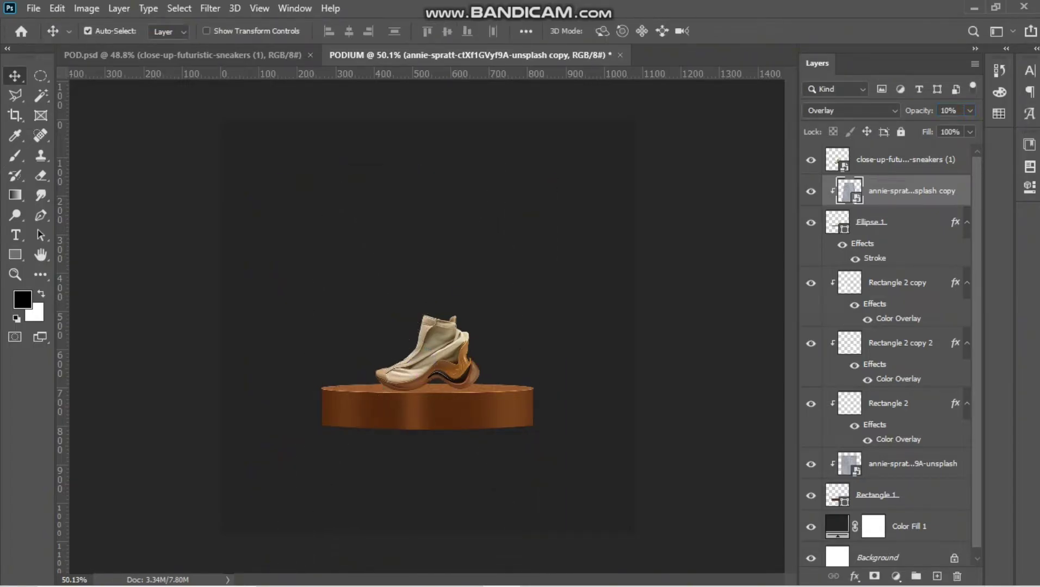
Examine the concrete texture on the podium's top and side up close and within the whole composition
scroll(427, 354, "up", 7)
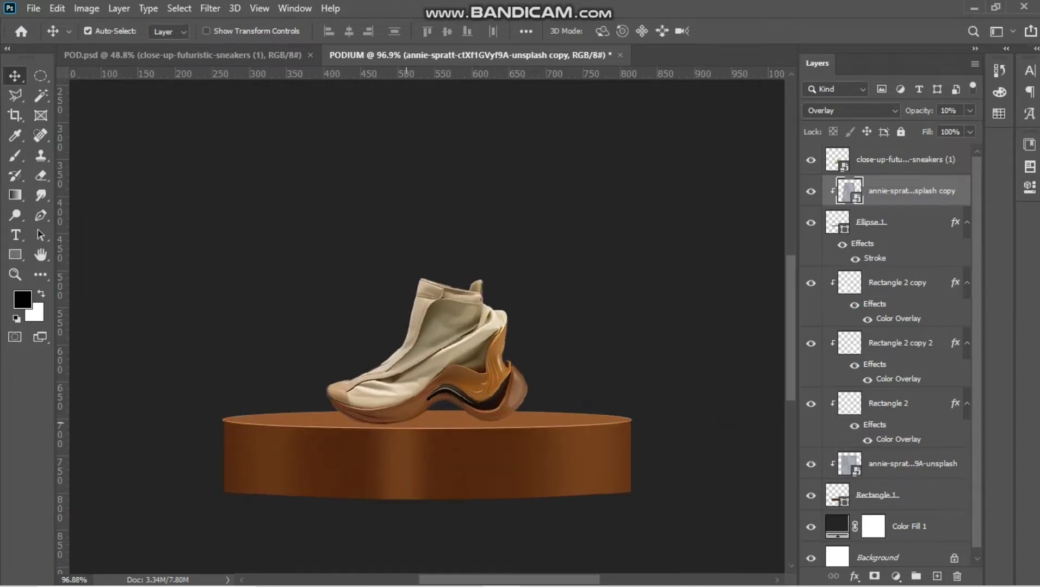
scroll(433, 359, "up", 2)
scroll(435, 473, "up", 3)
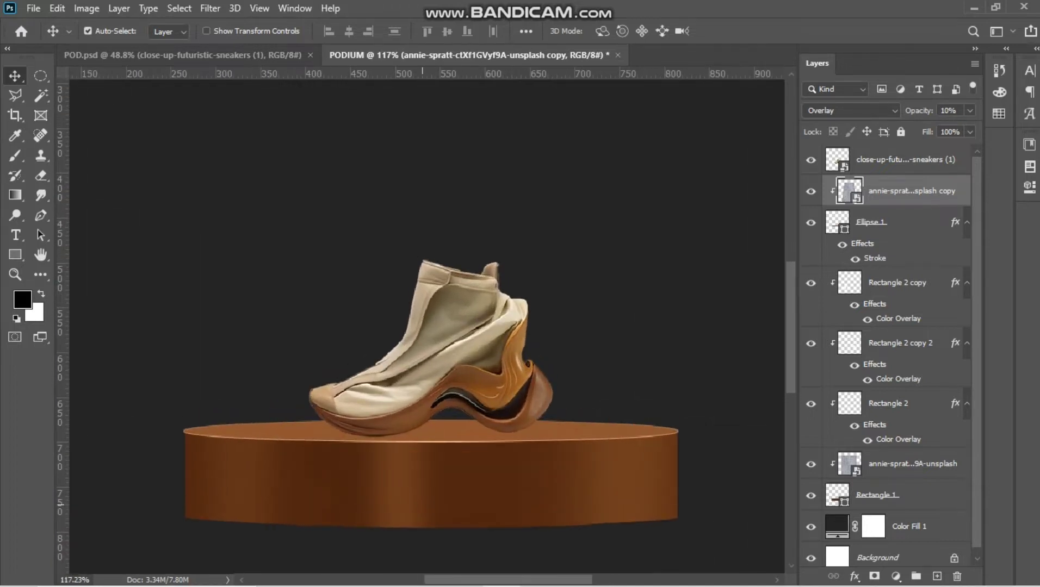
scroll(436, 426, "down", 3)
scroll(435, 425, "right", 2)
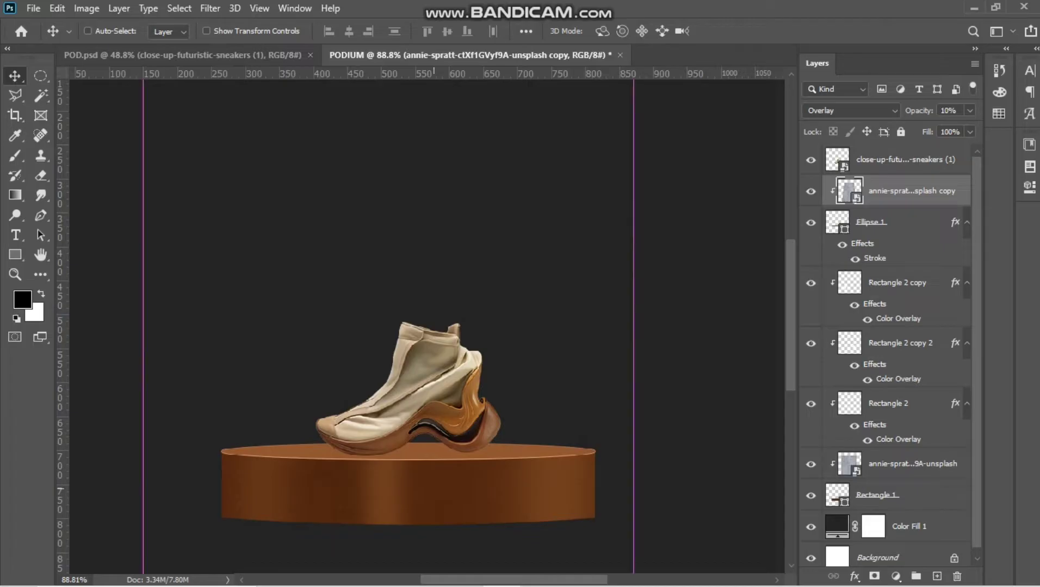
left_click(462, 485)
scroll(747, 485, "down", 2)
key("ctrl+z")
scroll(427, 381, "down", 4)
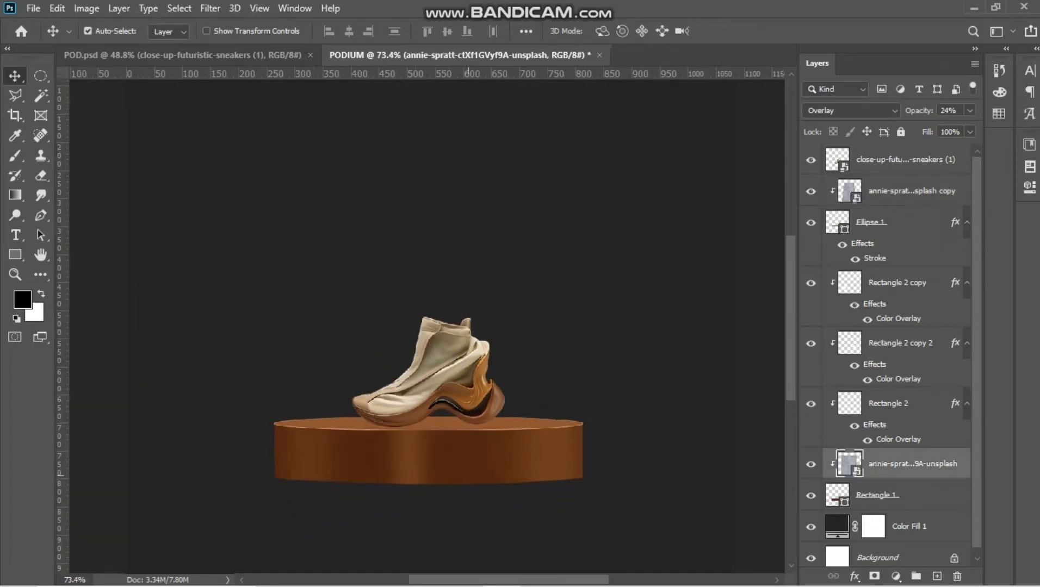
scroll(424, 326, "up", 1)
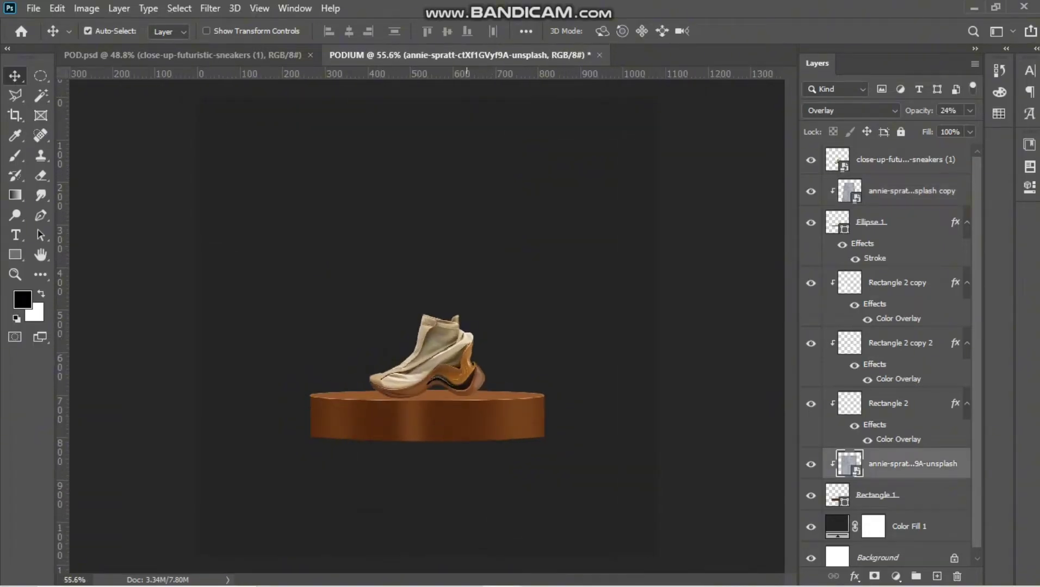
scroll(473, 417, "up", 2)
Group all podium layers from Rectangle 1 up to the concrete texture copy and name the group PODIUM
left_click(892, 495)
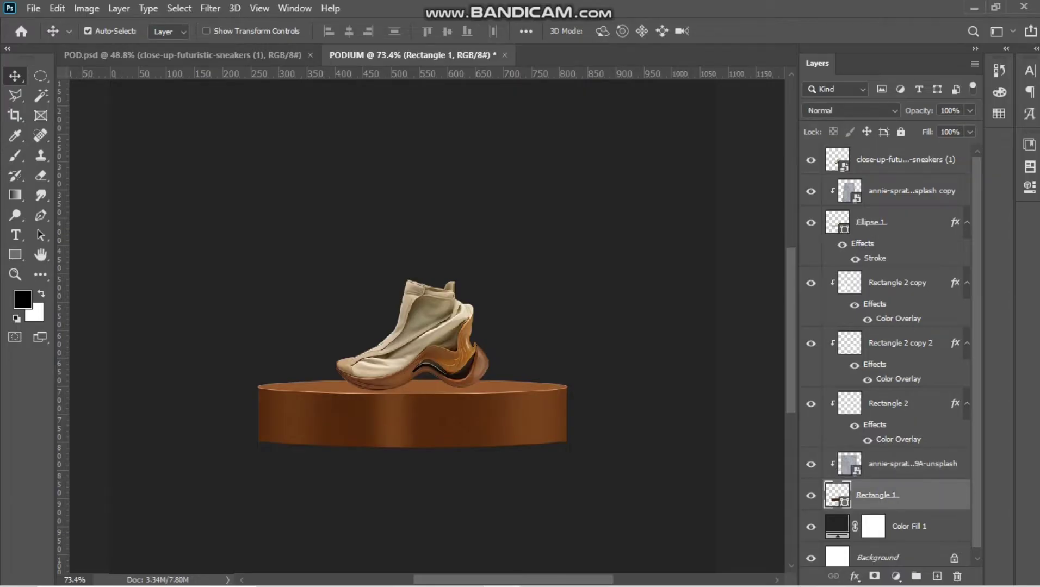
left_click(912, 191, "shift")
key("ctrl+g")
double_click(869, 185)
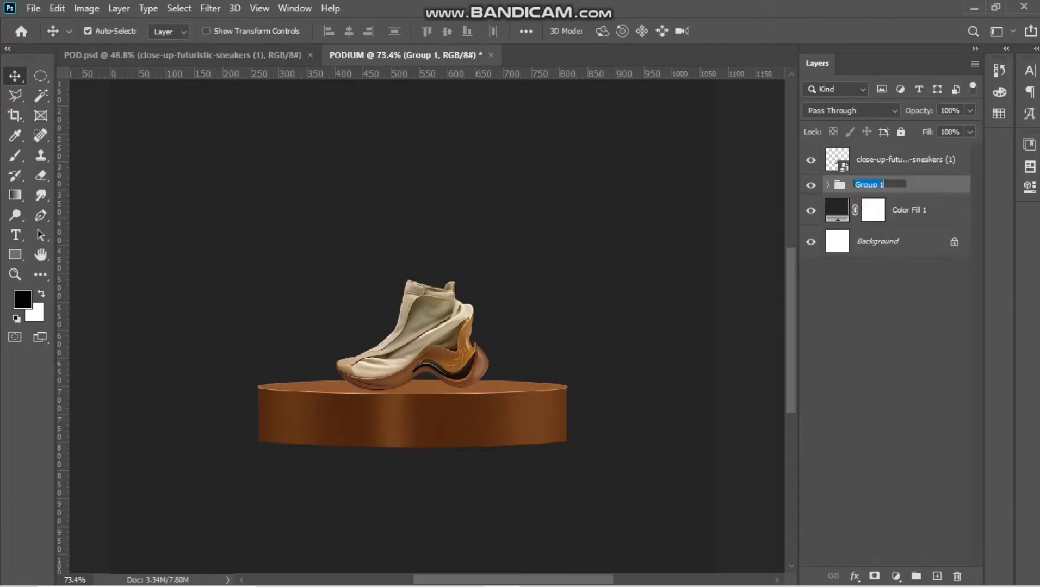
type("PODIUM")
key("Return")
scroll(449, 331, "up", 2)
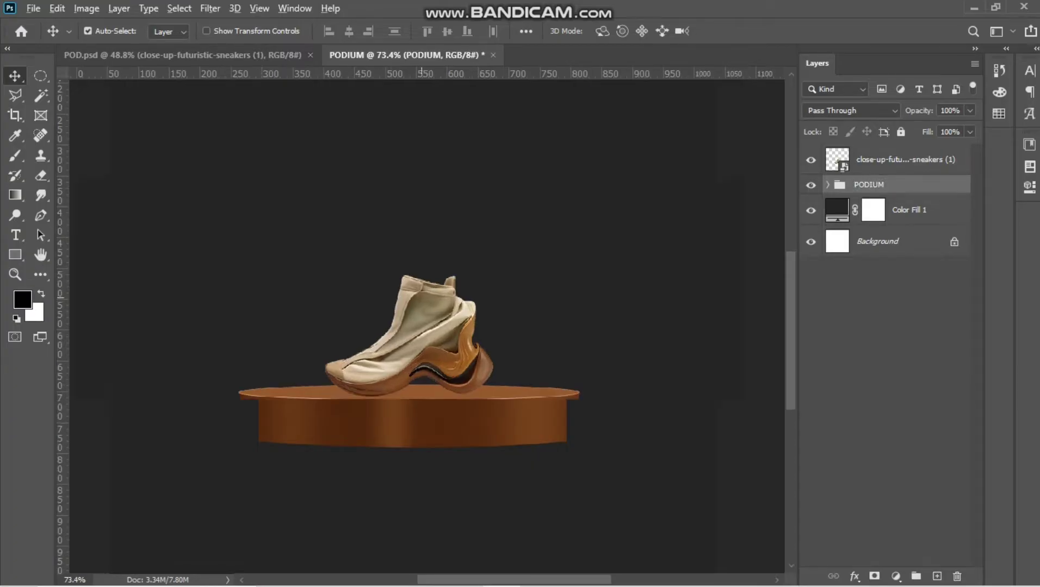
Add a black 000000 solid color fill layer directly above Color Fill 1 and invert its mask to hide it
left_click(675, 305)
scroll(484, 447, "down", 2)
scroll(488, 446, "down", 3)
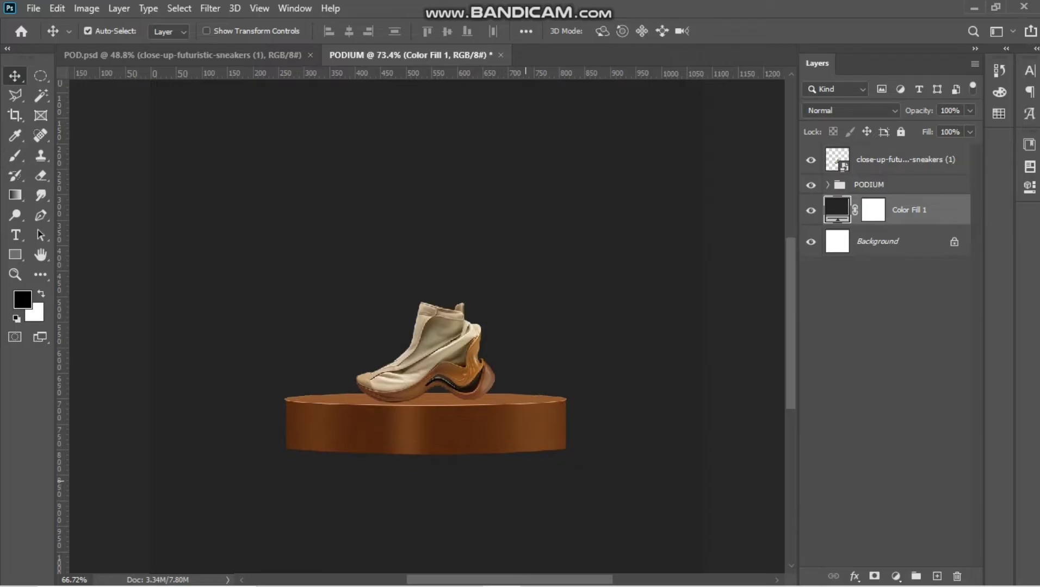
scroll(492, 435, "up", 2)
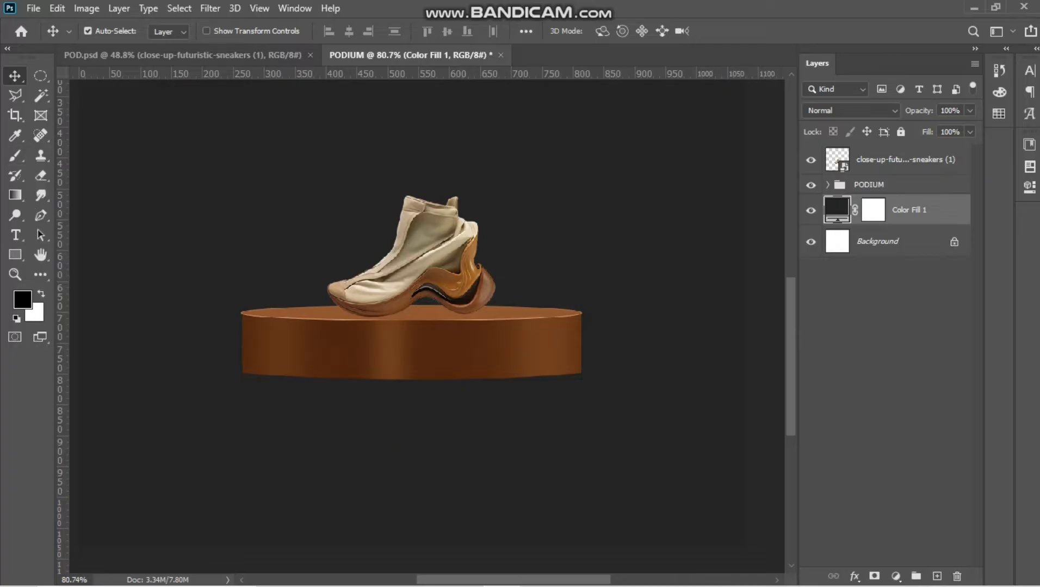
left_click(896, 576)
left_click(925, 304)
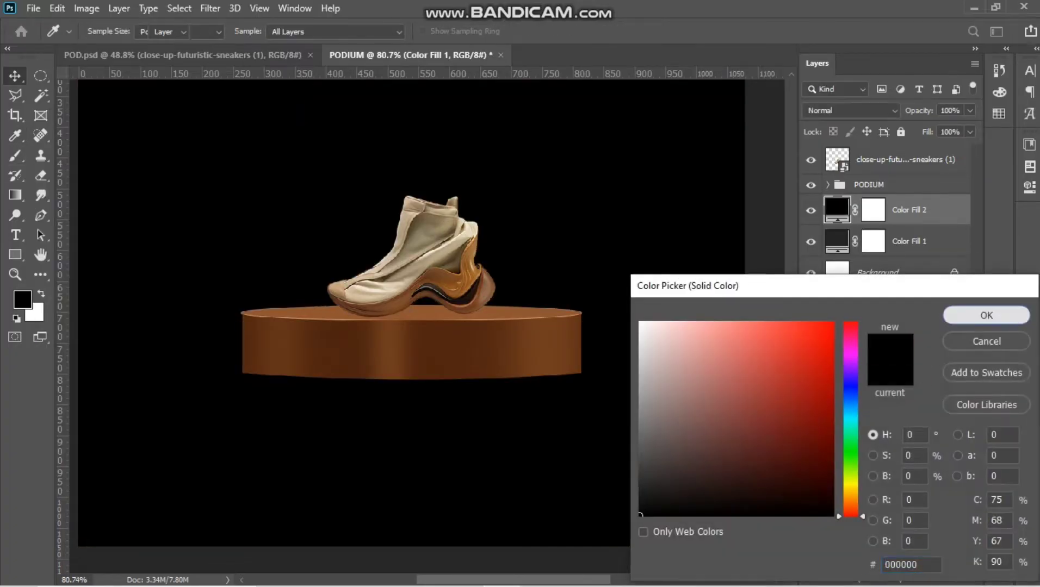
left_click(986, 315)
key("ctrl+backslash")
key("ctrl+i")
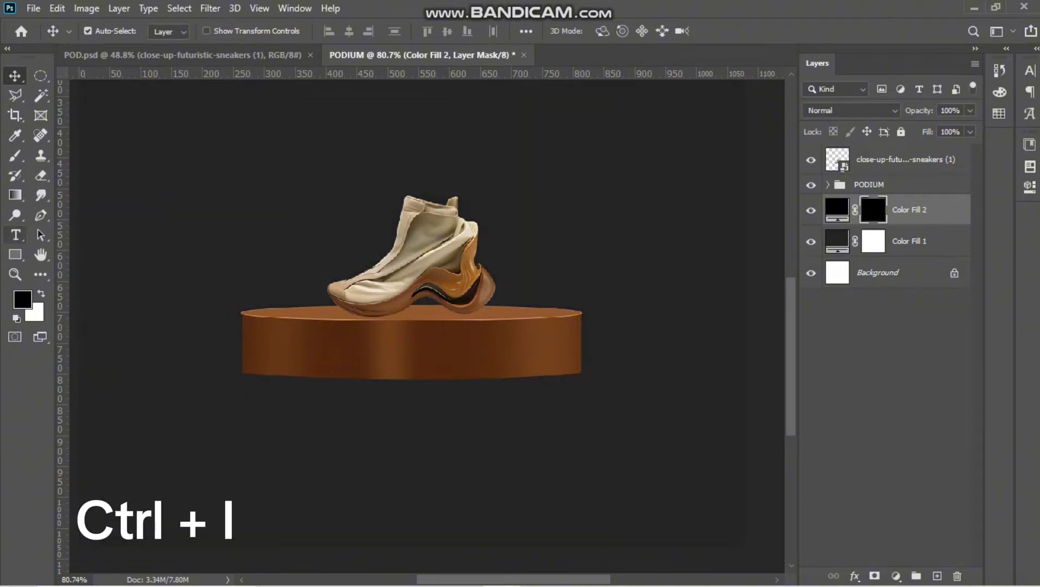
Flatten the Soft Round brush tip into a thin horizontal ellipse with its angle at 0°
left_click(14, 156)
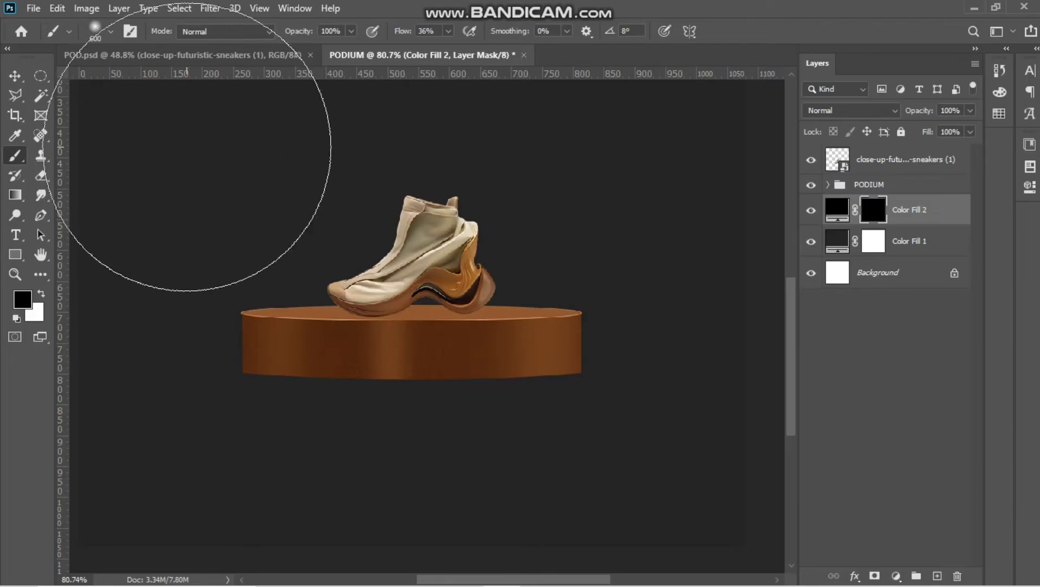
left_click(111, 31)
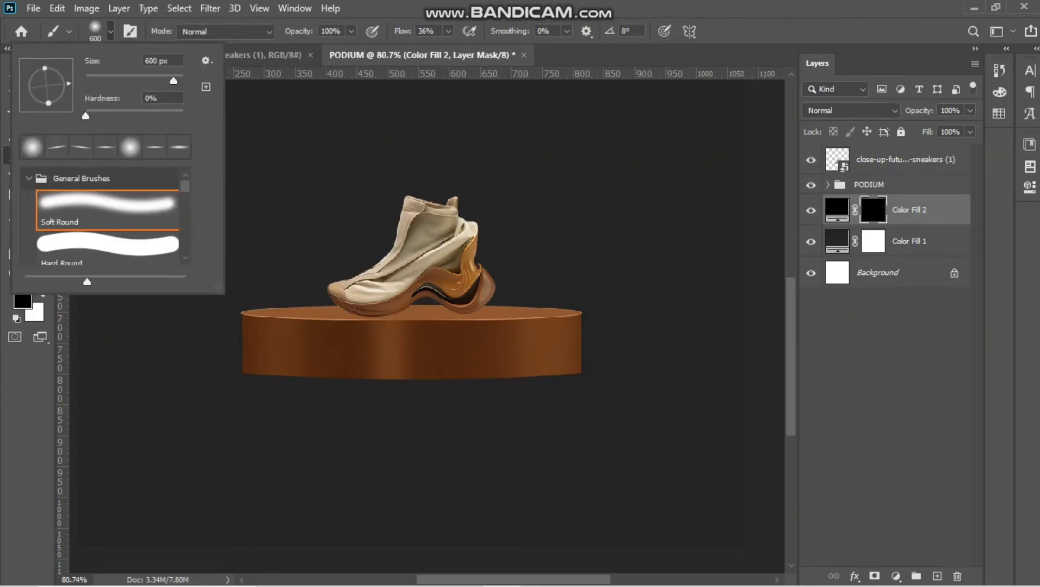
left_click_drag(45, 103, 46, 87)
left_click(110, 31)
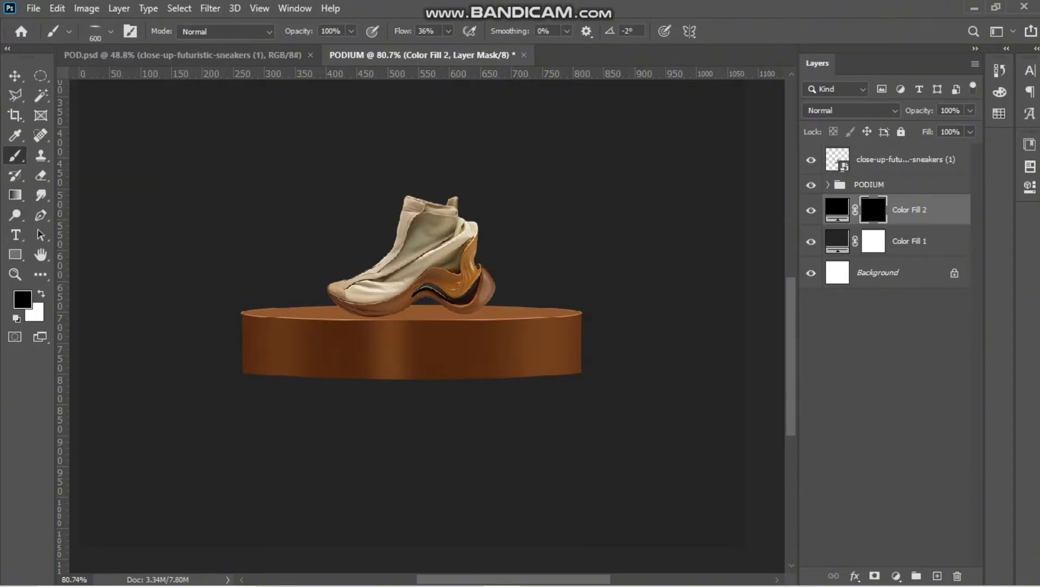
left_click(111, 31)
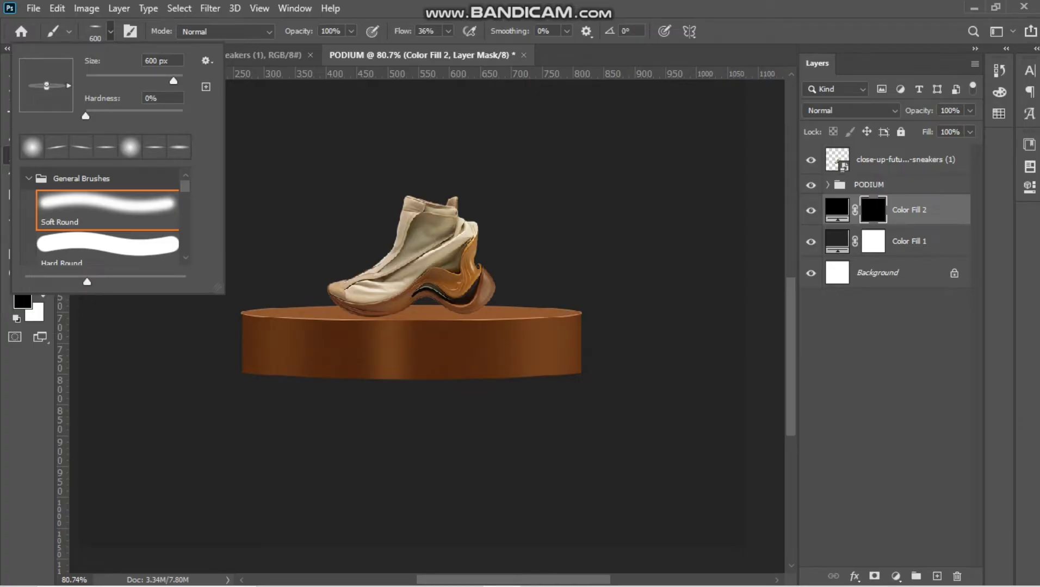
key("Escape")
Set the flattened brush to 800 px and 100% flow, with white as the foreground color
key("bracketright")
key("bracketright")
key("bracketright")
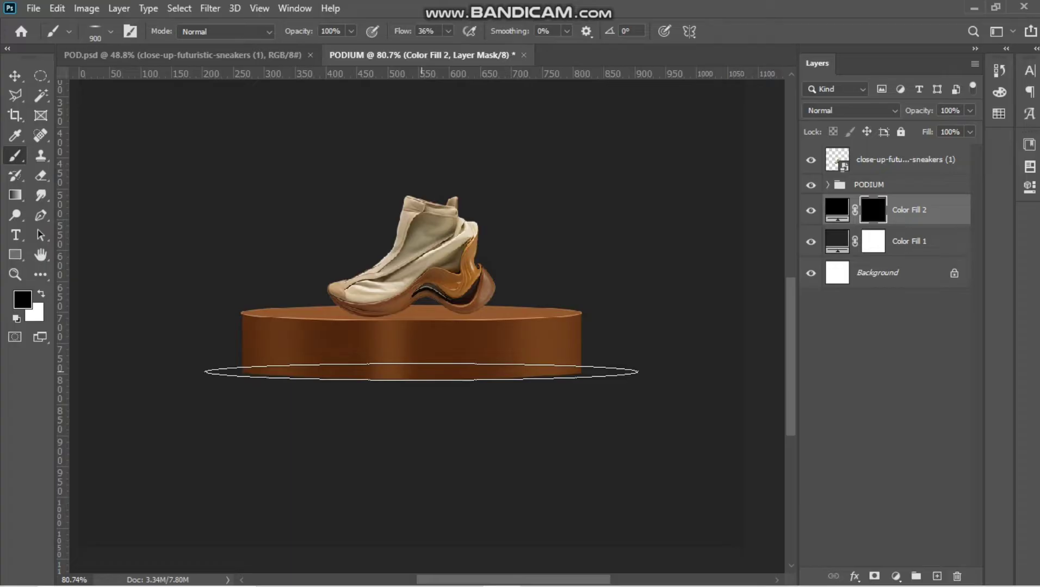
scroll(421, 373, "up", 3)
key("bracketleft")
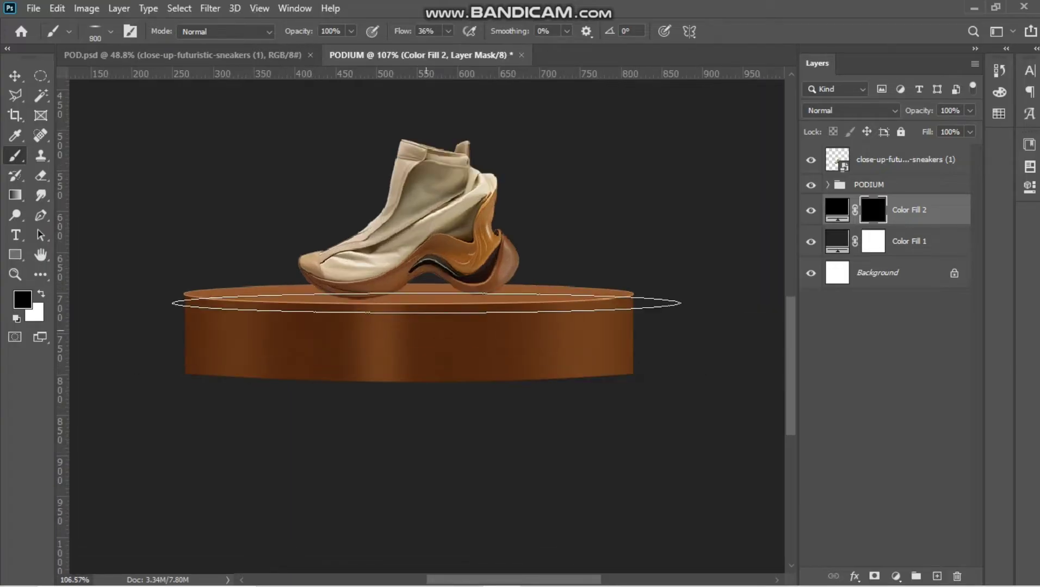
key("shift+0")
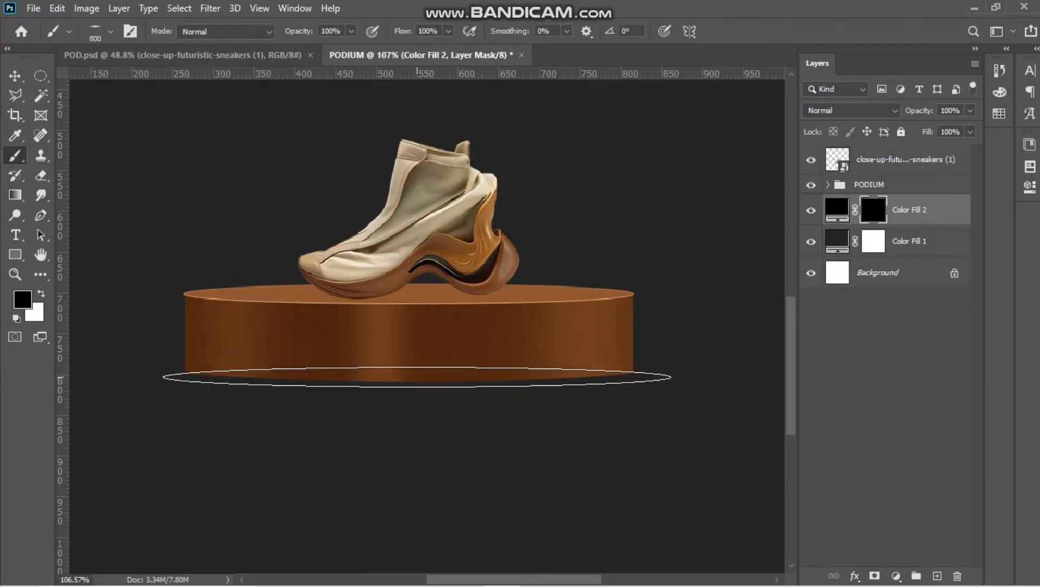
key("x")
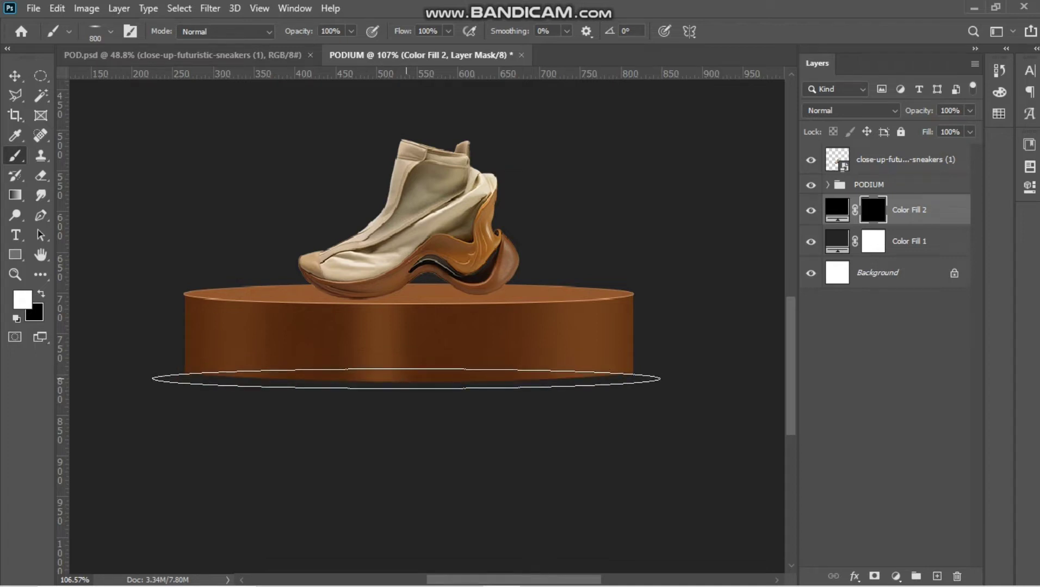
Undo the 800 px shadow dab and paint the podium's ground shadow on Color Fill 2's mask with a 700 px brush
left_click(406, 379)
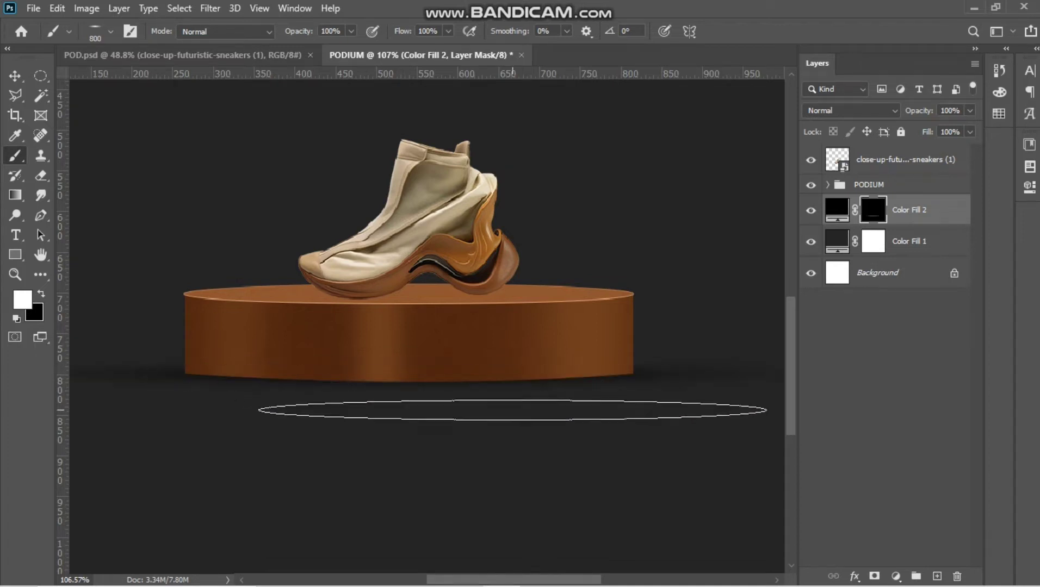
key("ctrl+z")
key("bracketleft")
key("bracketleft")
key("bracketright")
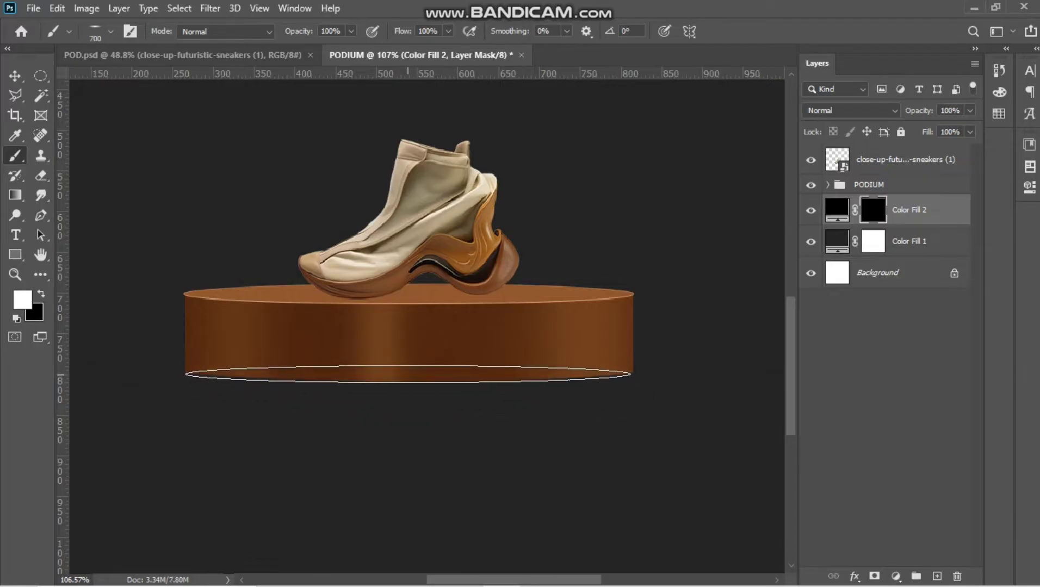
left_click(408, 374)
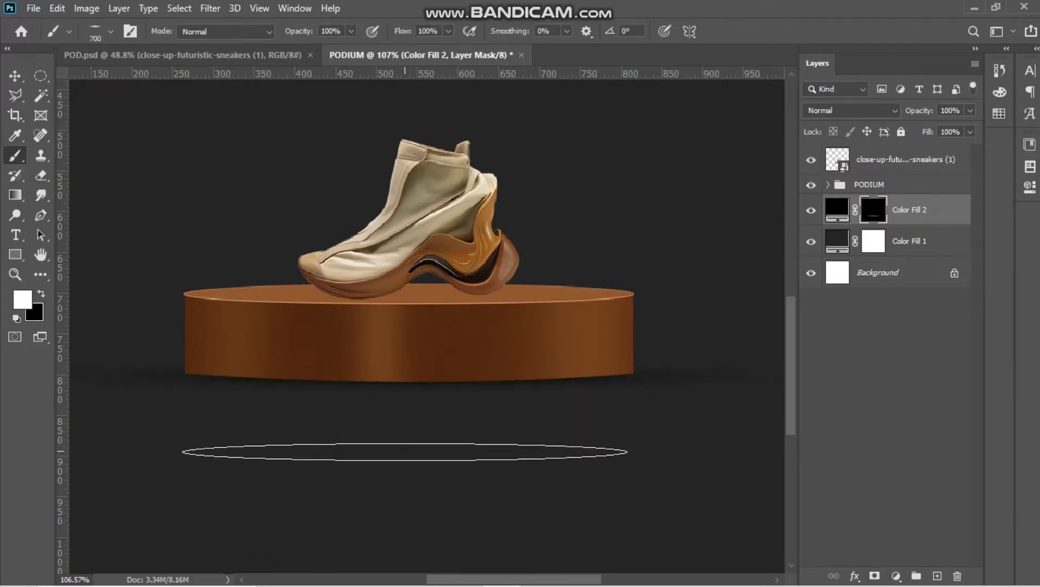
Deepen the shadow beneath the podium's base on the mask, reducing the brush from 500 px down to 175 px
key("bracketleft")
key("bracketleft")
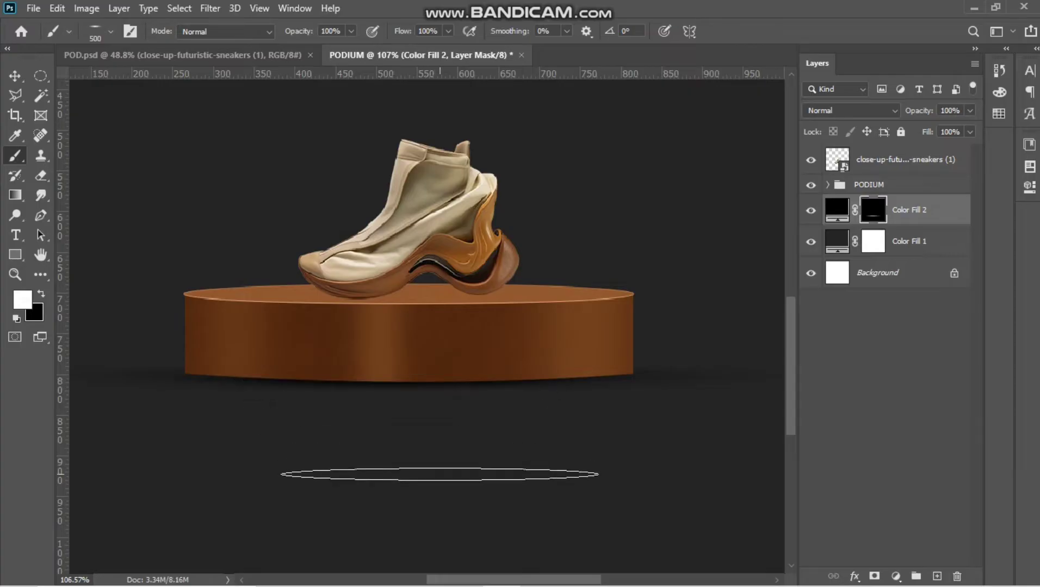
key("bracketleft")
key("bracketleft")
key("bracketleft")
key("bracketleft")
key("bracketleft")
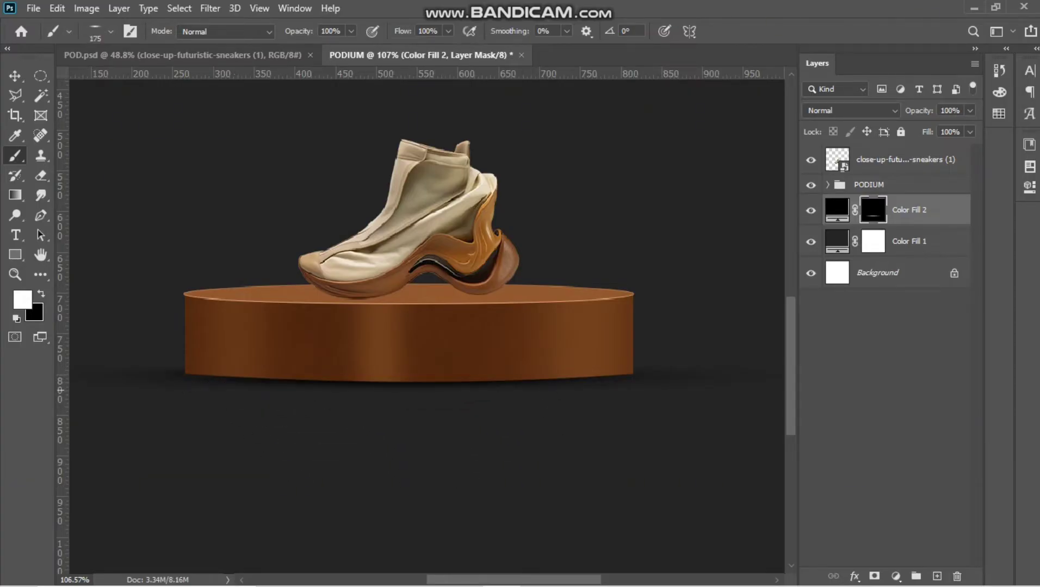
Set the brush to 41% flow and 100 px with a slightly rounder tip, and darken the contact shadow along the podium's bottom edge
key("shift+8")
key("shift+8")
type("41")
left_click(110, 31)
left_click_drag(46, 88, 47, 91)
scroll(441, 337, "up", 1)
key("Return")
scroll(211, 348, "up", 3, "alt")
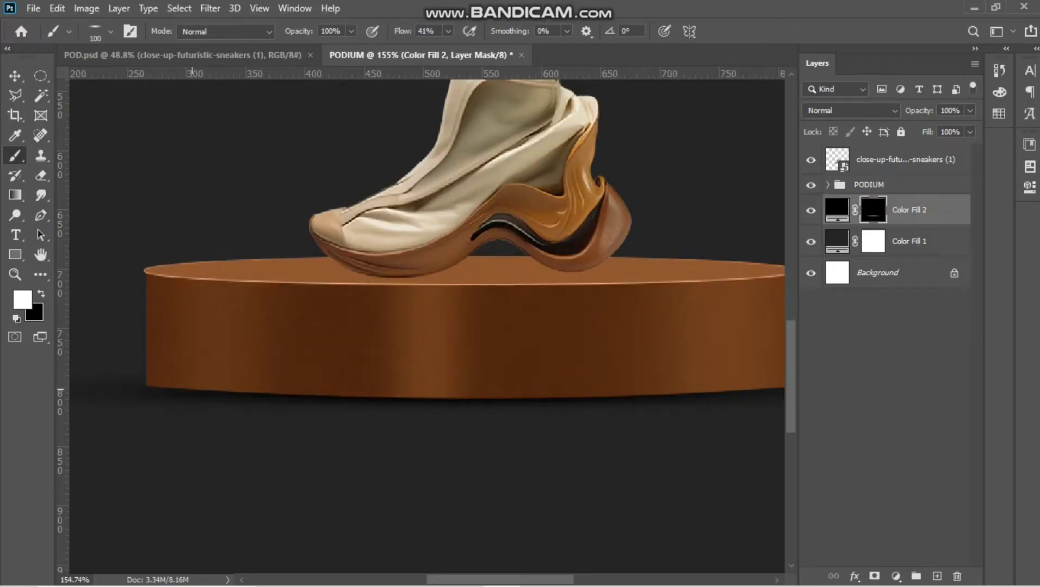
scroll(421, 326, "right", 1)
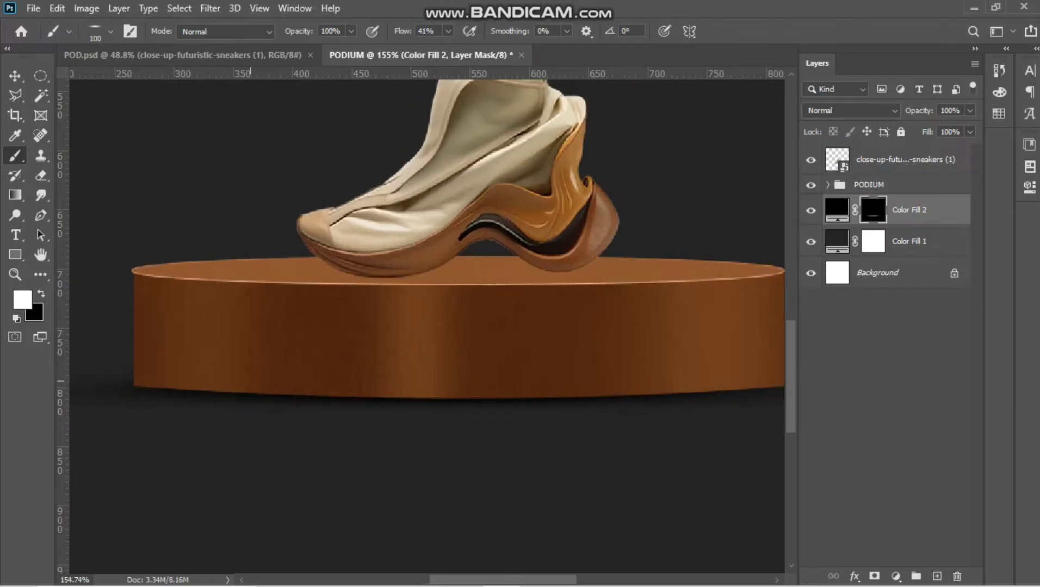
scroll(599, 375, "right", 10)
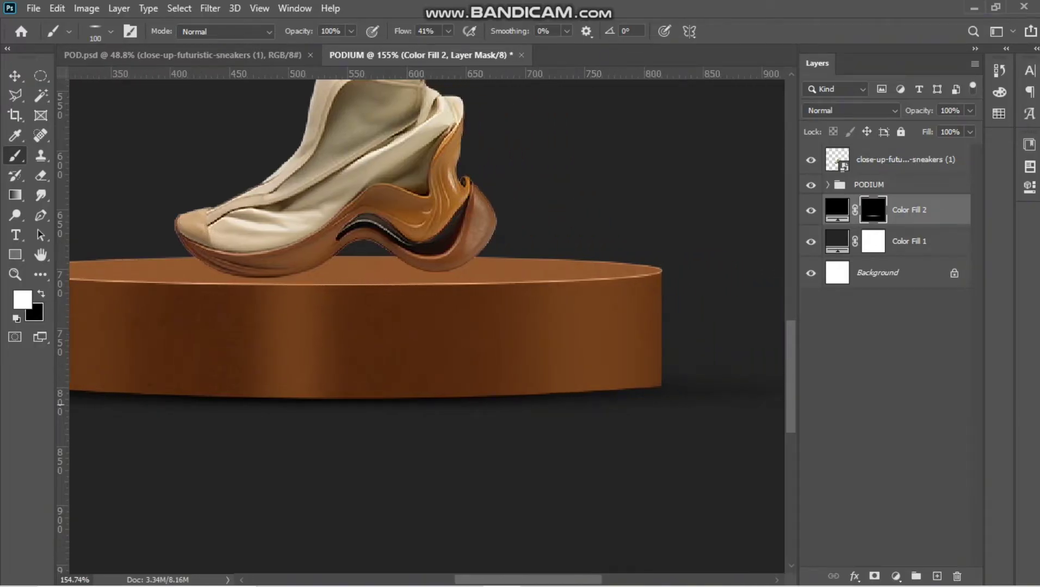
Add a Curves adjustment layer above the PODIUM group and pull the midtones down at input 124 to darken the scene
scroll(522, 446, "down", 5, "alt")
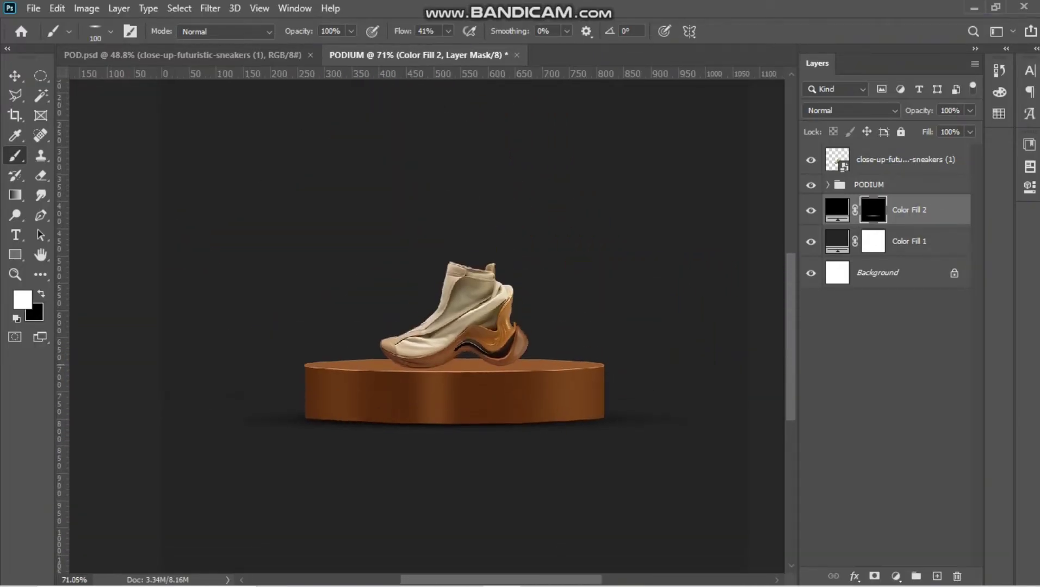
left_click(15, 77)
scroll(454, 337, "up", 3)
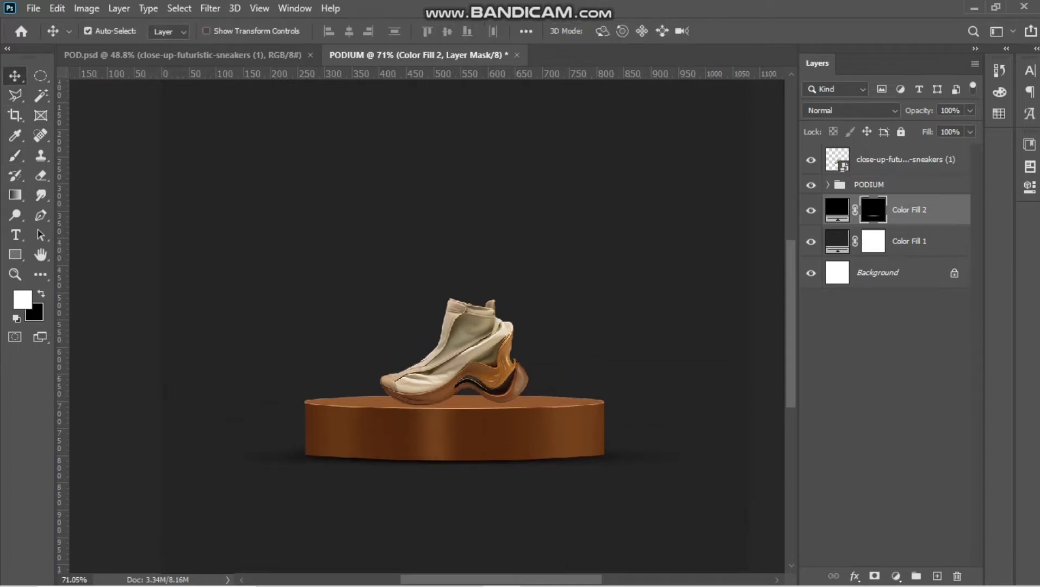
scroll(528, 461, "up", 2, "alt")
left_click(560, 434)
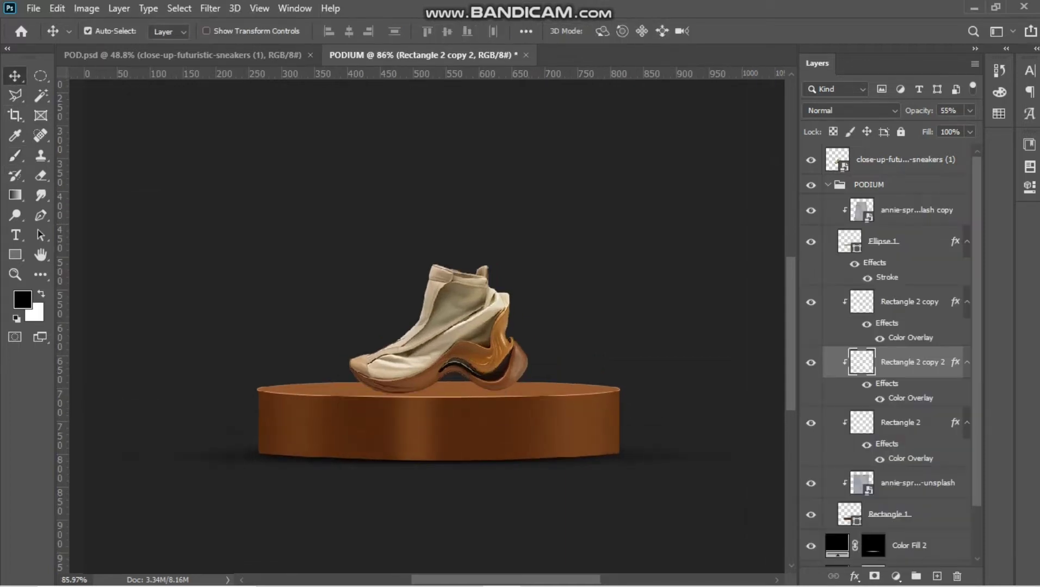
left_click(916, 210)
left_click(828, 185)
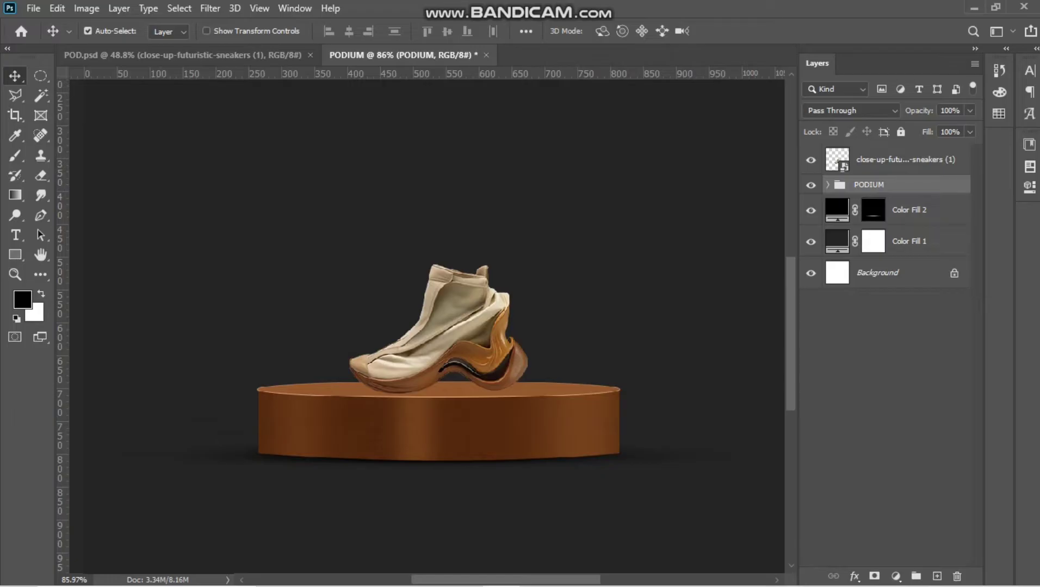
left_click(896, 576)
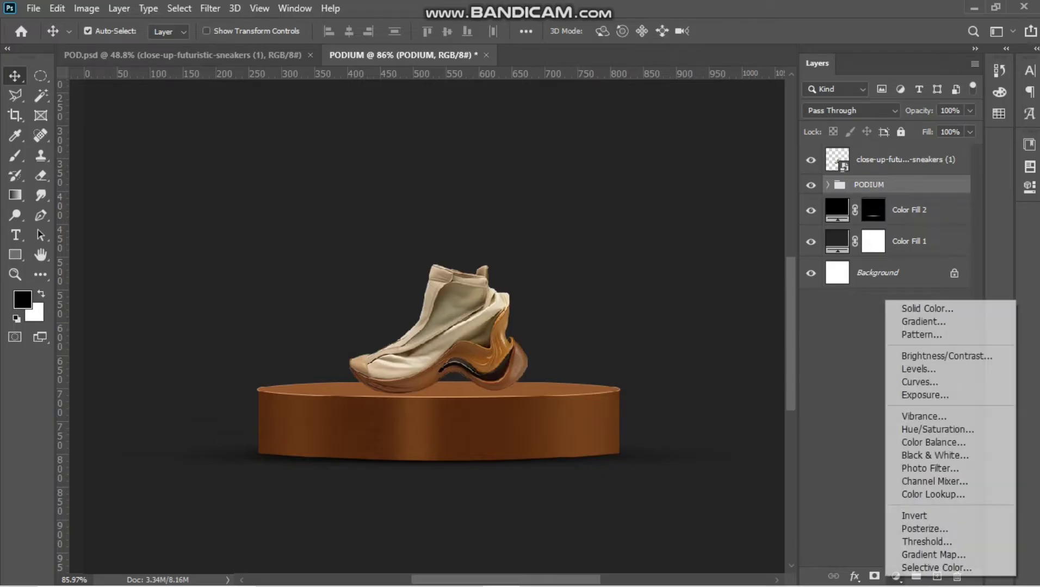
left_click(919, 383)
left_click_drag(938, 278, 937, 296)
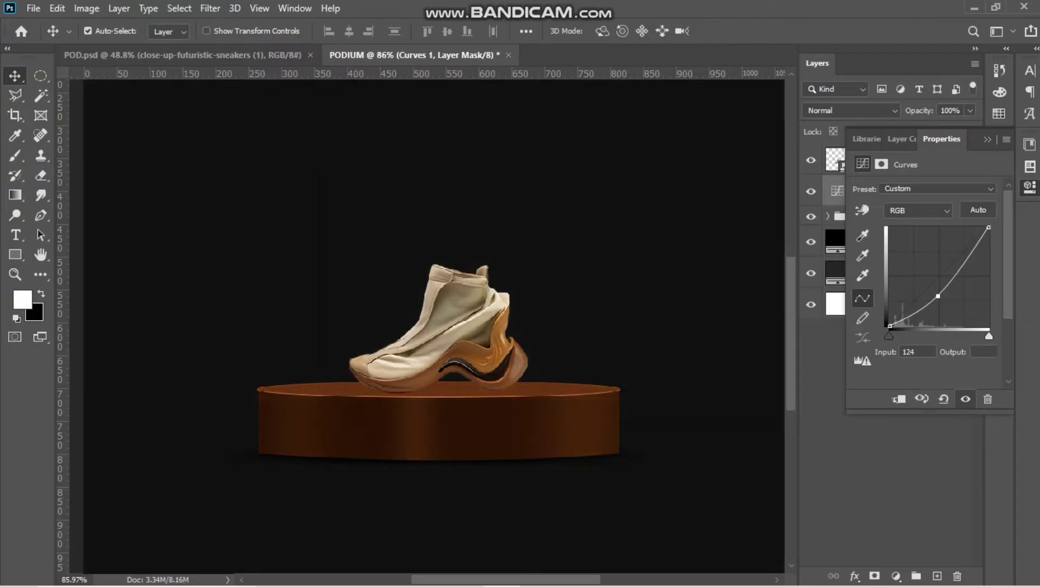
Clip the Curves 1 layer to the PODIUM group, set its blending mode to Luminosity and invert its mask
left_click(898, 399)
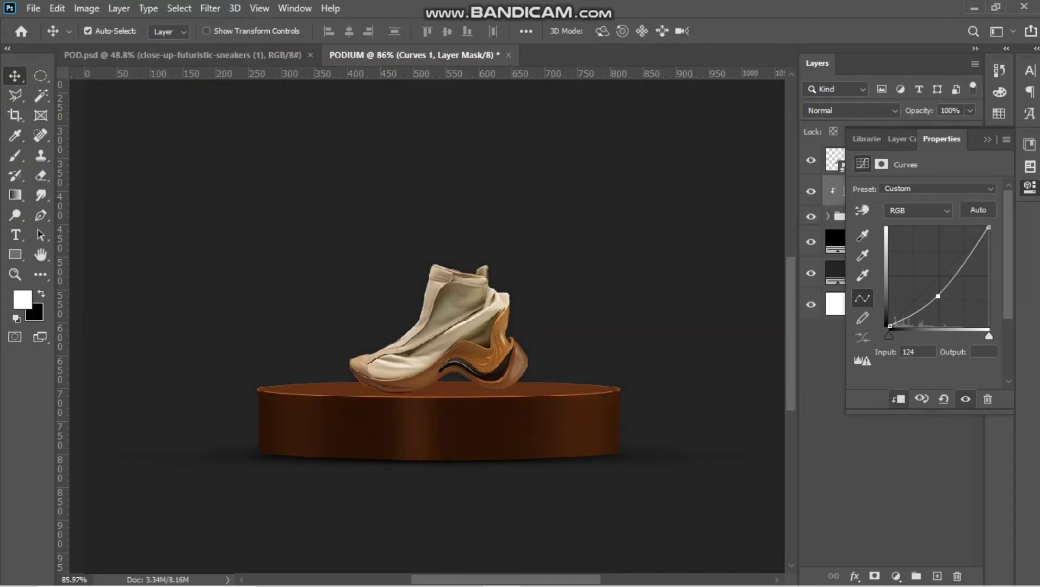
left_click(848, 110)
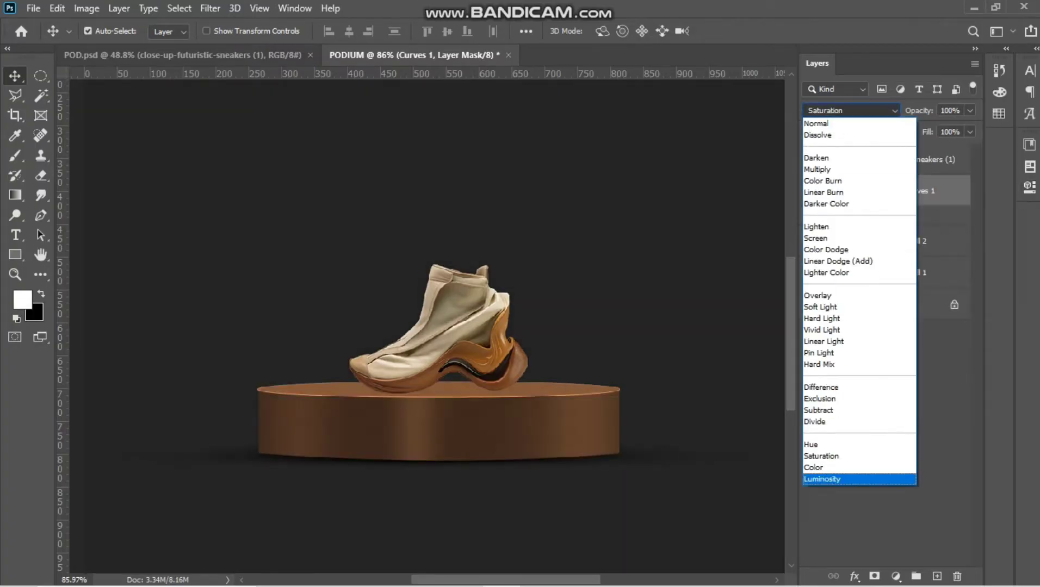
left_click(824, 478)
key("ctrl+i")
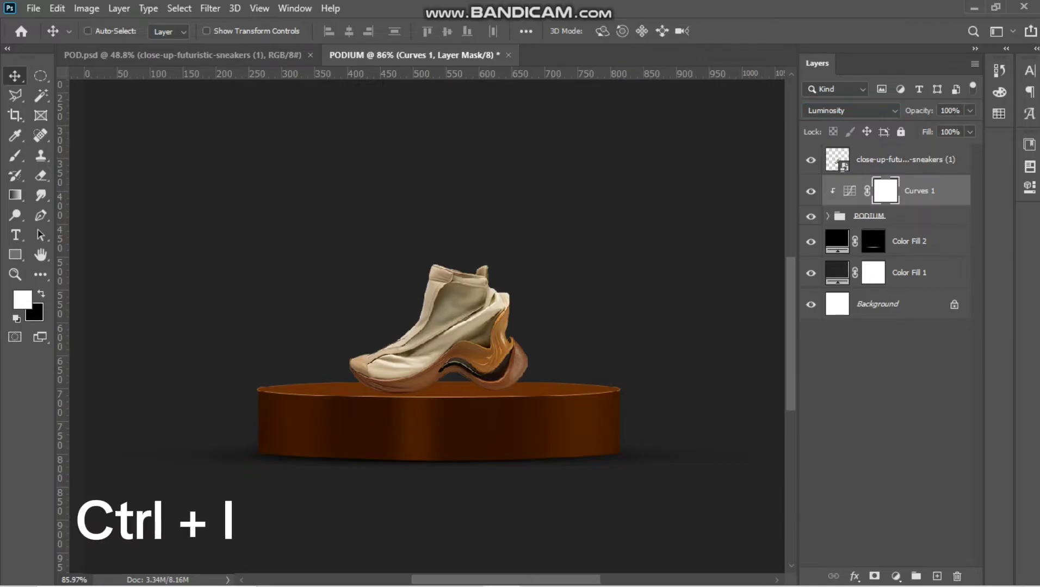
Shade the lower front and right side of the podium on Curves 1's mask with a round 150 to 175 px brush at 21% flow
key("b")
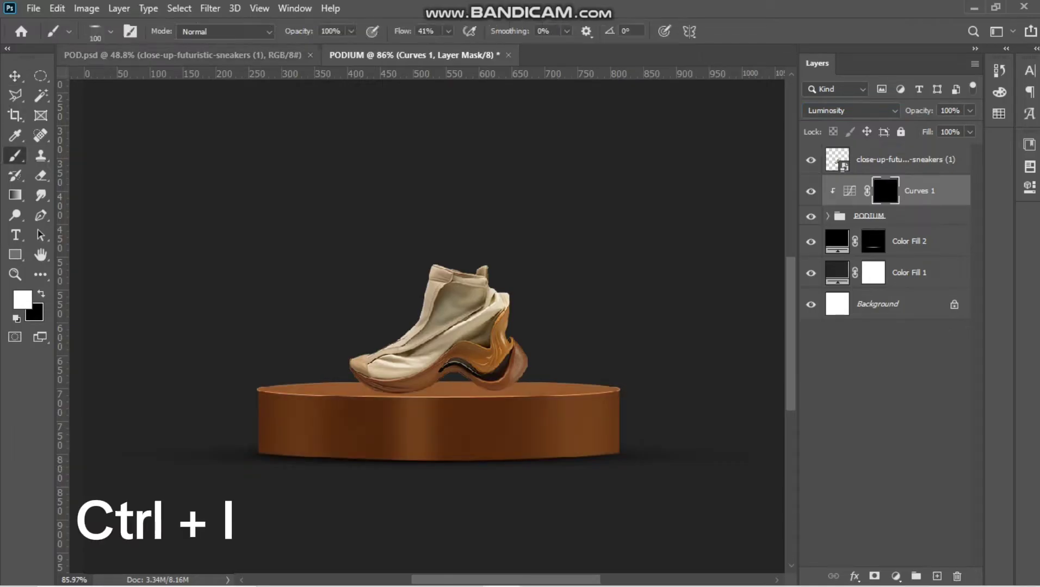
left_click(111, 31)
left_click_drag(46, 82, 46, 66)
left_click(110, 31)
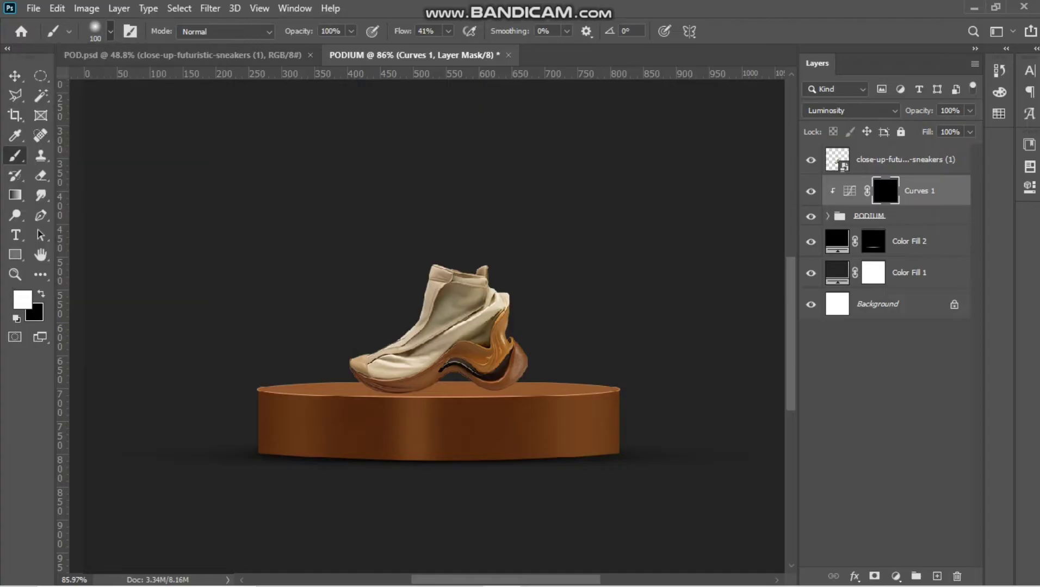
left_click_drag(403, 31, 392, 31)
key("Return")
scroll(539, 463, "up", 2)
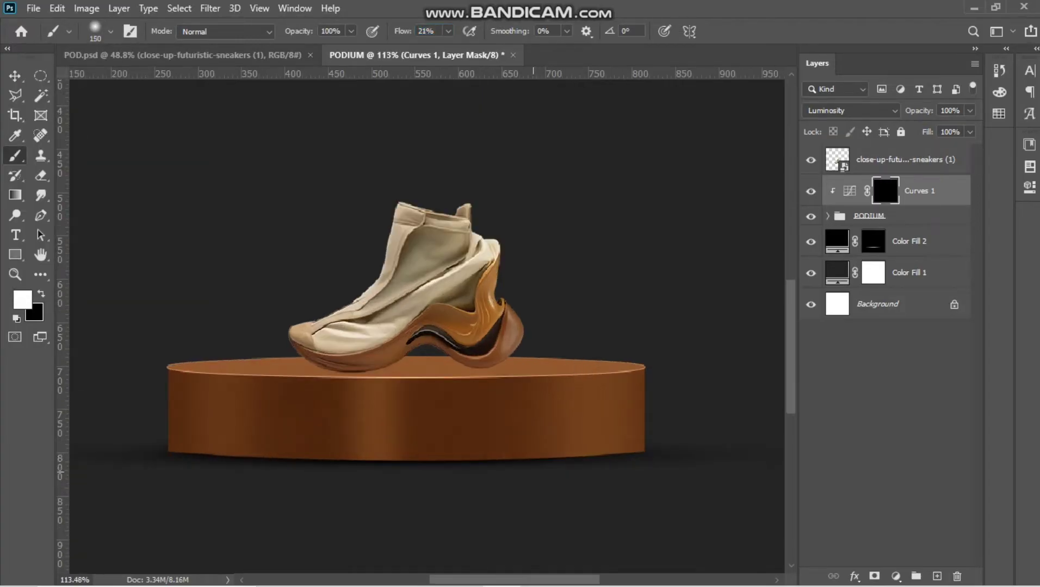
key("bracketleft")
left_click_drag(598, 479, 348, 486)
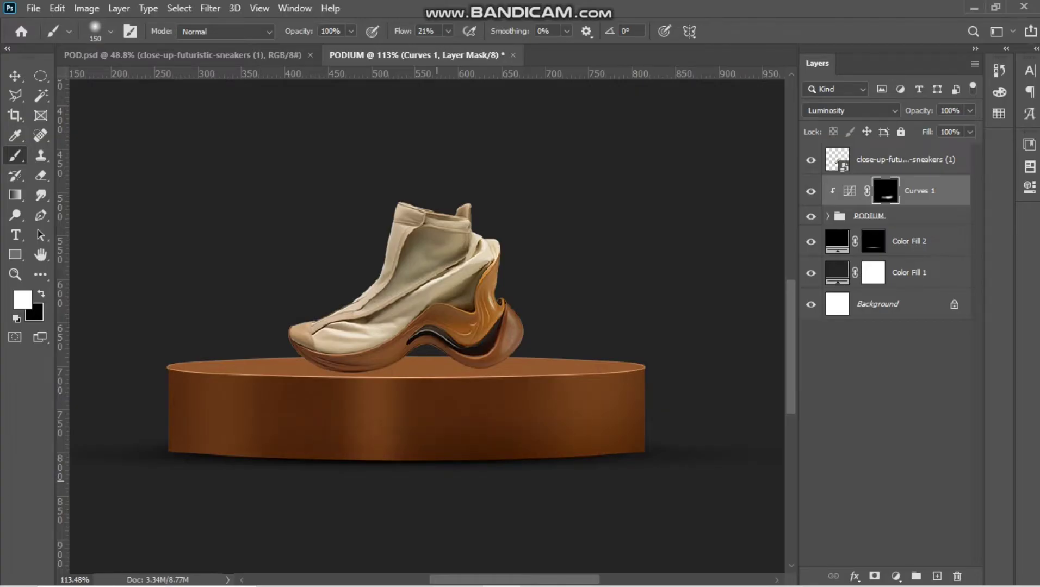
left_click_drag(651, 443, 392, 527)
key("bracketleft")
left_click_drag(491, 512, 294, 516)
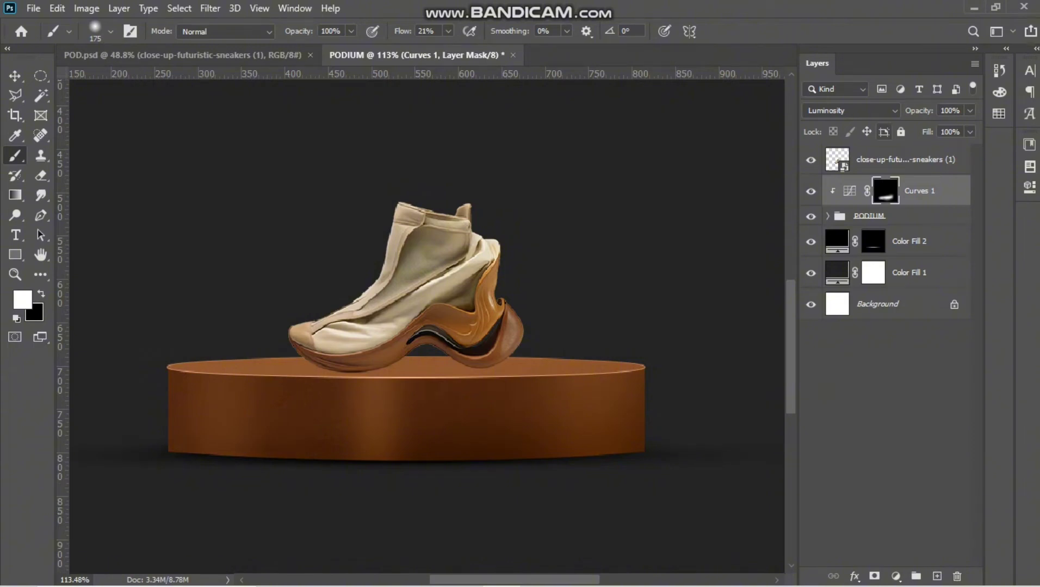
Set the Curves 1 layer's blending mode to Normal and compare the podium with the adjustment hidden and shown
left_click(850, 110)
key("Return")
scroll(422, 430, "down", 4)
scroll(539, 441, "up", 2)
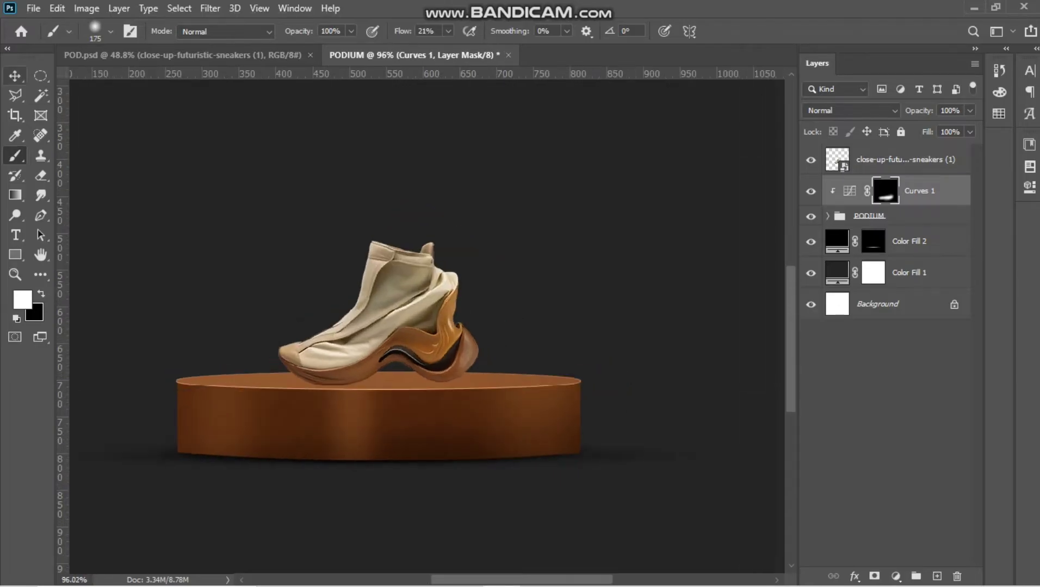
left_click(15, 76)
scroll(490, 429, "down", 4)
scroll(476, 424, "up", 2)
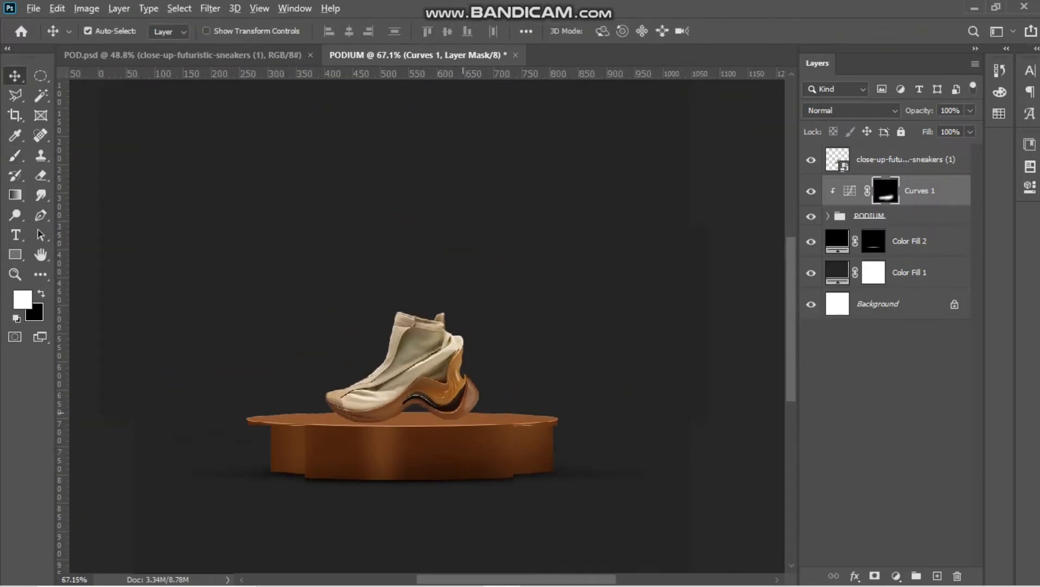
scroll(484, 435, "up", 3)
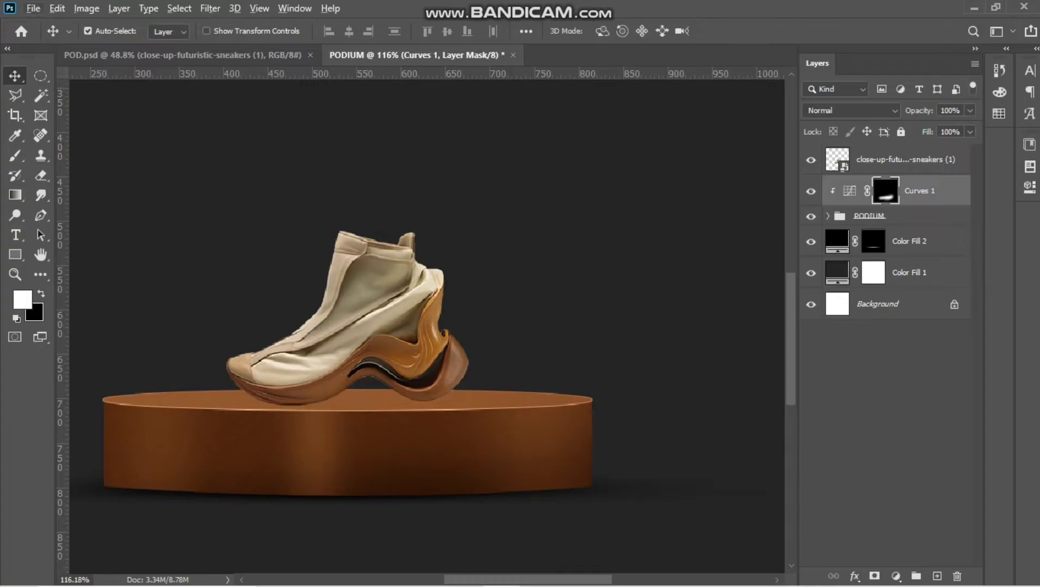
left_click(810, 191)
left_click(811, 191)
scroll(871, 462, "down", 1)
Add an Exposure adjustment of -5.45 above Curves 1, clip it to the PODIUM group and invert its mask
left_click(896, 577)
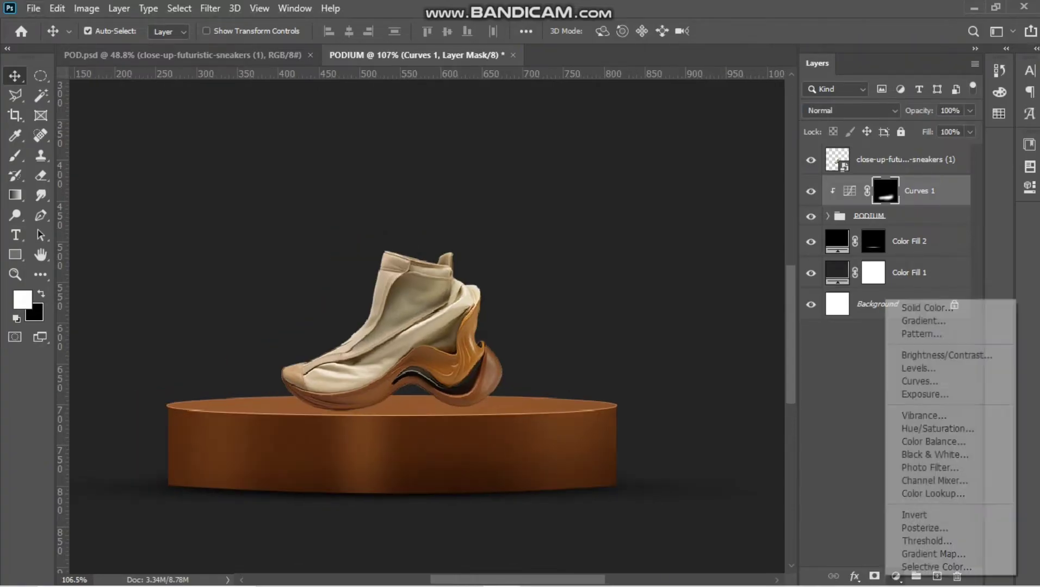
left_click(924, 394)
left_click_drag(923, 227, 881, 227)
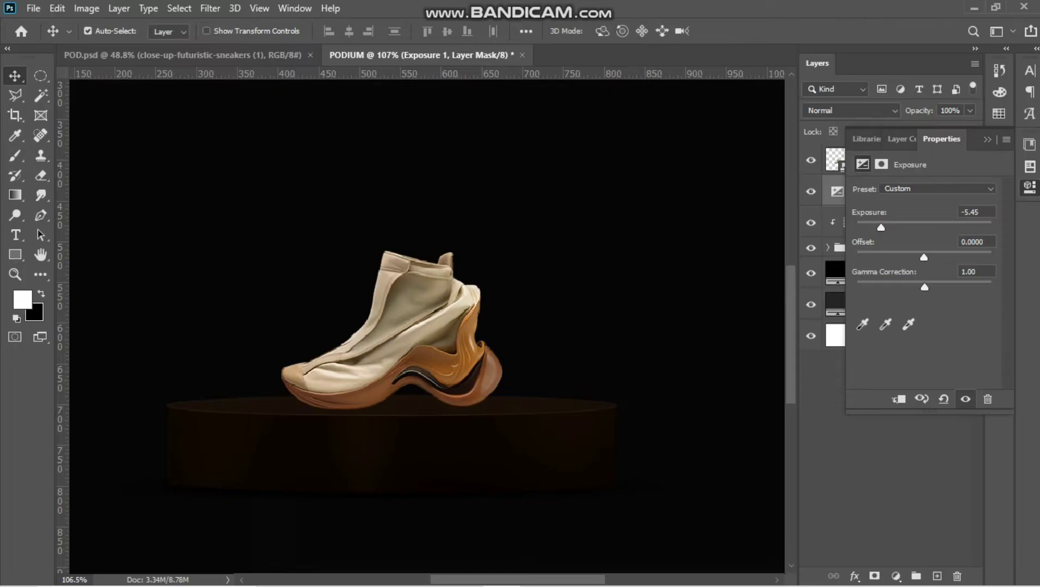
left_click(1030, 187)
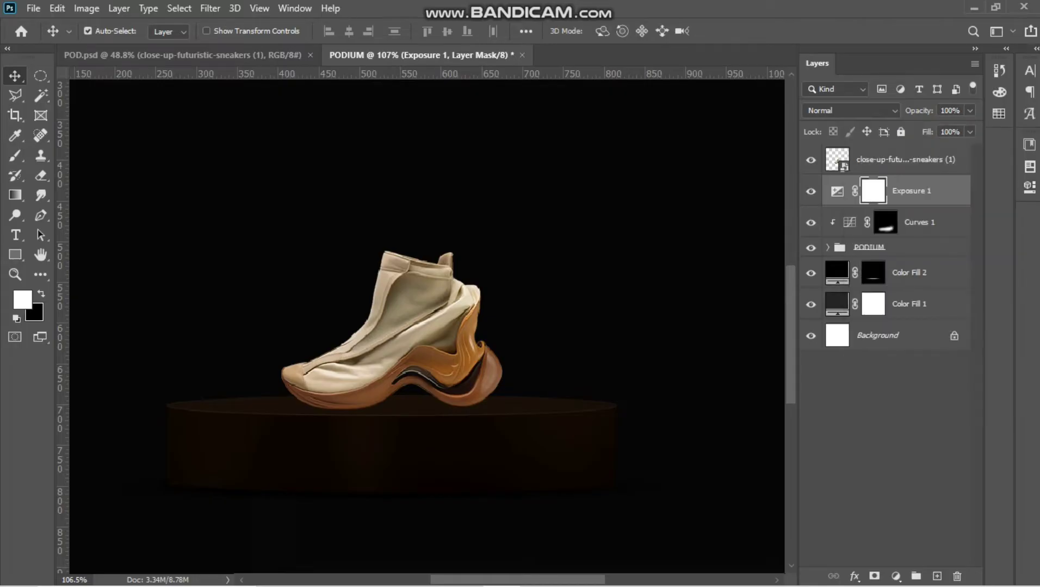
key("ctrl+alt+g")
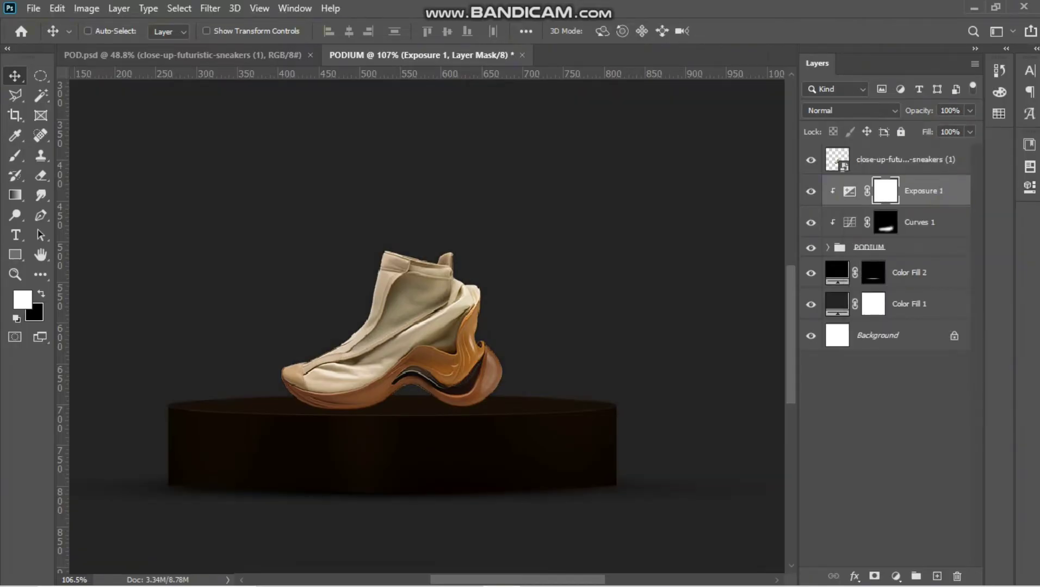
key("ctrl+i")
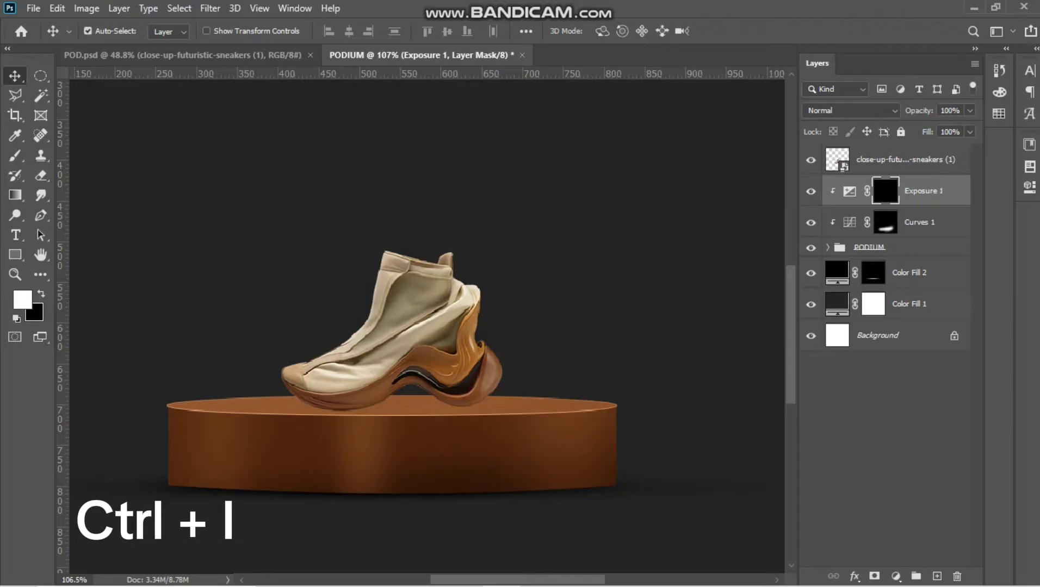
Darken the podium's lower right corner on Exposure 1's mask with a 60 px brush at 24% flow
key("b")
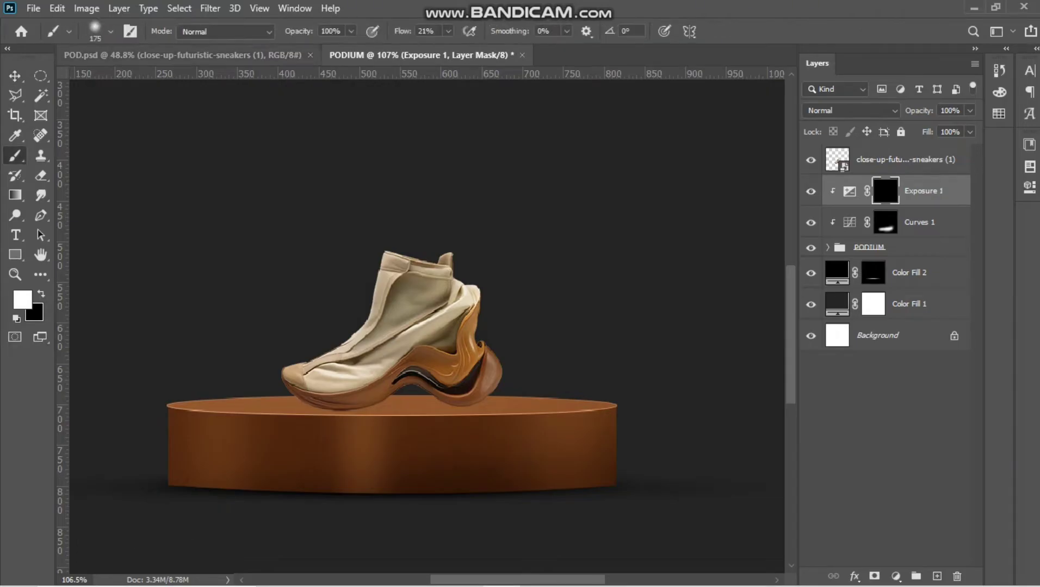
key("shift+2")
key("shift+4")
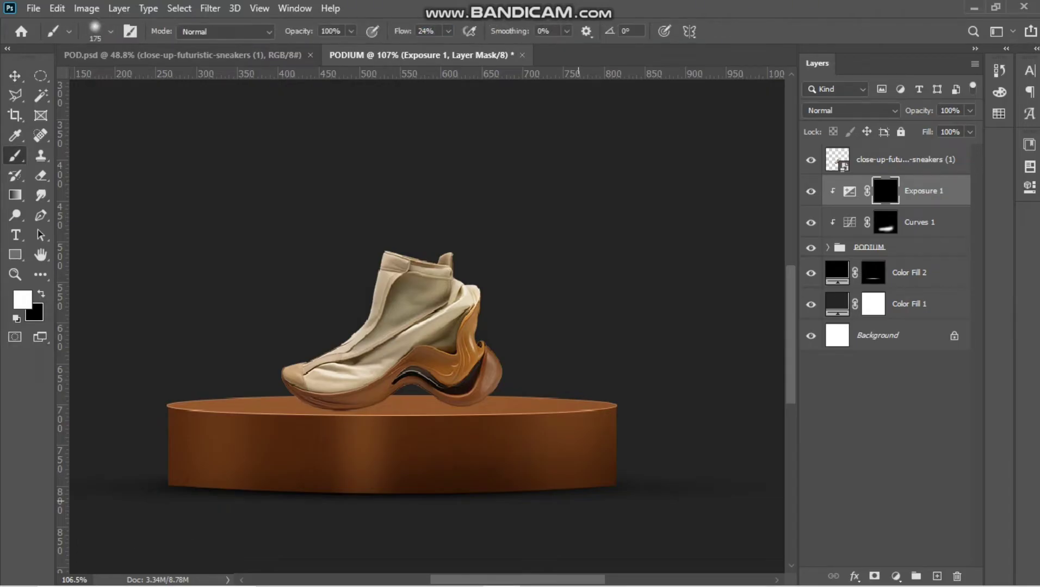
key("bracketleft")
key("bracketleft")
key("bracketleft")
key("bracketleft")
left_click_drag(609, 487, 590, 488)
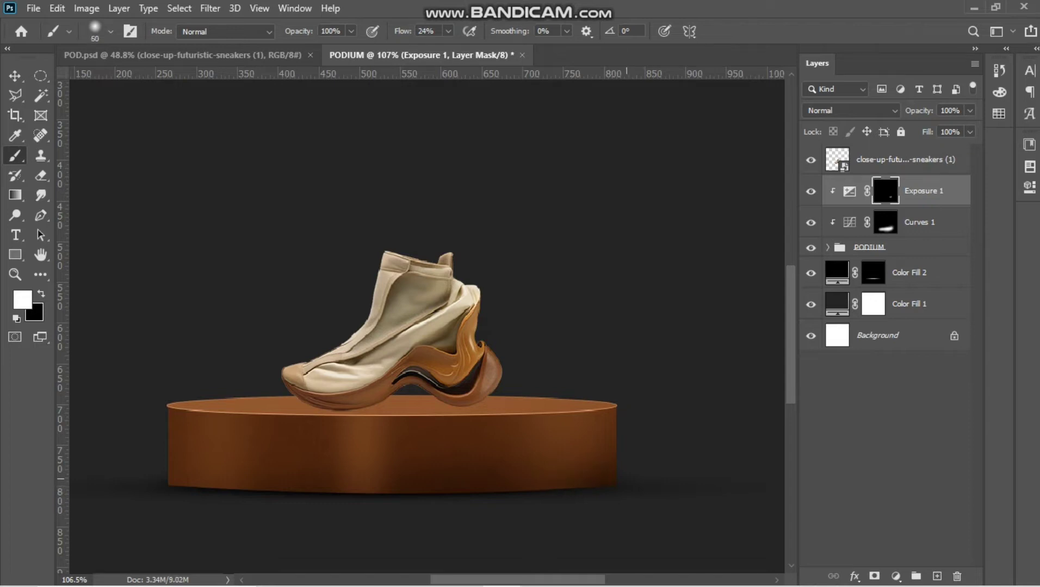
Lower the brush flow to 18% and darken the podium's bottom edge toward its lower left corner on the Exposure 1 mask
key("shift+1")
key("shift+8")
key("bracketleft")
left_click_drag(234, 511, 174, 503)
Flatten the brush tip, strengthen the contact shadow beneath the podium on Color Fill 2's mask, and lower the brush to 40% opacity and 3% flow
scroll(663, 429, "up", 4)
left_click(873, 273)
left_click(110, 31)
mouse_move(66, 85)
left_mouse_down()
mouse_move(43, 64)
mouse_move(67, 85)
mouse_move(46, 84)
left_mouse_up()
scroll(590, 496, "up", 3)
key("shift+3")
key("shift+7")
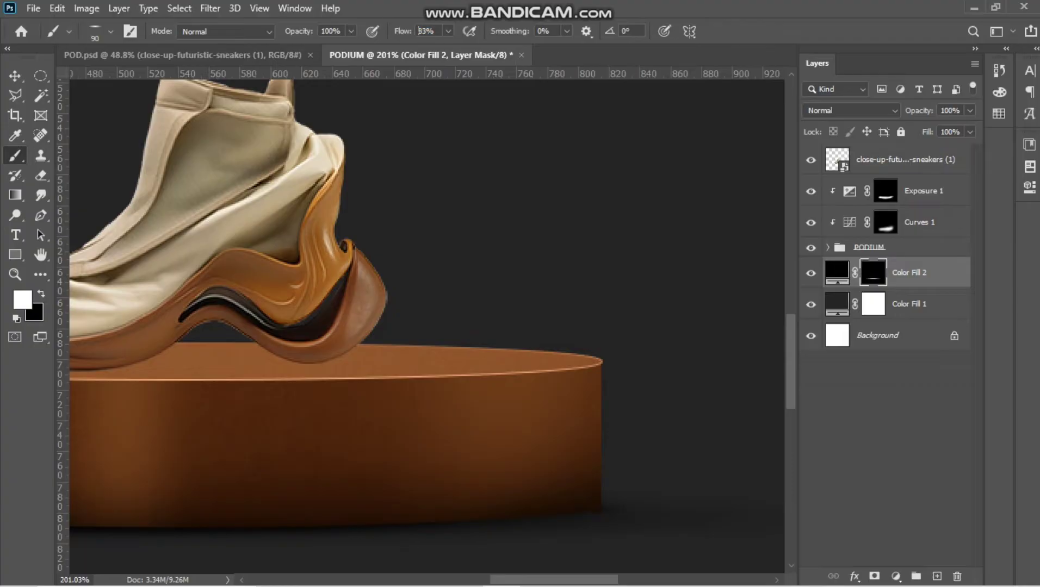
scroll(538, 511, "down", 1)
left_click_drag(277, 500, 583, 460)
key("shift+0")
key("shift+3")
key("4")
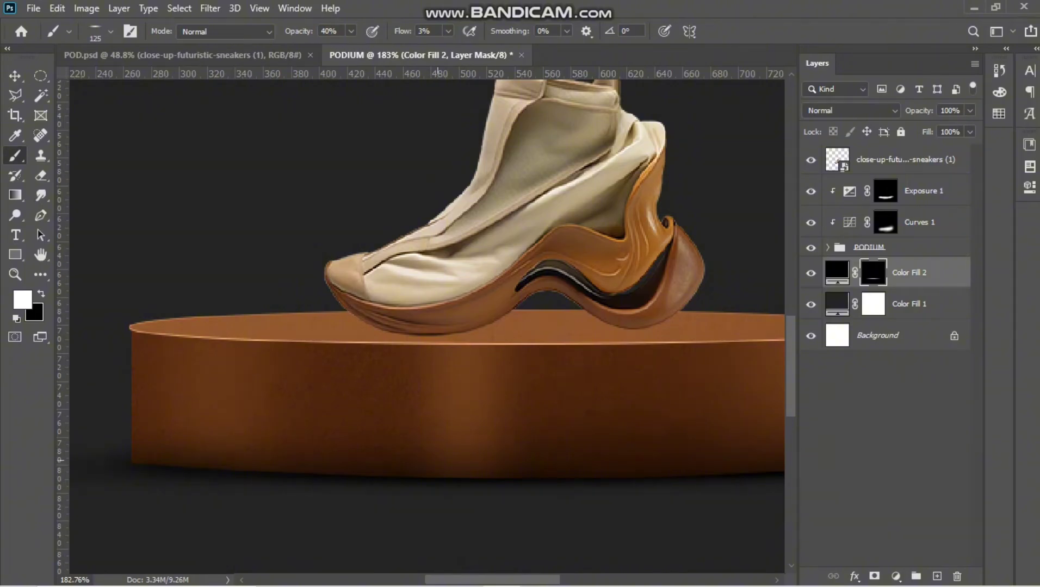
Darken the podium's lower front on Exposure 1's mask with the Soft Round brush at 89% opacity and 33% flow, undoing the first stroke
scroll(306, 461, "down", 5)
left_click(886, 191)
key("8")
key("9")
key("shift+3")
key("shift+3")
left_click_drag(234, 470, 294, 473)
key("ctrl+z")
left_click(110, 32)
left_click(136, 207)
key("bracketleft")
key("bracketleft")
key("bracketleft")
mouse_move(190, 484)
left_mouse_down()
mouse_move(326, 506)
mouse_move(514, 484)
left_mouse_up()
scroll(553, 494, "down", 3)
Set the opacity of the podium's central highlight, Rectangle 2, to 55% and collapse the PODIUM group
key("v")
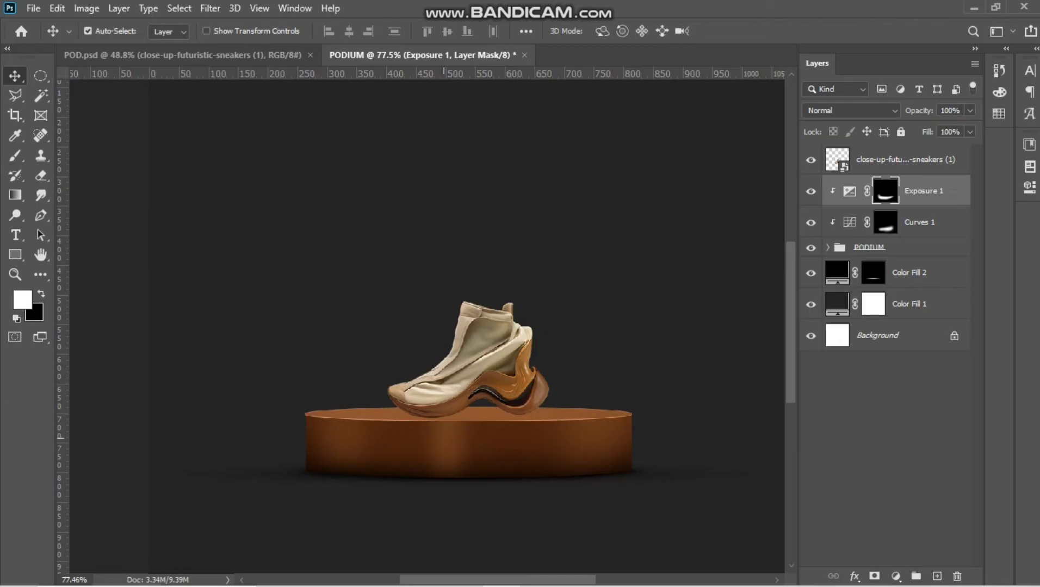
left_click(447, 447)
key("7")
key("5")
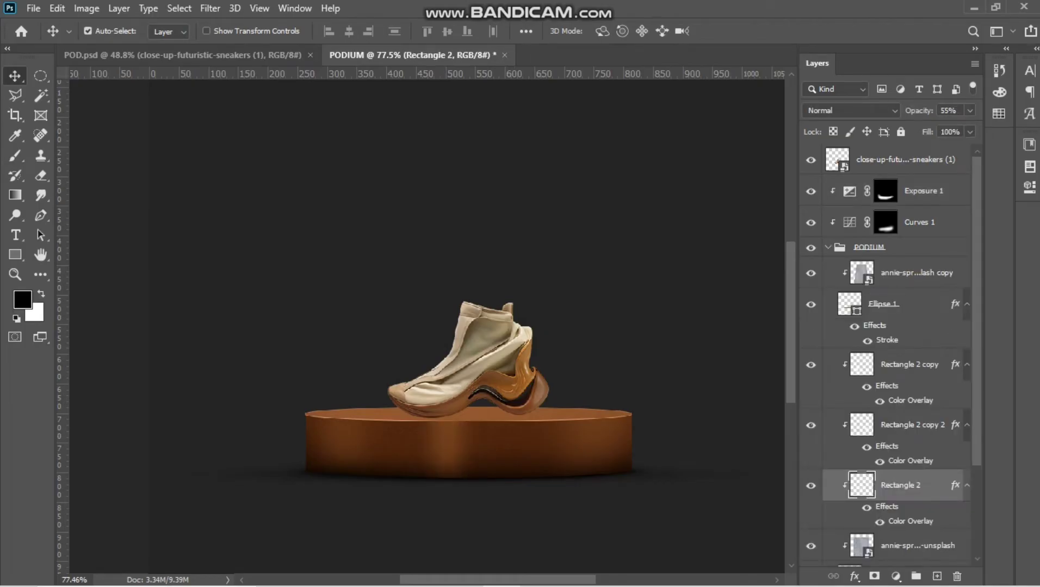
left_click(557, 418)
scroll(558, 434, "up", 4)
scroll(498, 305, "left", 2)
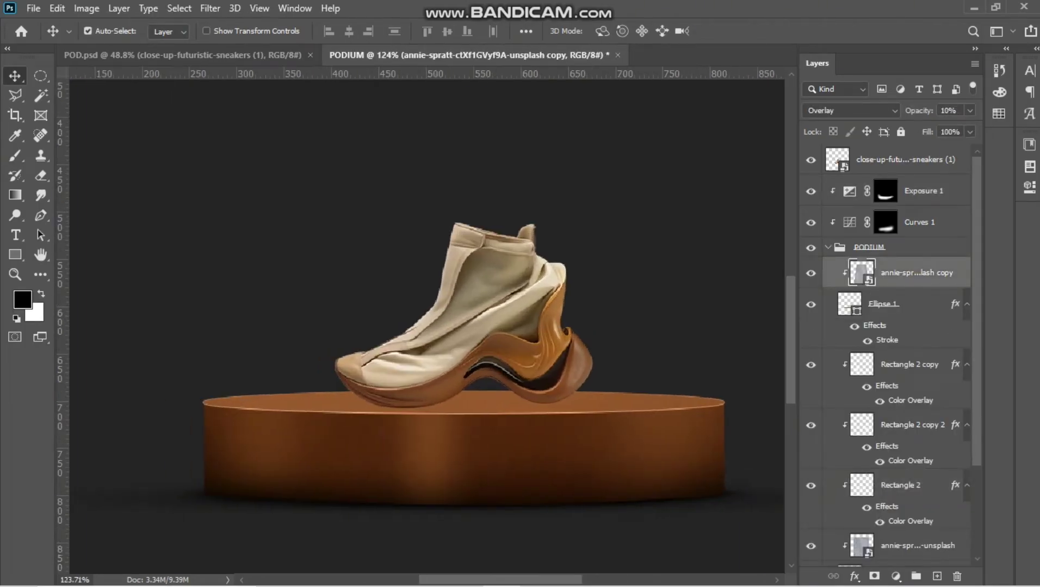
left_click(828, 248)
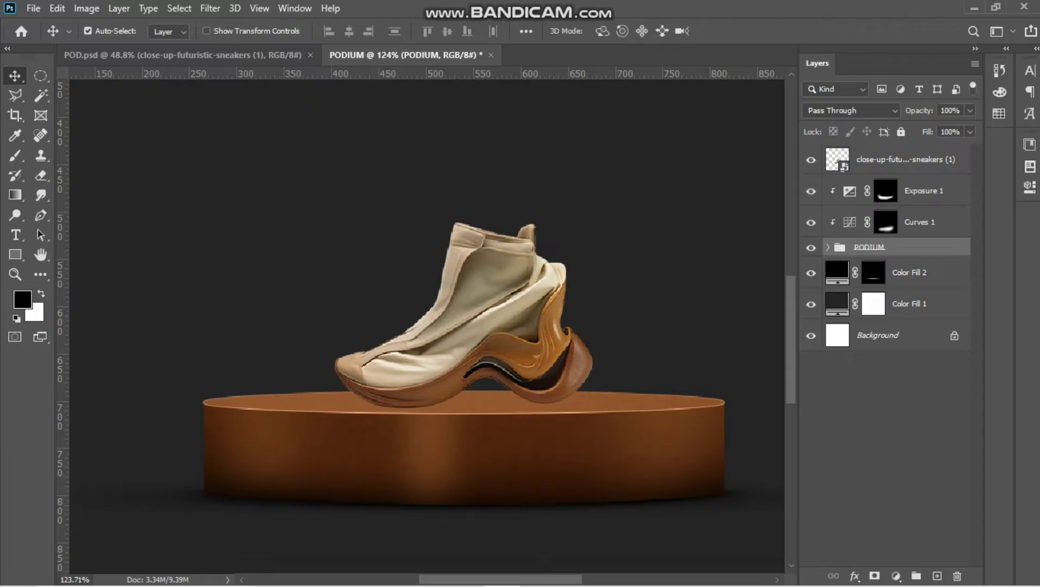
Paint a contact shadow under the sneaker's front sole on Exposure 1's mask with a flattened 175 px brush at 100% opacity and flow
left_click(885, 191)
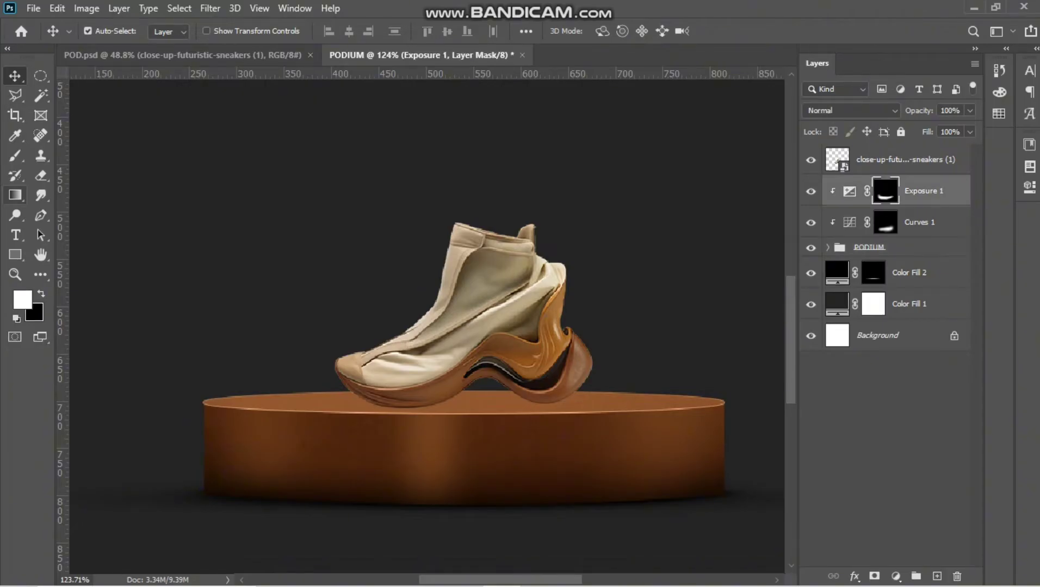
left_click(15, 156)
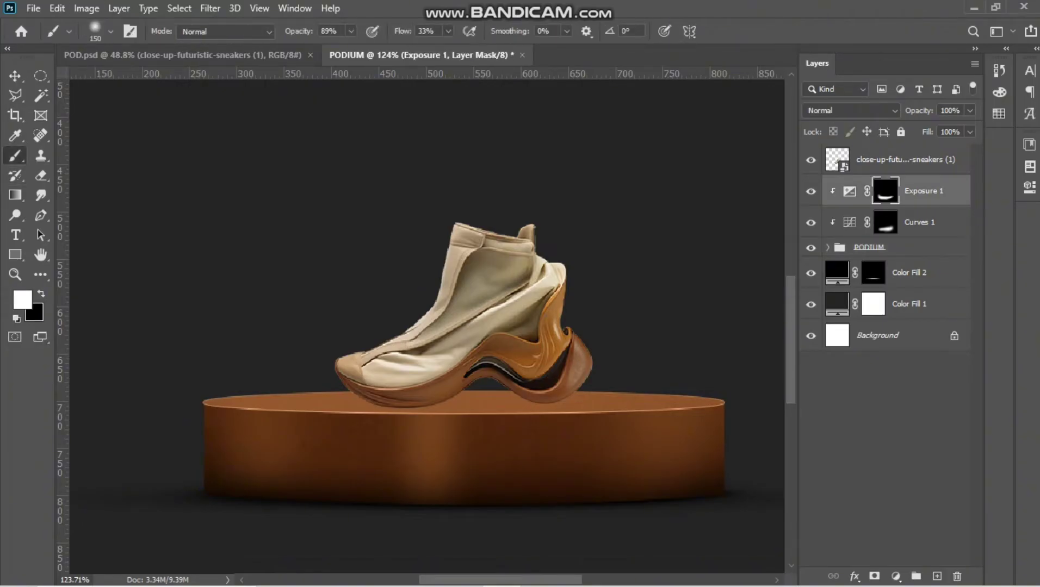
left_click(110, 31)
left_click_drag(46, 83, 47, 85)
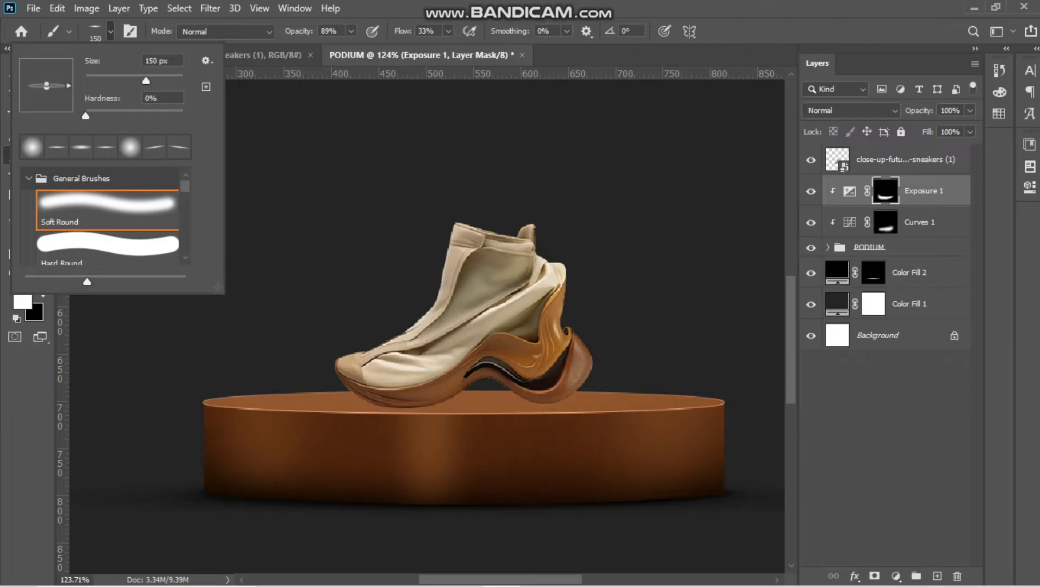
left_click(110, 31)
scroll(464, 406, "up", 3)
left_click(384, 404)
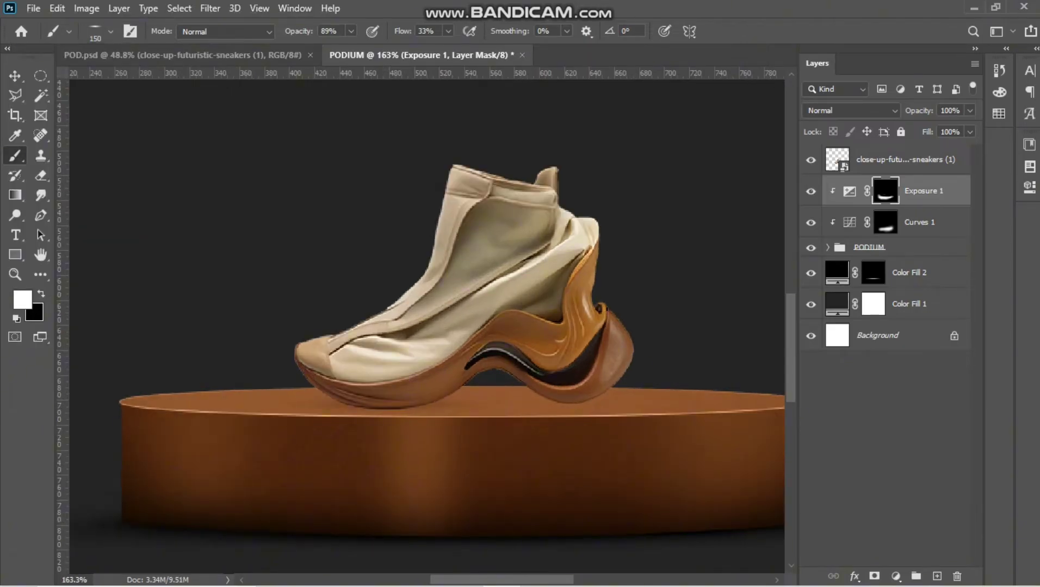
key("shift+0")
key("0")
left_click_drag(378, 403, 384, 405)
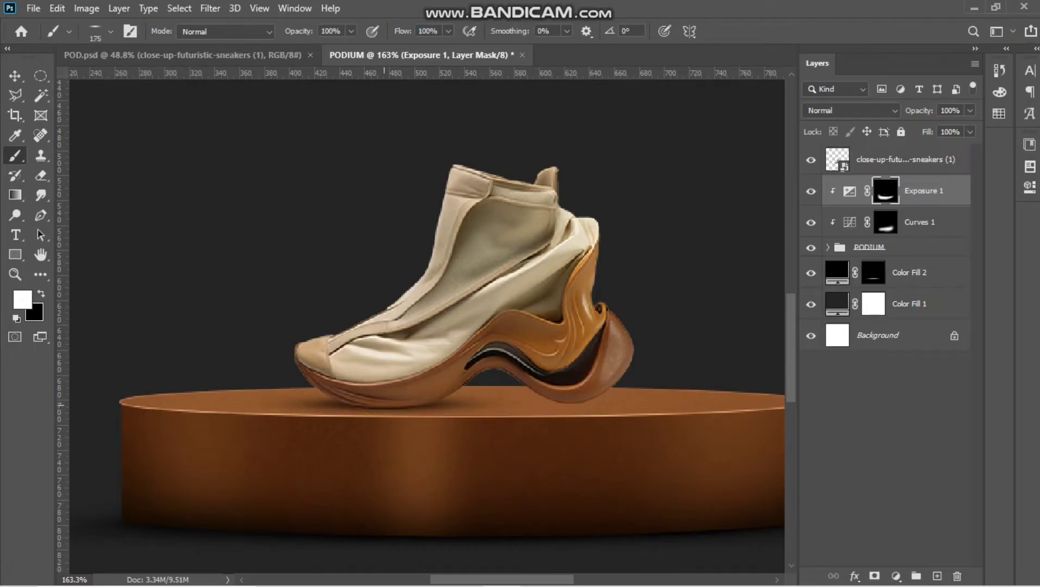
Add a matching contact shadow under the sneaker's heel, replacing the 150 px dab with a 175 px one
left_click(574, 400)
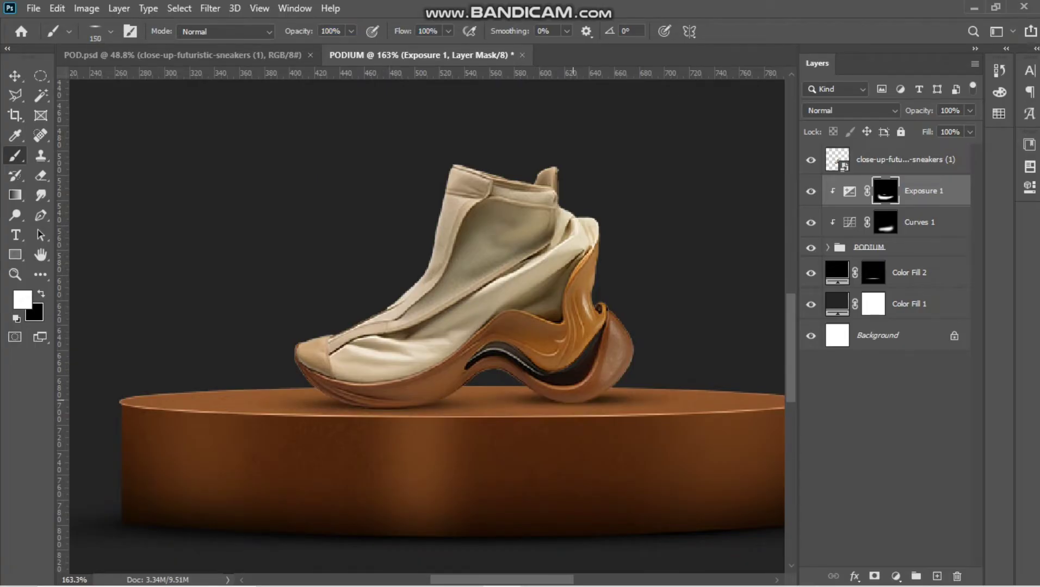
key("ctrl+z")
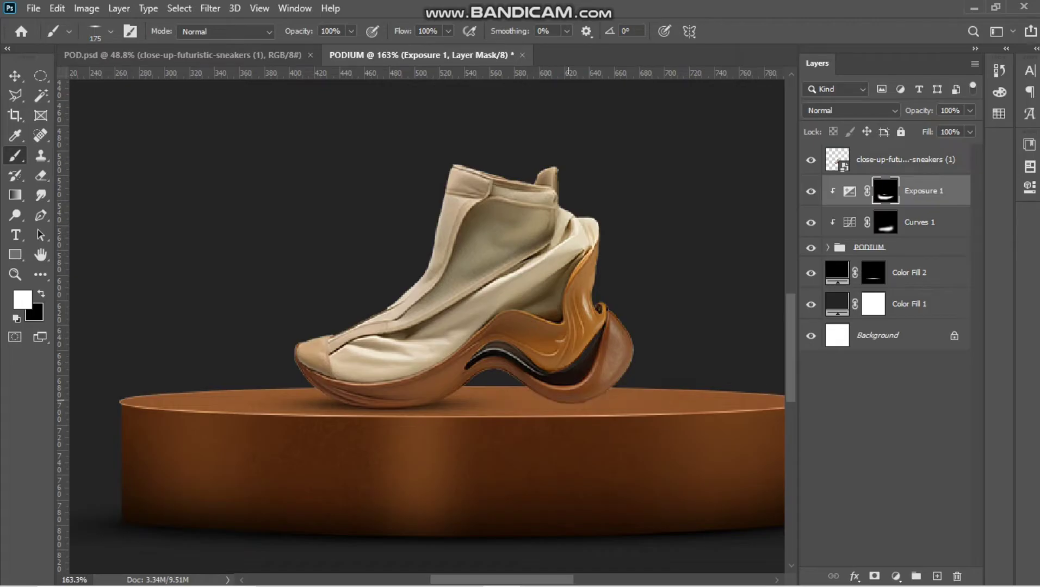
left_click(570, 401)
key("ctrl+z")
key("ctrl+shift+z")
Set the brush to 32% flow and 200 px over the podium top beneath the sneaker, and review the whole composition
key("shift+9")
key("shift+3")
left_click_drag(361, 31, 354, 31)
key("bracketright")
key("bracketright")
key("bracketright")
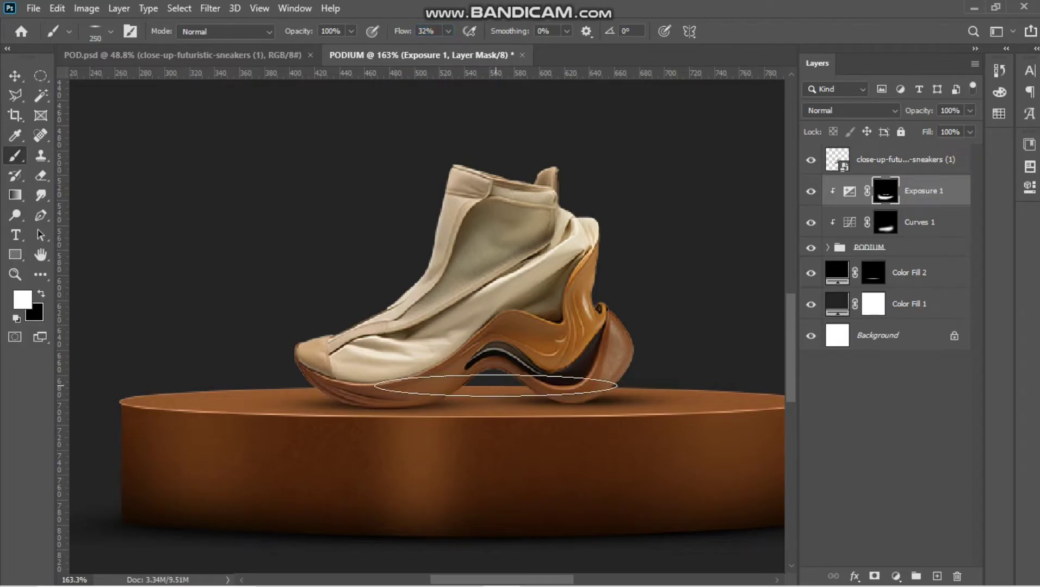
key("bracketleft")
key("bracketleft")
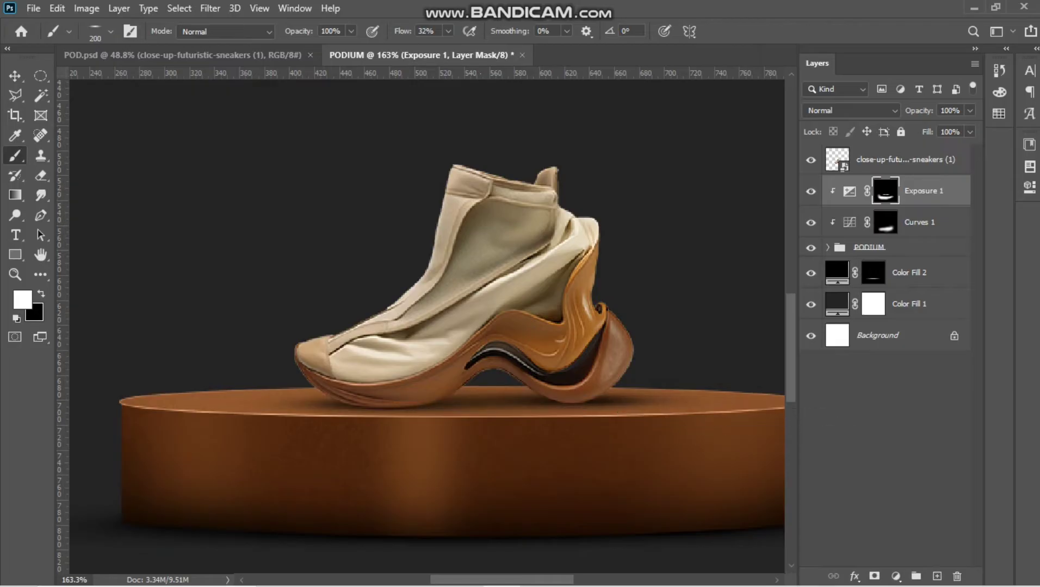
scroll(480, 402, "down", 5)
scroll(538, 471, "right", 2)
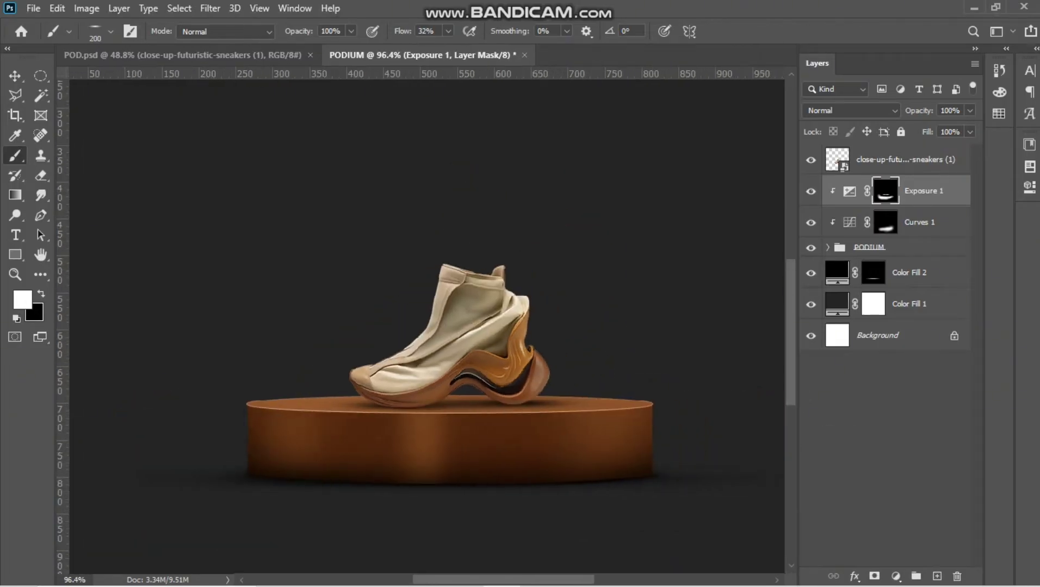
Select the background's Color Fill 1 layer and try dark red 2a0606 as its fill color
left_click(15, 76)
scroll(598, 377, "down", 3)
scroll(597, 377, "down", 5)
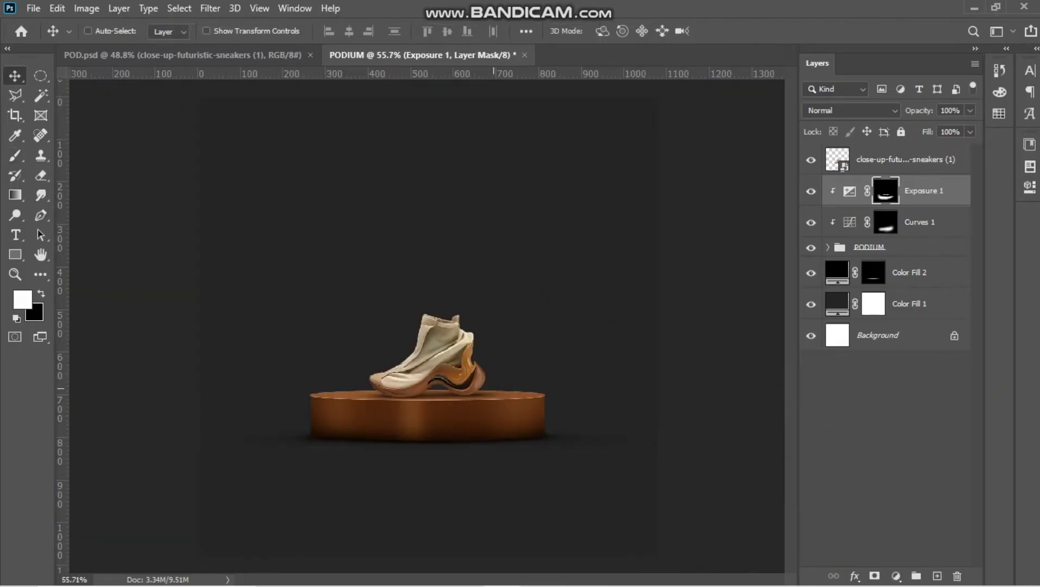
scroll(581, 377, "up", 3)
left_click(581, 377)
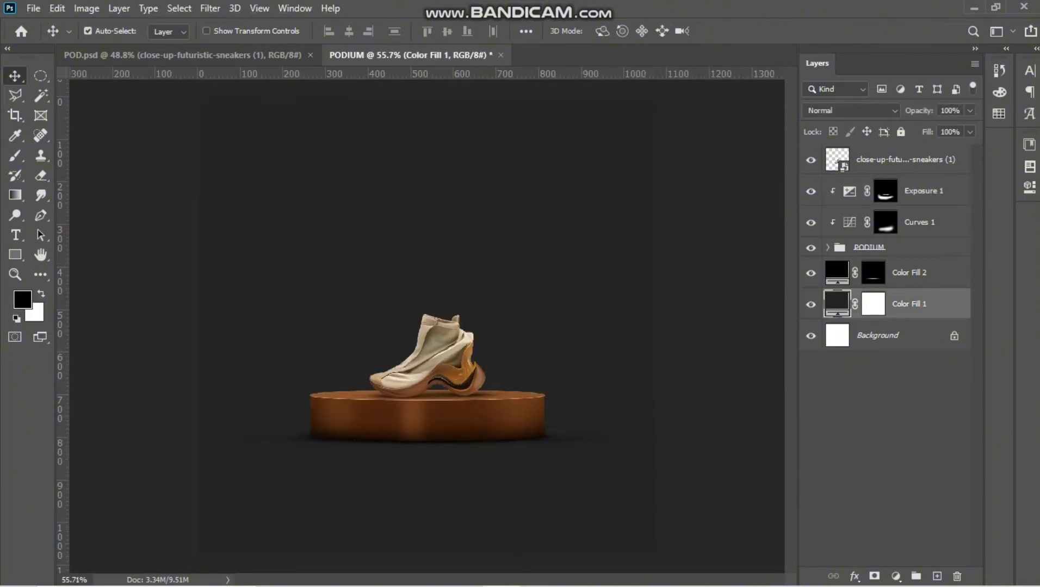
scroll(466, 396, "up", 1)
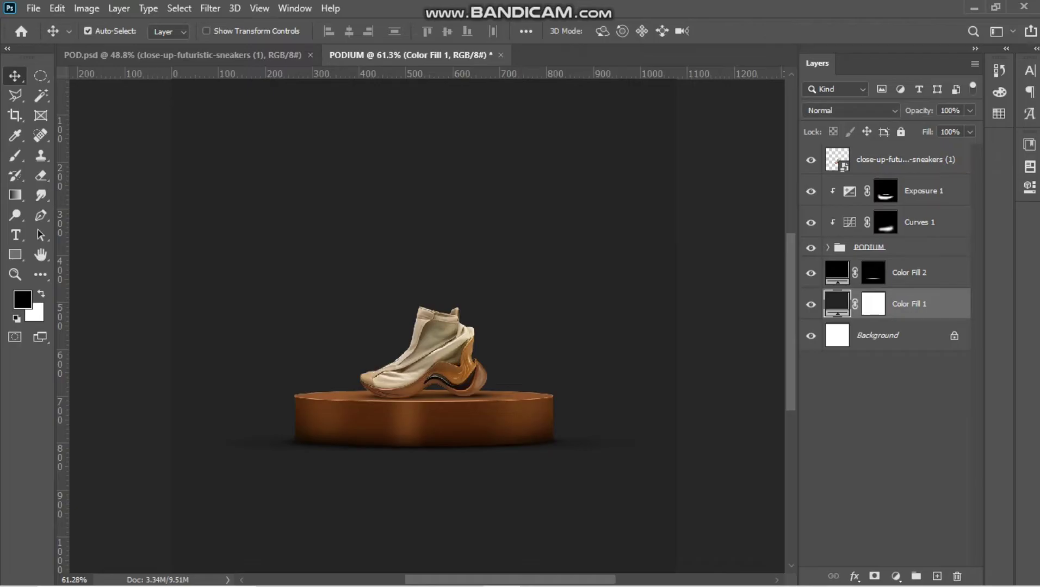
double_click(836, 304)
type("280303")
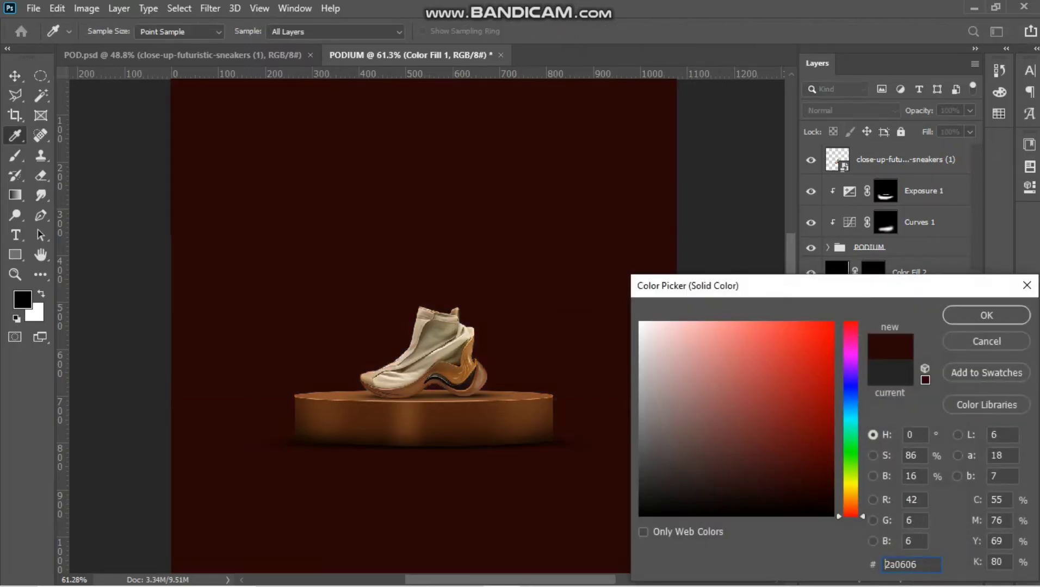
Try olive 626513 for Color Fill 1, and settle on a dark muted brown background
left_click_drag(817, 486, 806, 478)
mouse_move(851, 506)
left_mouse_down()
mouse_move(813, 474)
mouse_move(798, 439)
left_mouse_up()
key("ctrl+a")
type("626513")
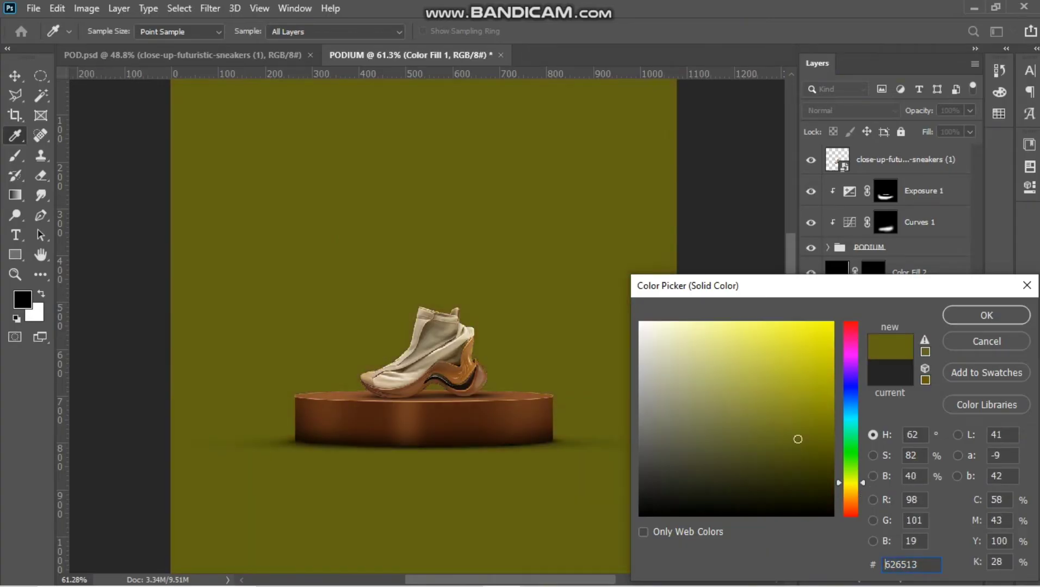
left_click_drag(851, 484, 851, 499)
left_click_drag(795, 440, 714, 468)
left_click(986, 315)
scroll(428, 326, "down", 3)
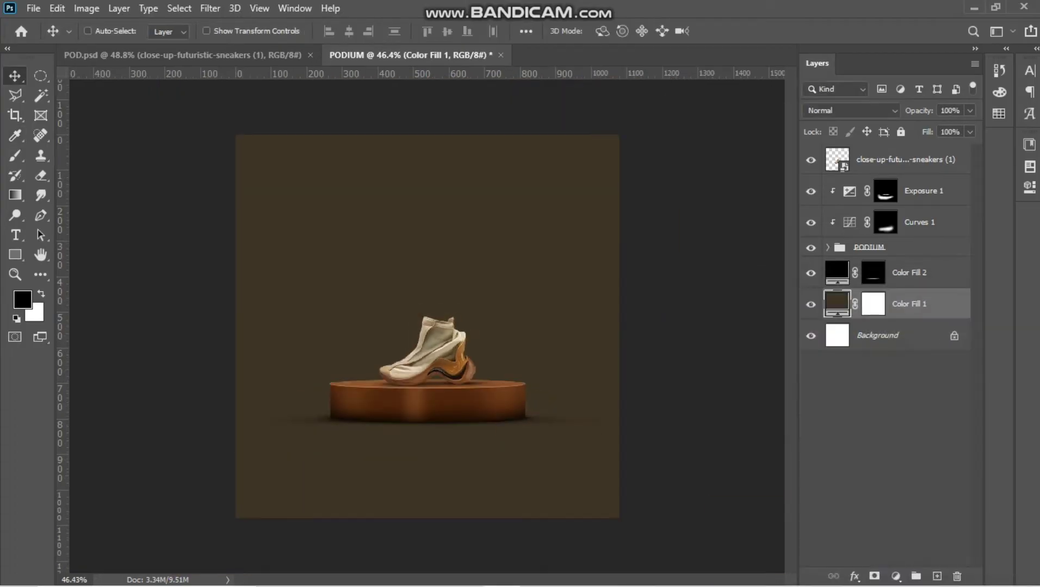
Duplicate Color Fill 1, and enlarge the sneaker, podium and shadow layers together, placing them slightly lower on the canvas
key("ctrl+j")
left_click(906, 160)
left_click(910, 273, "shift")
key("ctrl+t")
left_click_drag(619, 179, 649, 150)
left_click_drag(470, 310, 470, 327)
left_click_drag(649, 168, 696, 124)
key("Return")
Set Color Fill 1 copy to light tan ccac82 and invert its layer mask to hide it
scroll(427, 326, "up", 2)
double_click(837, 304)
left_click_drag(714, 469, 709, 360)
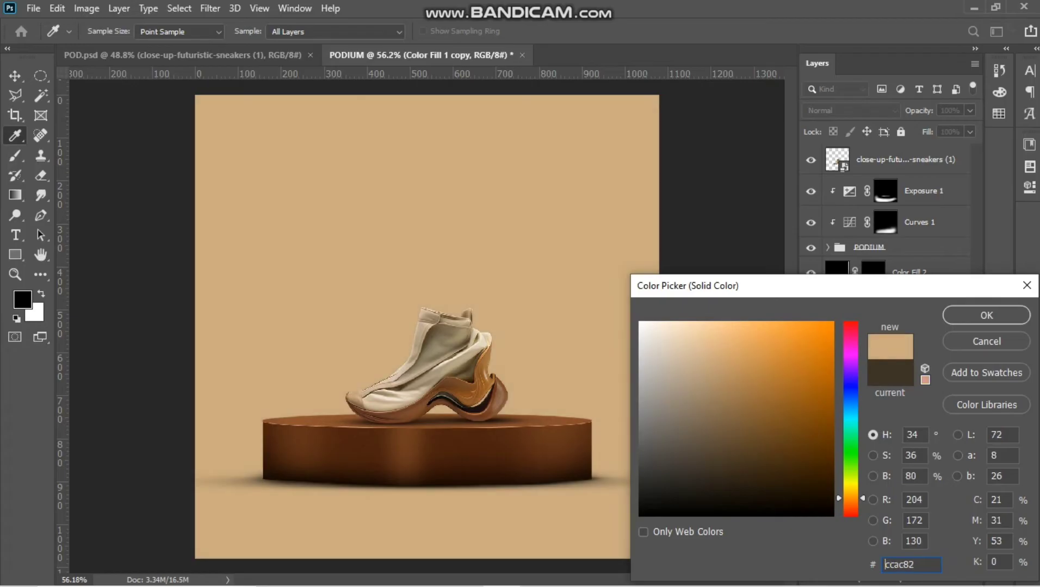
left_click(986, 316)
left_click(873, 304)
key("ctrl+i")
Enlarge the white brush to 1400 px over the background for Color Fill 1 copy's mask
key("b")
left_click(111, 31)
key("Return")
left_click(995, 7)
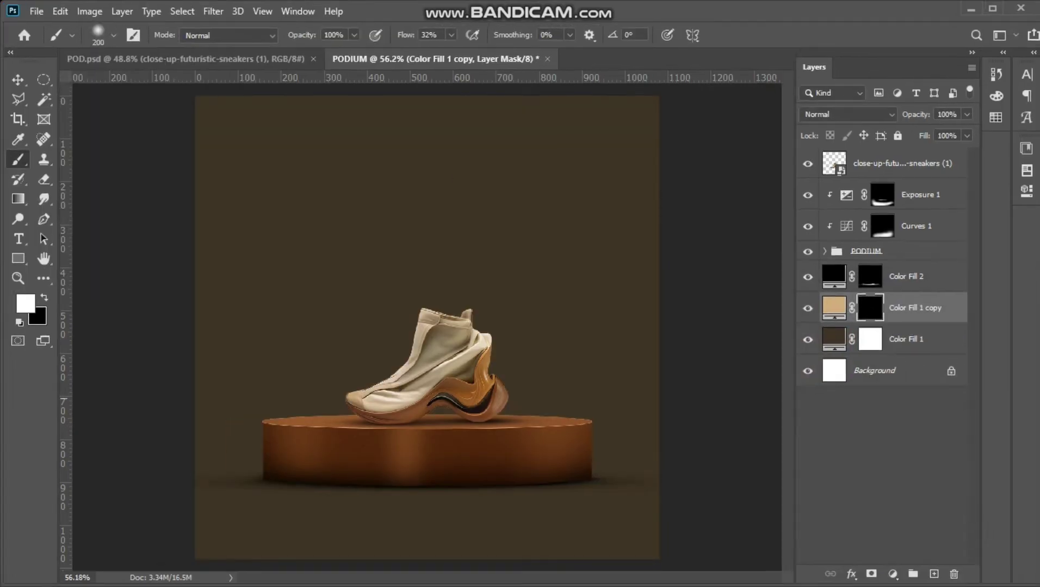
key("bracketright")
key("bracketright")
key("bracketright")
key("bracketright")
key("bracketright")
key("bracketright")
key("bracketright")
key("bracketright")
key("bracketright")
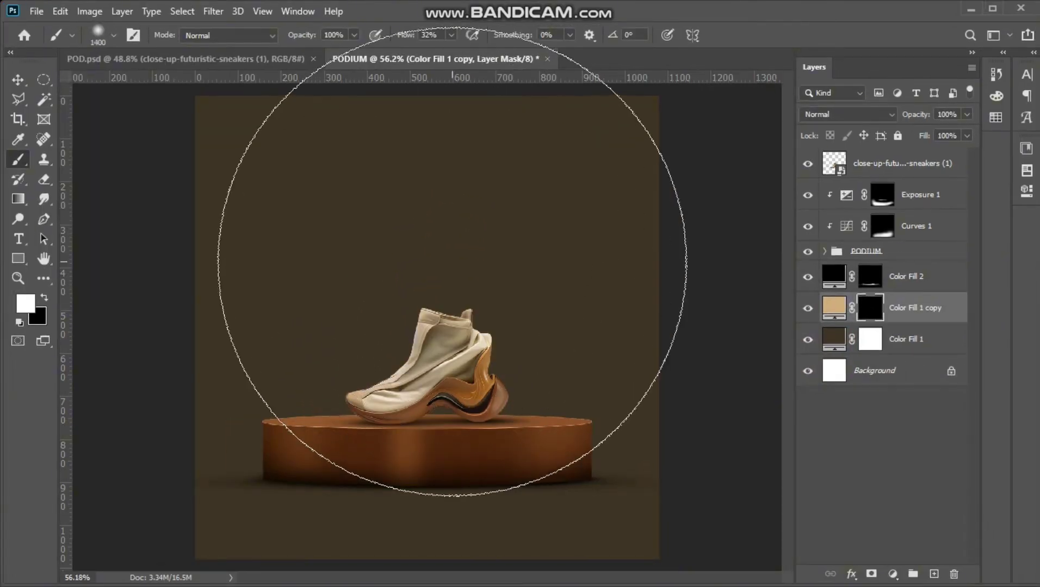
Paint a soft tan glow on the upper background behind the sneaker, replacing the 1500 px dab with a 1200 px one
scroll(442, 229, "down", 3)
left_click(436, 203)
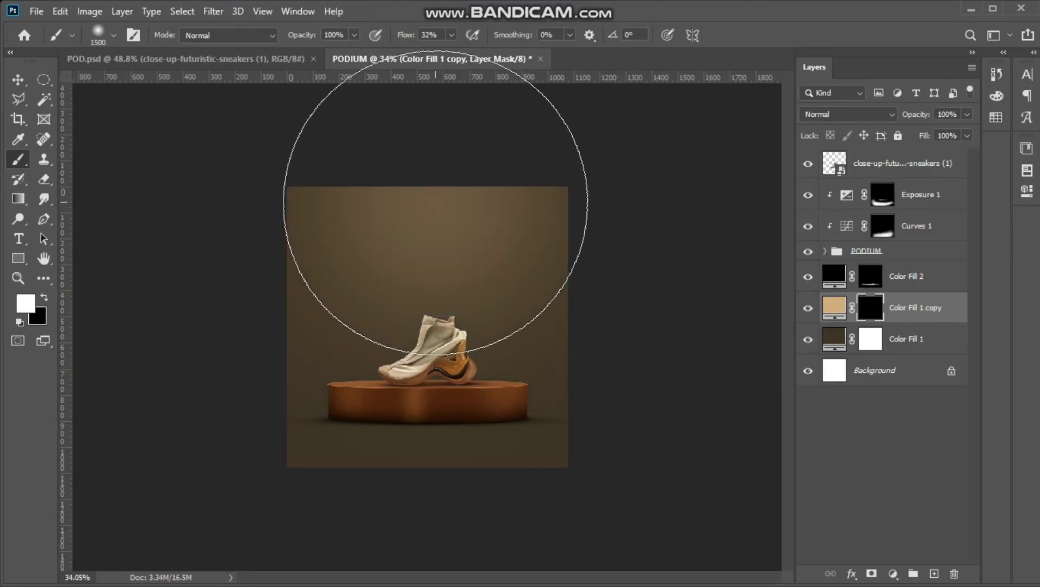
key("ctrl+z")
key("bracketleft")
key("bracketleft")
key("bracketleft")
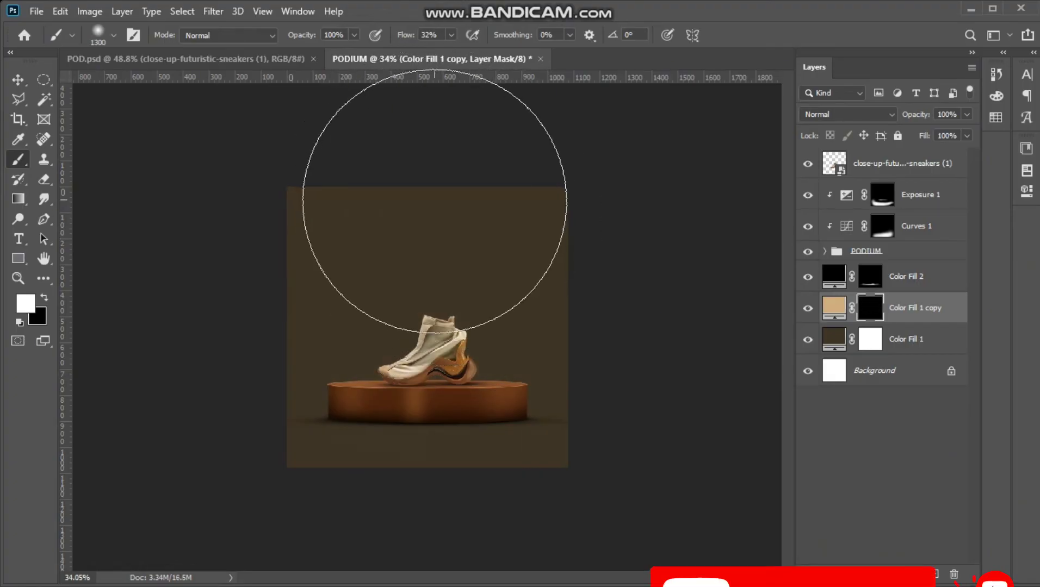
left_click(431, 205)
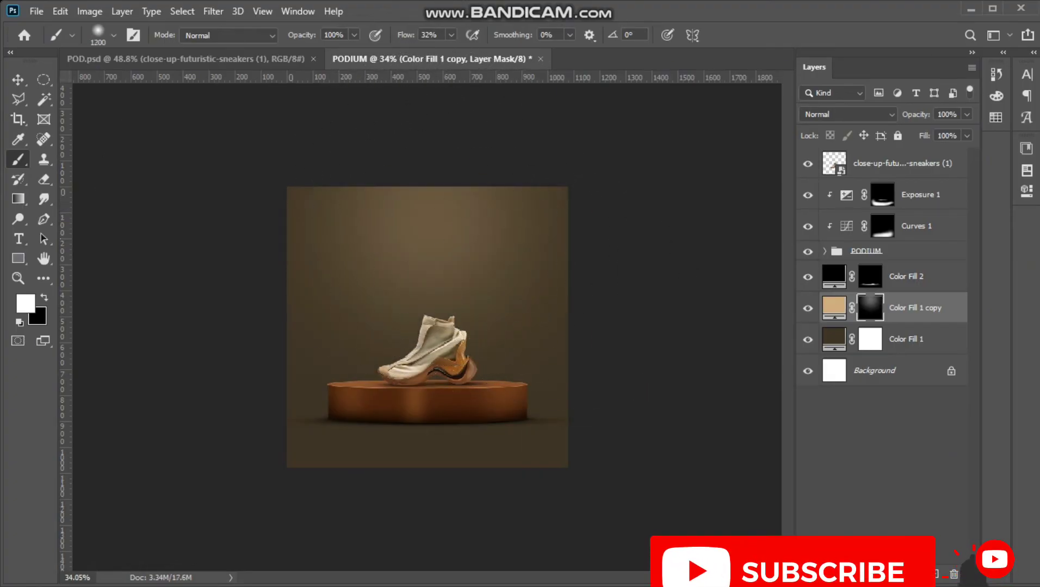
key("v")
scroll(428, 327, "up", 3)
key("ctrl+plus")
key("ctrl+plus")
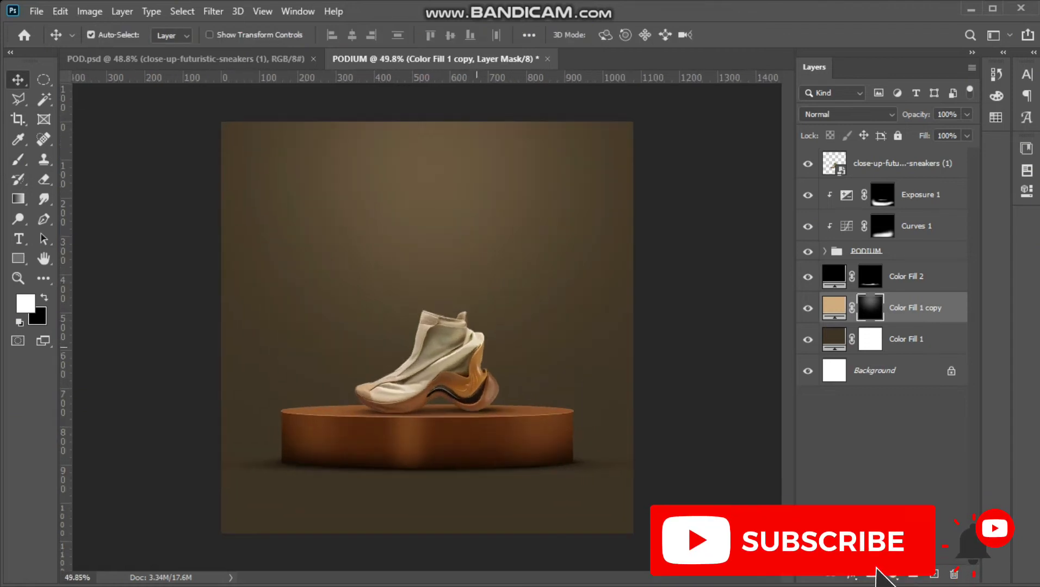
Add a new blank layer between Color Fill 2 and the PODIUM group
key("alt+bracketright")
left_click(877, 562)
left_click(877, 561)
key("ctrl+shift+alt+n")
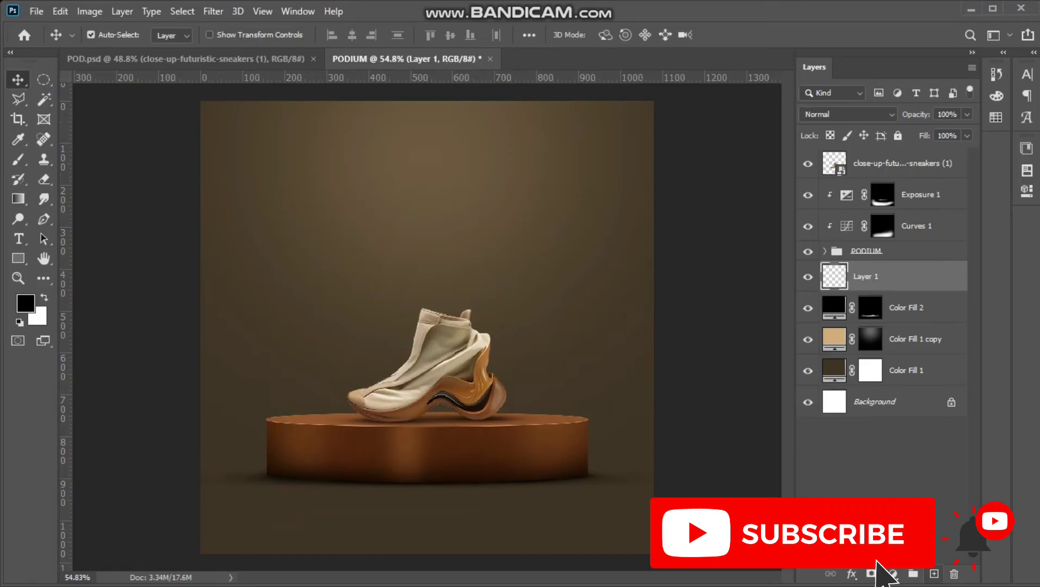
Fill the blank Layer 1 with 50% gray
key("alt+e")
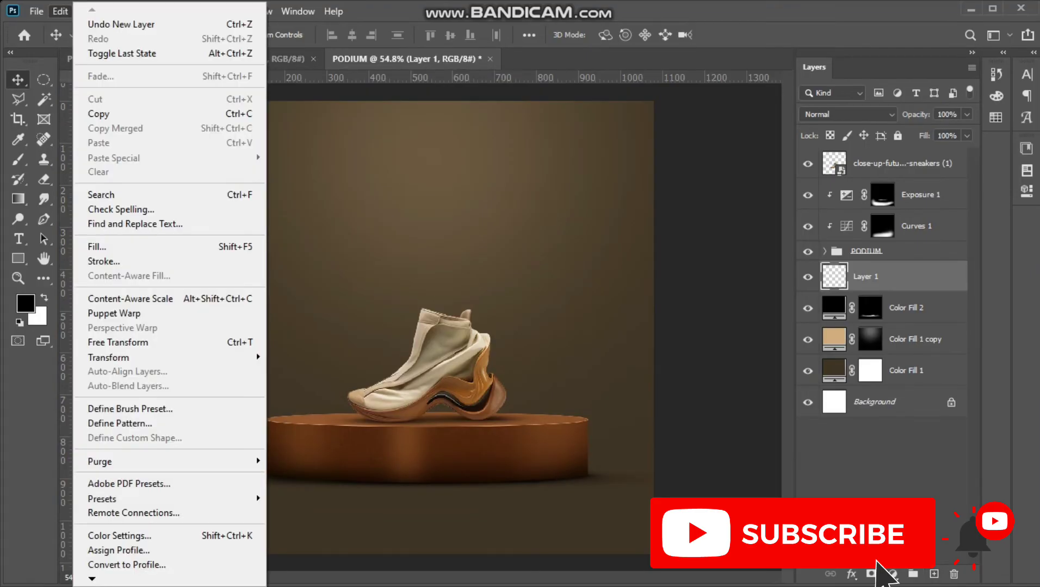
left_click(98, 247)
left_click(700, 242)
key("Down")
key("Down")
key("Down")
key("Down")
key("Down")
key("Down")
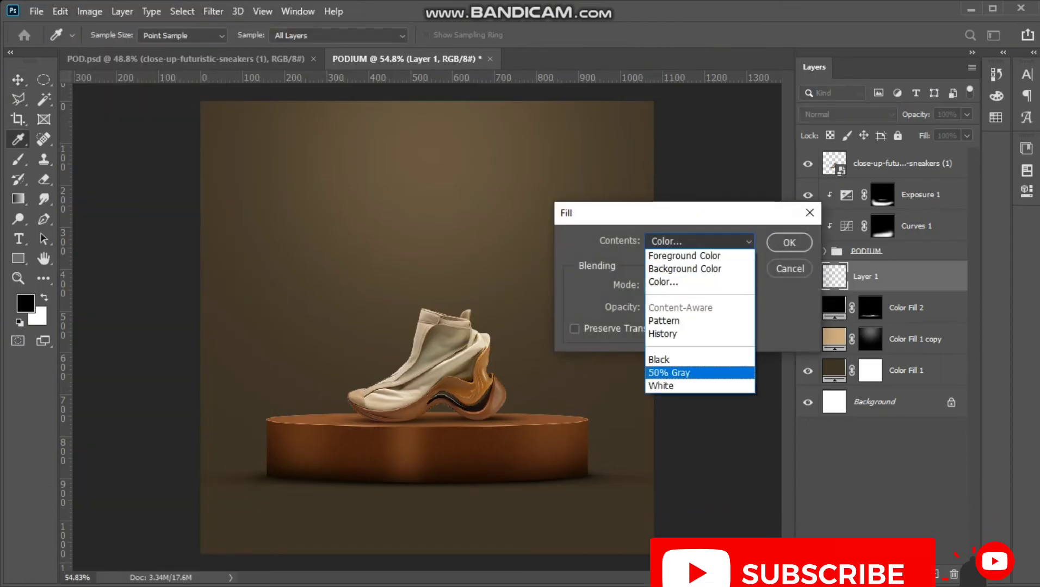
key("Return")
key("Return")
key("v")
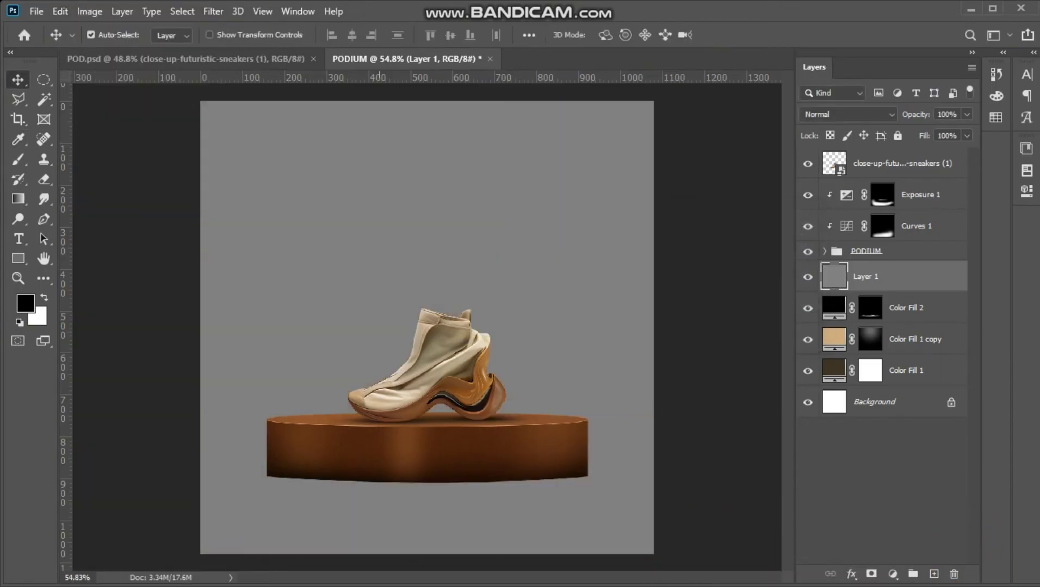
Add 8% uniform monochromatic noise to the gray layer
left_click(213, 12)
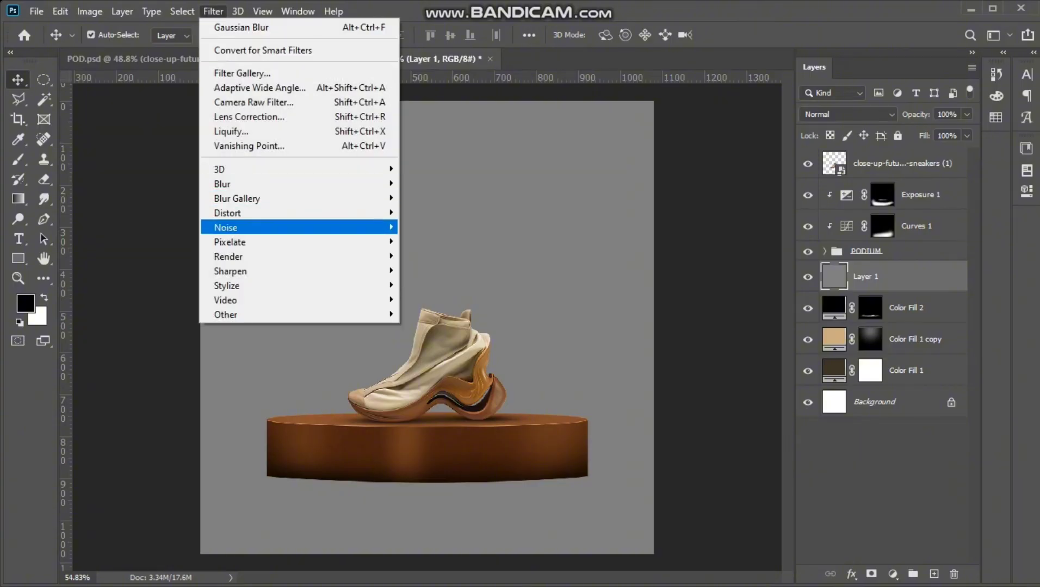
mouse_move(226, 228)
key("Return")
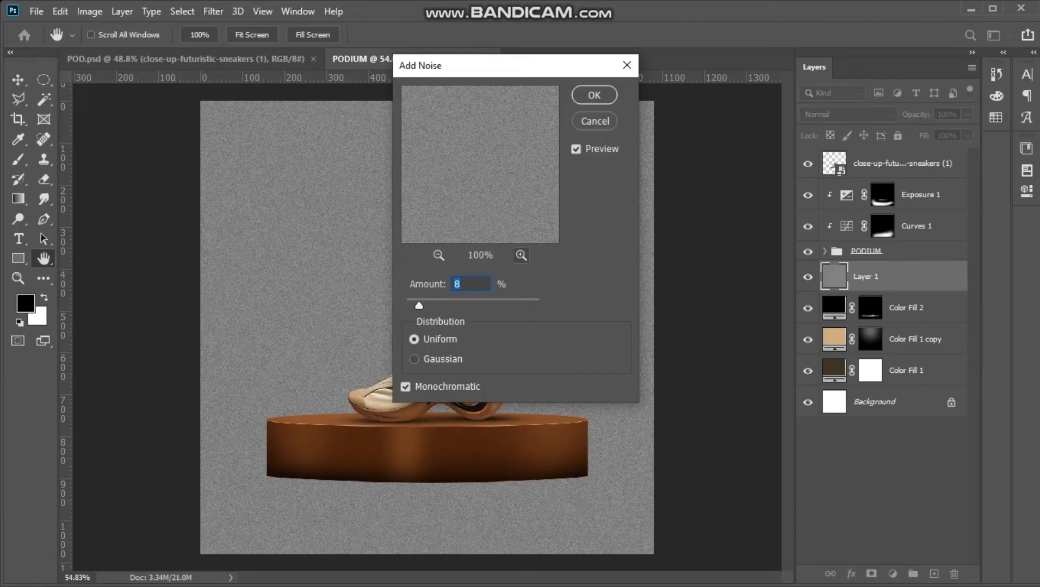
left_click(594, 95)
Blend the noise layer over the background in Overlay mode at 50% opacity
left_click(886, 114)
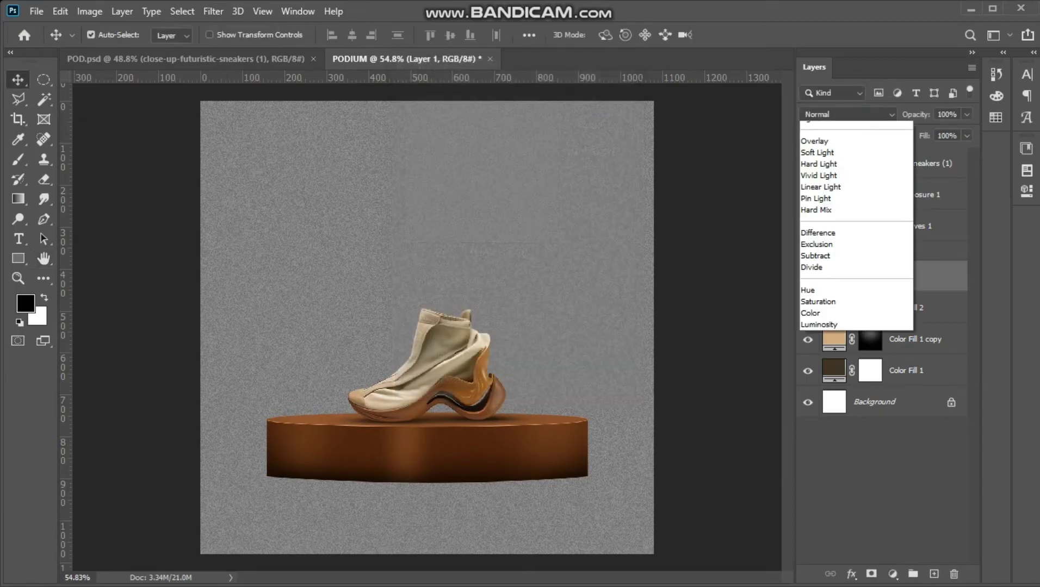
key("Down")
key("Down")
key("Down")
key("Down")
key("Return")
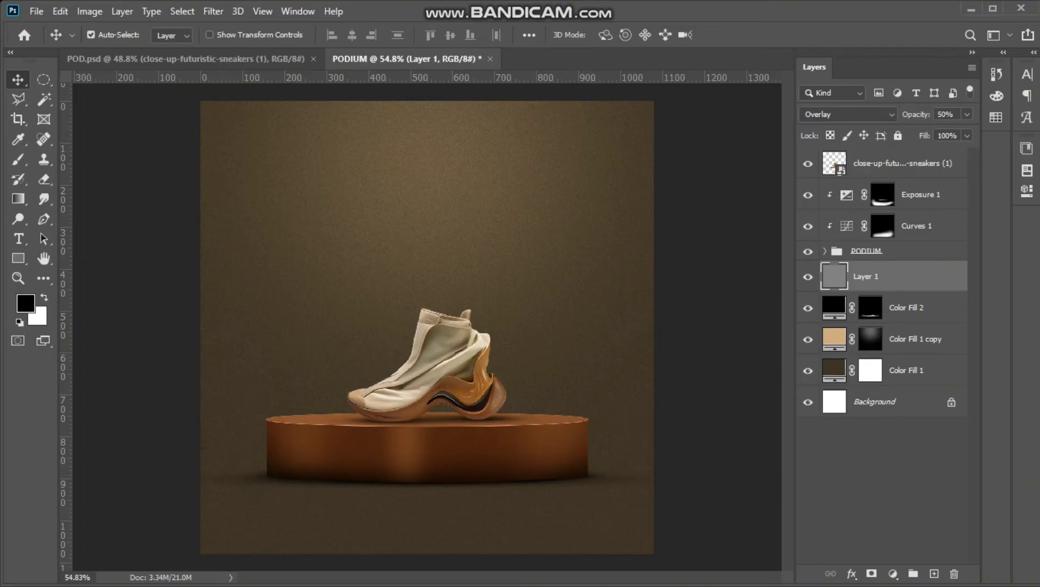
scroll(523, 344, "down", 2)
scroll(523, 344, "up", 2)
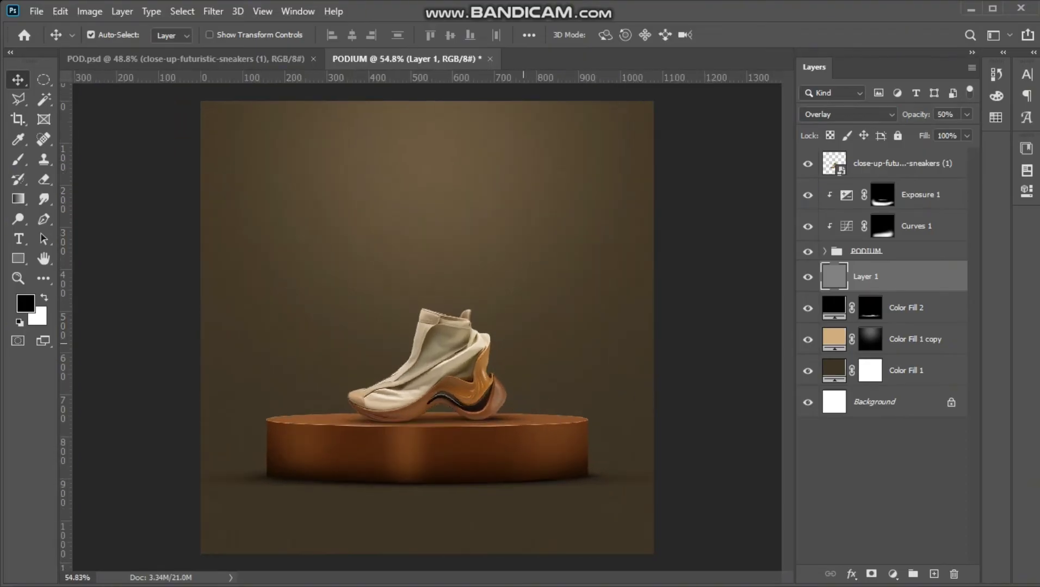
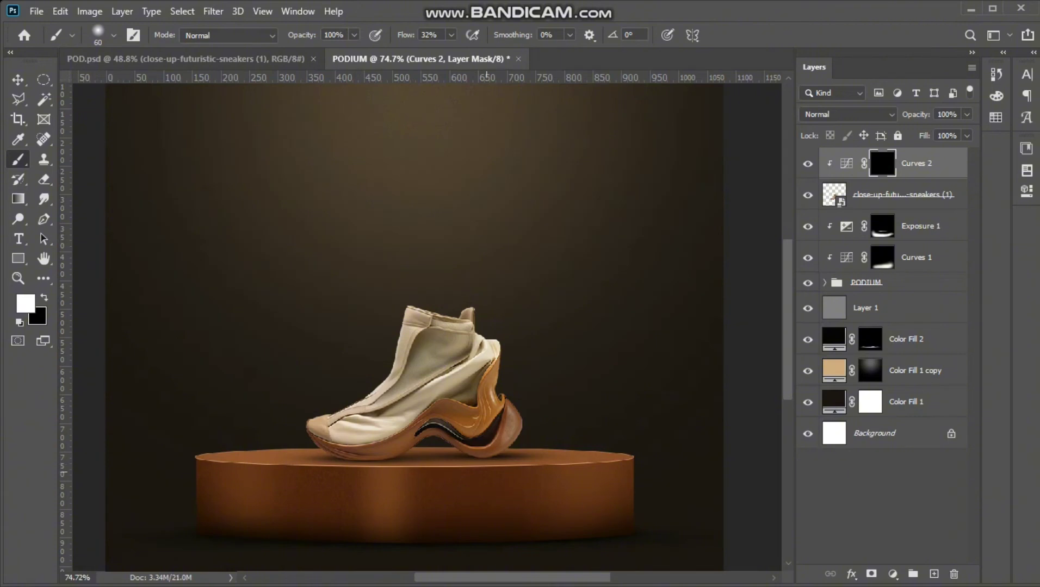
Paint white on Curves 2's mask to darken the sneaker's heel and lower sole, using 50 to 70 px brush sizes
scroll(485, 472, "up", 6)
left_click_drag(559, 379, 539, 506)
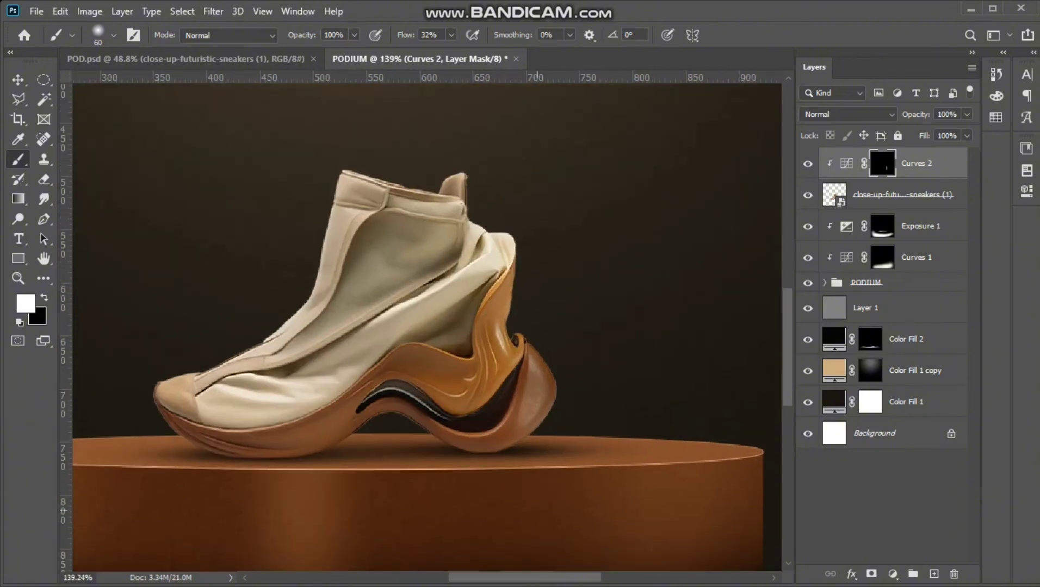
key("bracketleft")
key("bracketright")
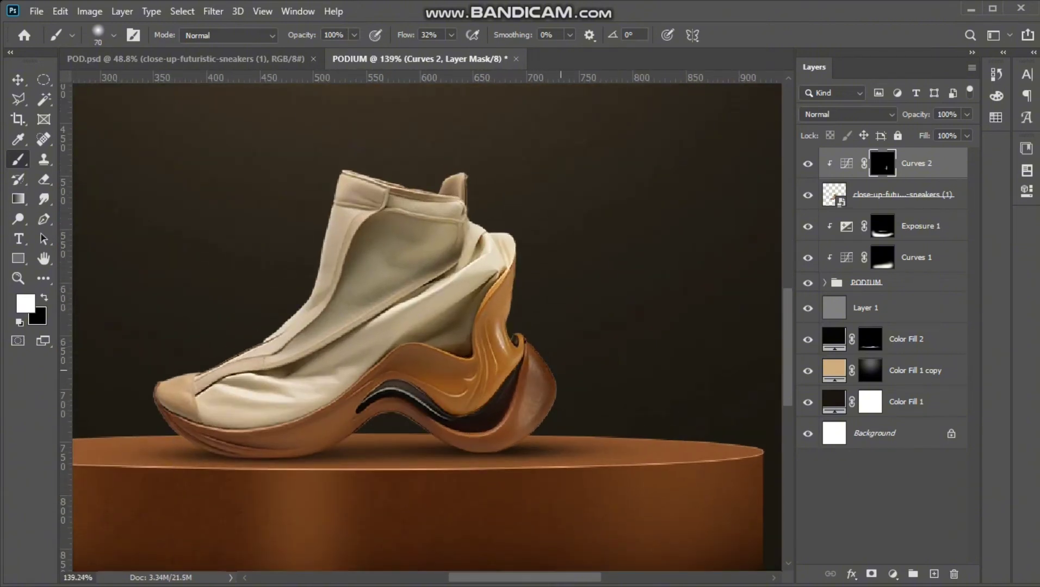
mouse_move(561, 371)
left_mouse_down()
mouse_move(516, 442)
mouse_move(503, 432)
mouse_move(465, 456)
mouse_move(421, 441)
mouse_move(351, 454)
left_mouse_up()
left_click_drag(415, 426, 275, 473)
key("bracketleft")
mouse_move(368, 429)
left_mouse_down()
mouse_move(274, 466)
mouse_move(138, 435)
mouse_move(293, 450)
mouse_move(420, 413)
left_mouse_up()
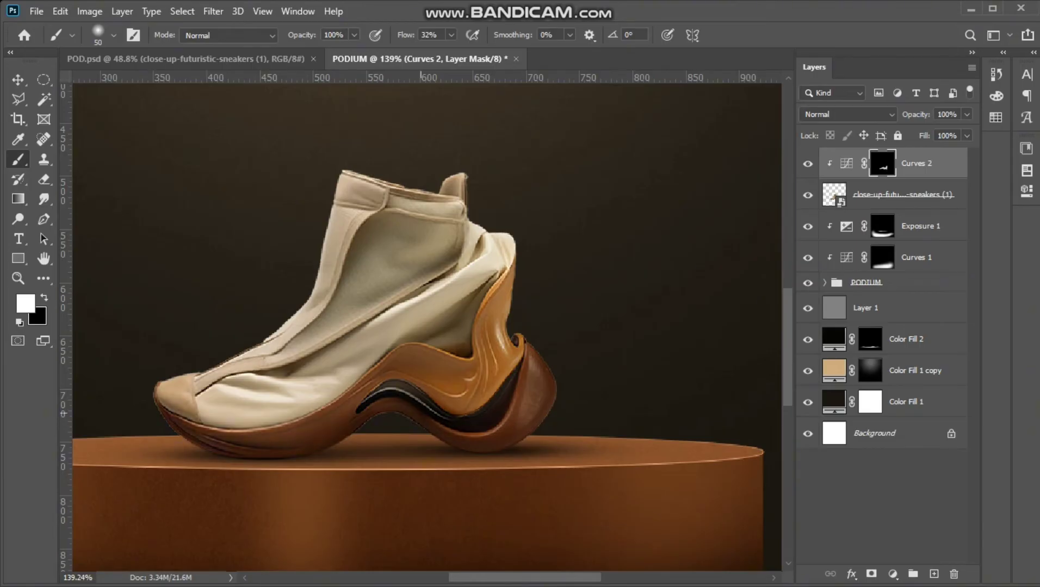
Deepen the shading from the sneaker's heel to its arch with a 60 px brush, and set the brush opacity to 23%
key("bracketright")
key("bracketright")
mouse_move(539, 362)
left_mouse_down()
mouse_move(533, 397)
mouse_move(381, 424)
left_mouse_up()
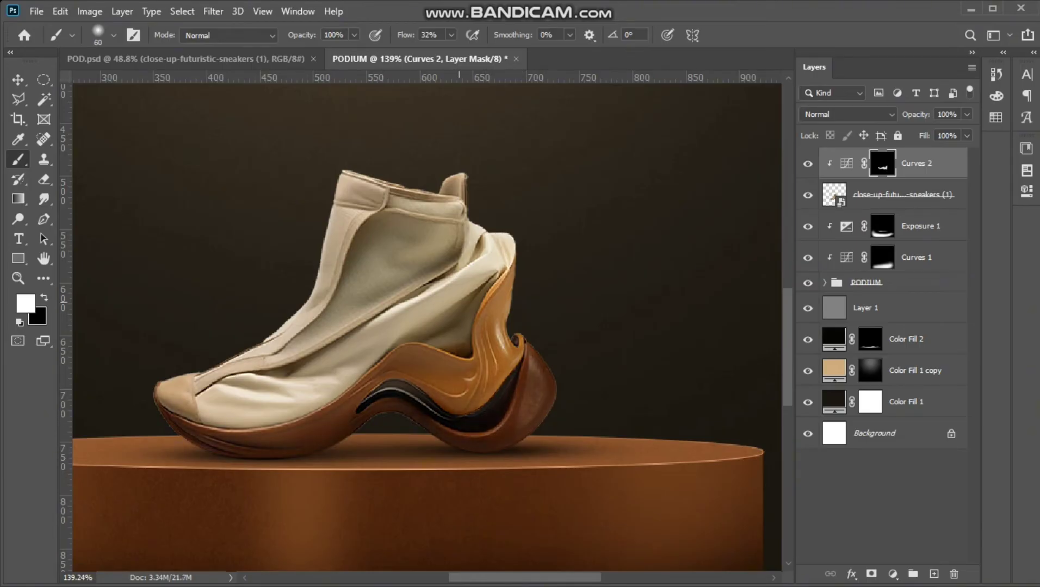
left_click_drag(493, 287, 451, 318)
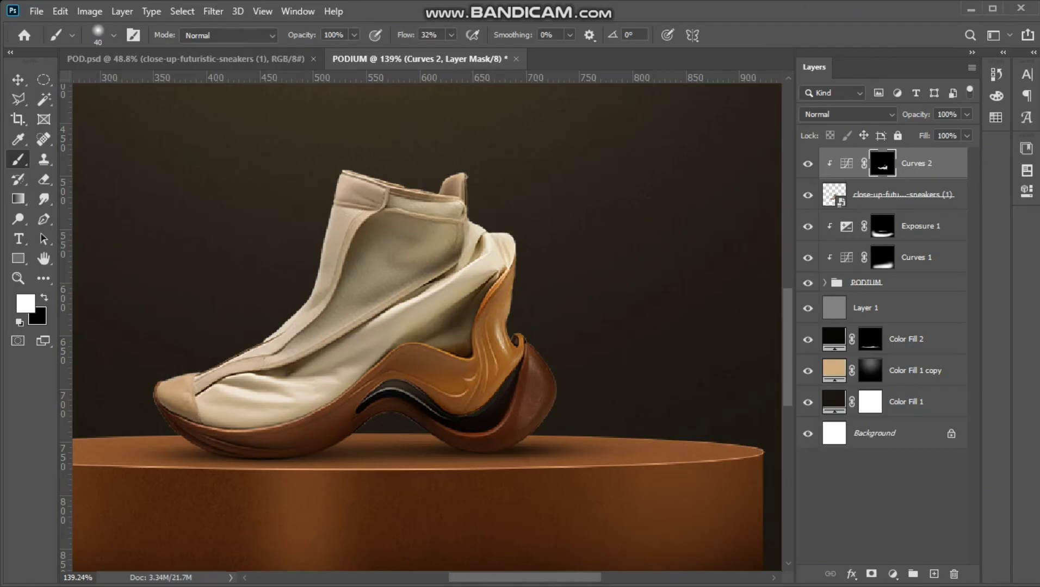
key("2")
key("3")
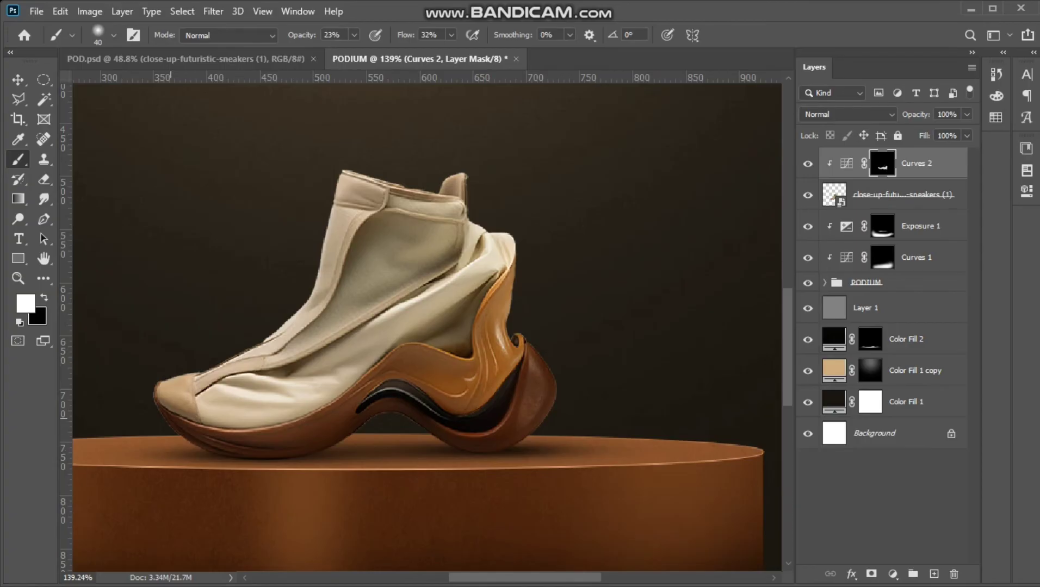
Select all layers above the Background and put them in one group
key("v")
scroll(489, 408, "down", 5)
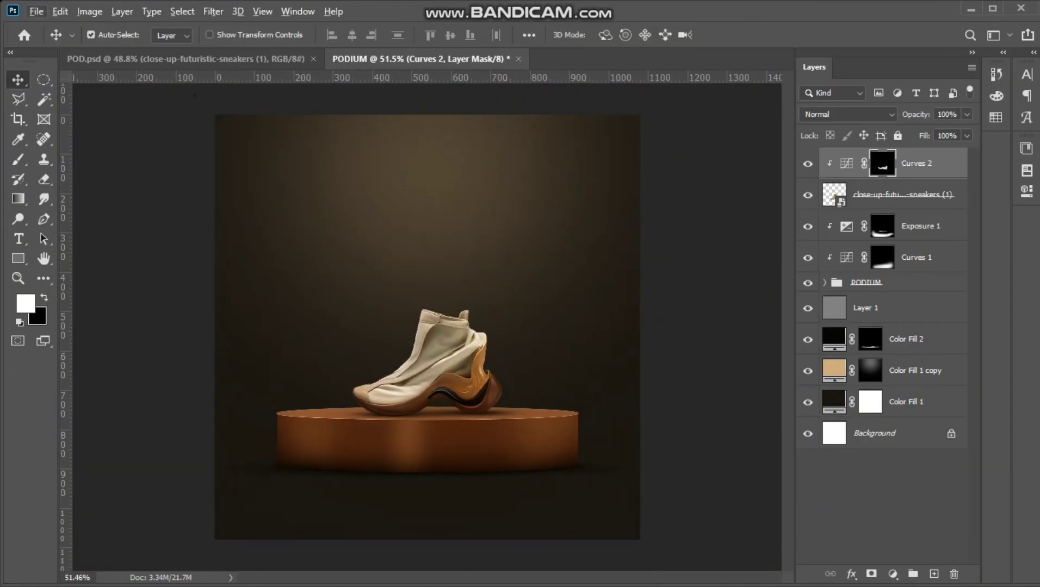
key("ctrl+alt+a")
key("ctrl+g")
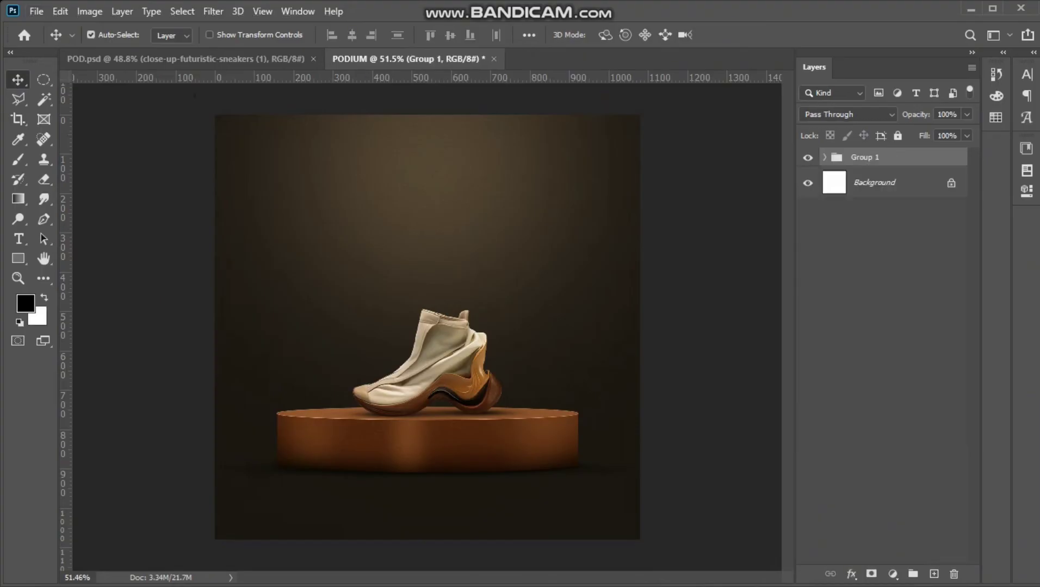
Add the text "New" above the sneaker and colour it a pale cream close to f6f7d1
key("t")
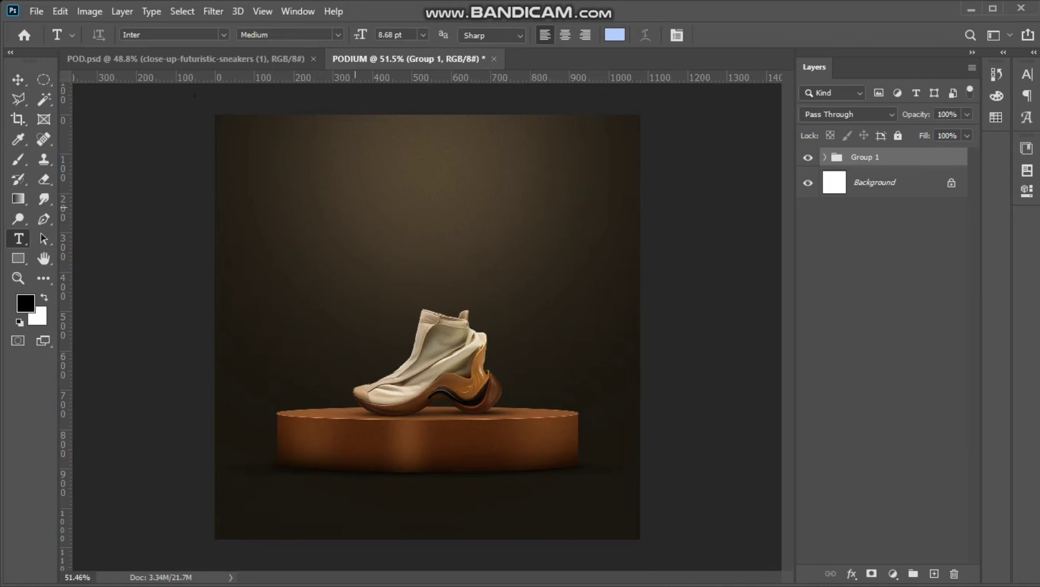
left_click(355, 208)
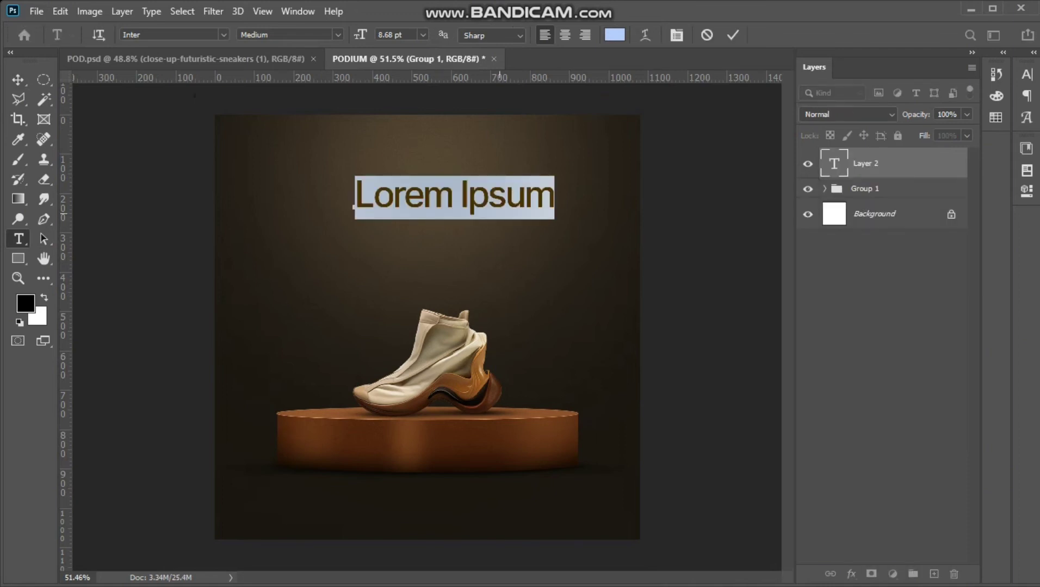
type("New")
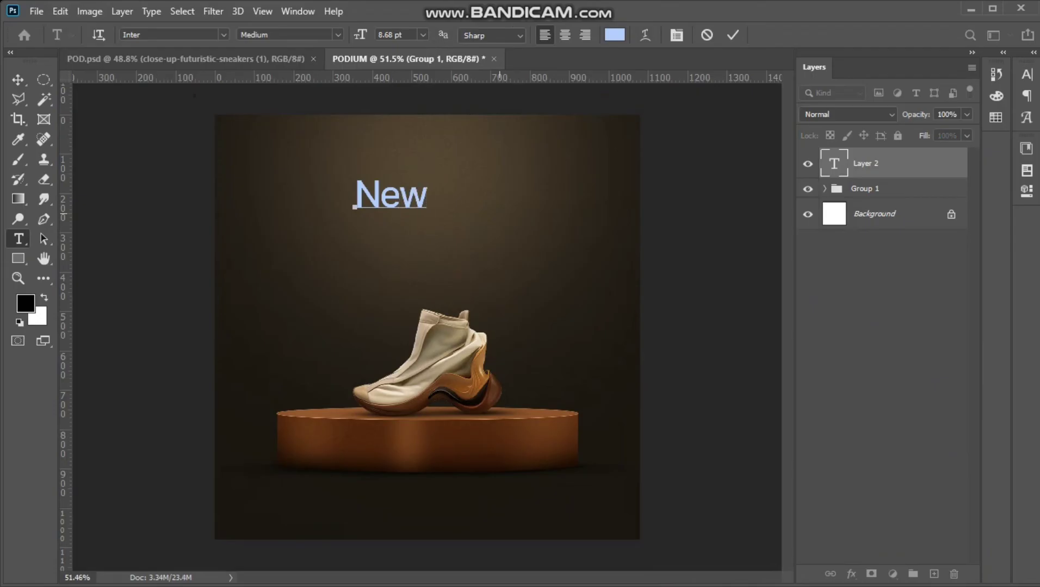
key("ctrl+a")
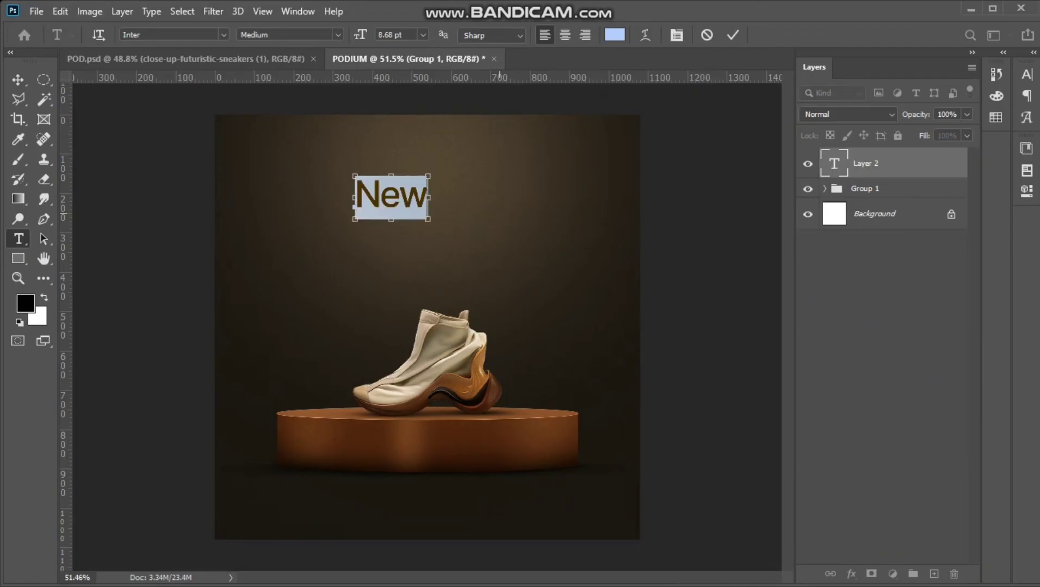
left_click(614, 35)
type("f6f7d1")
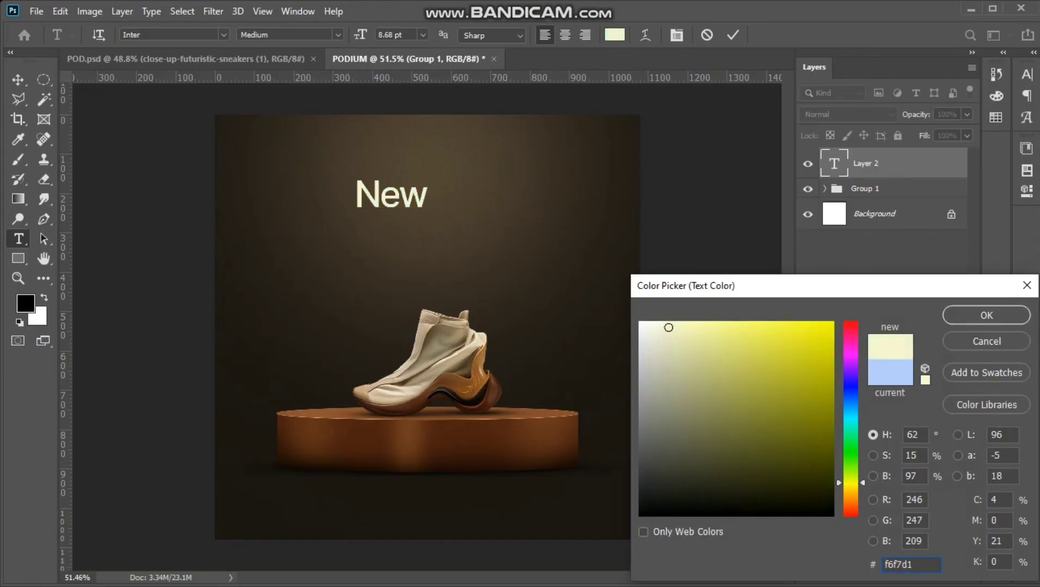
mouse_move(668, 327)
left_mouse_down()
mouse_move(653, 325)
mouse_move(665, 325)
left_mouse_up()
left_click(986, 316)
left_click(18, 79)
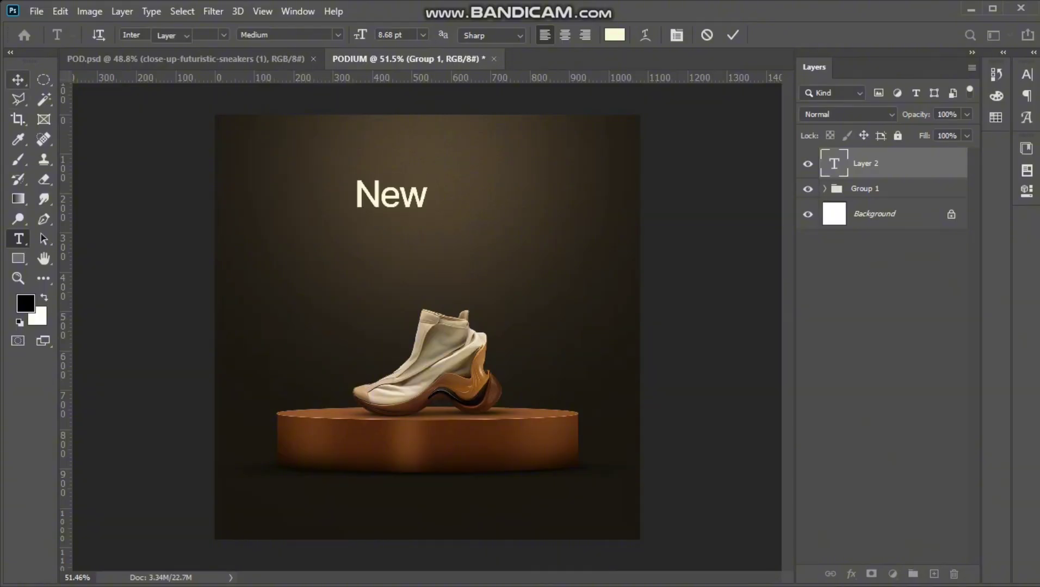
left_click(397, 163)
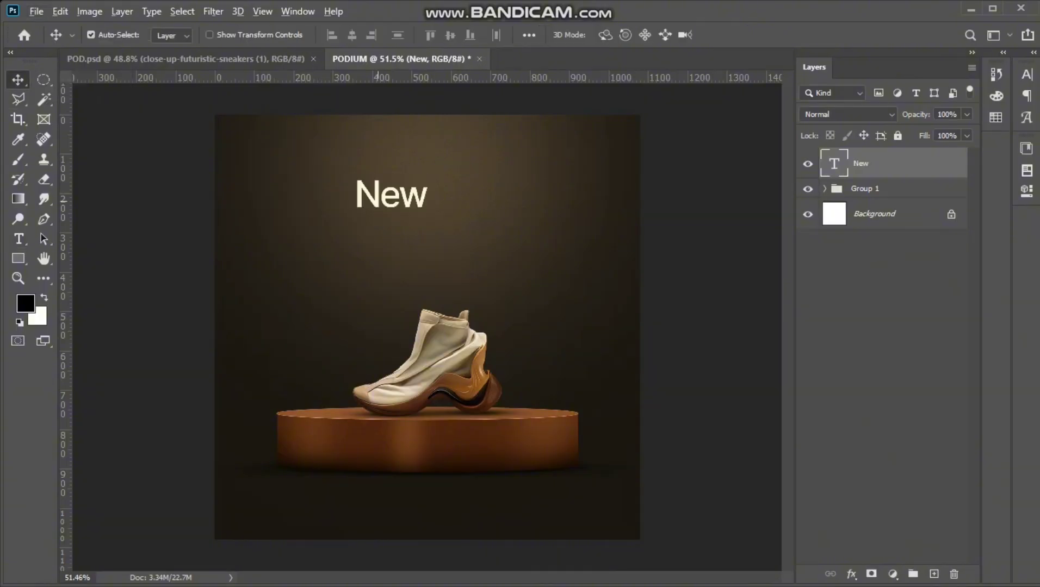
Duplicate the "New" text directly below itself and change the copy to "Bounce"
left_click_drag(378, 194, 379, 219)
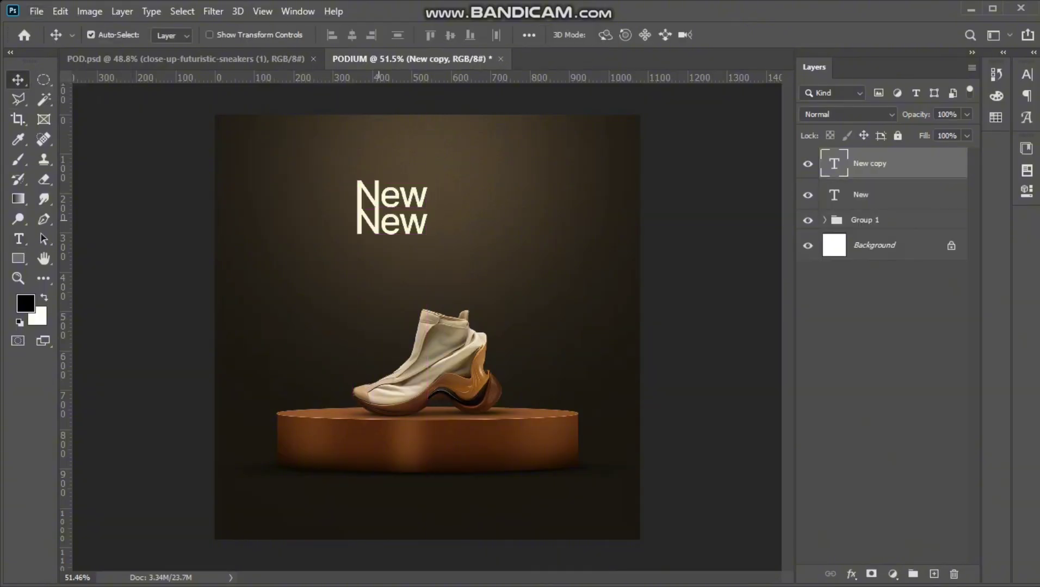
double_click(357, 228)
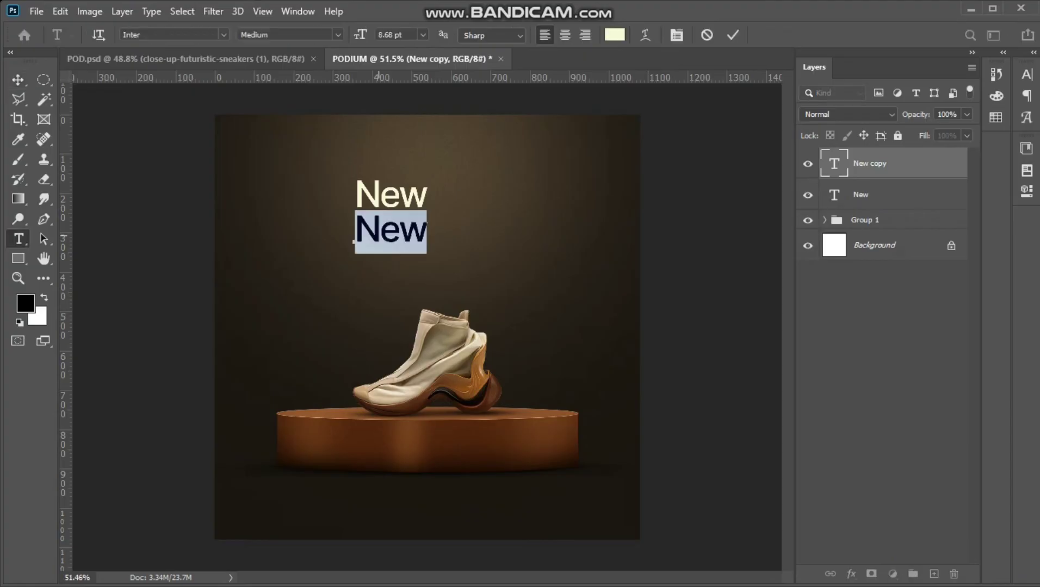
type("Bou")
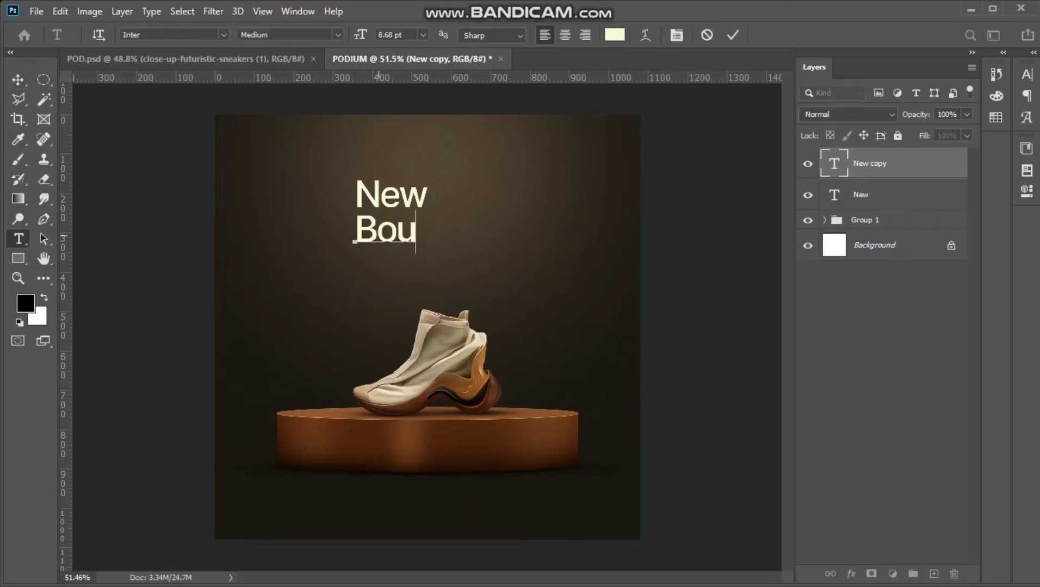
type("nce")
Set the font of both "Bounce" and "New" to SF Pro Display Bold
key("ctrl+a")
left_click(172, 34)
type("sf")
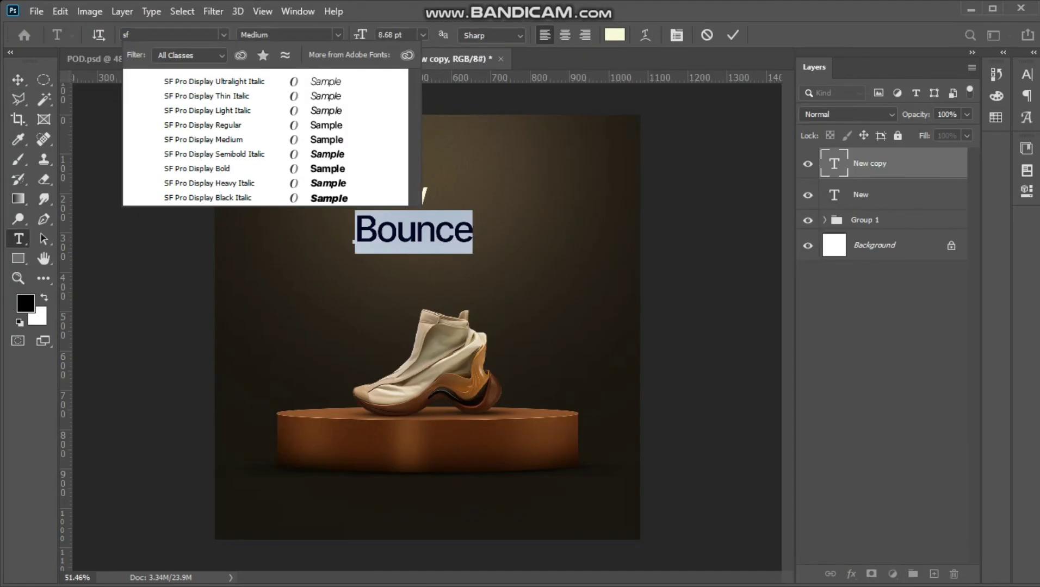
left_click(197, 168)
key("ctrl+Return")
double_click(390, 198)
left_click(172, 34)
type("sf")
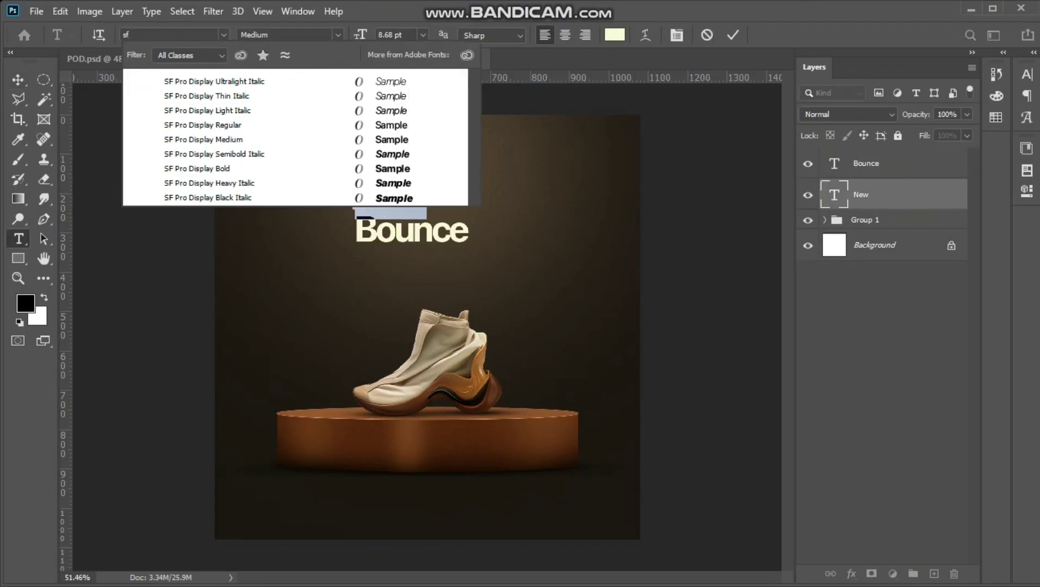
left_click(197, 168)
key("ctrl+Return")
Insert a "#" in front of "New" in the headline
key("v")
scroll(405, 171, "up", 3)
left_click(399, 250)
key("t")
left_click(332, 203)
type("#")
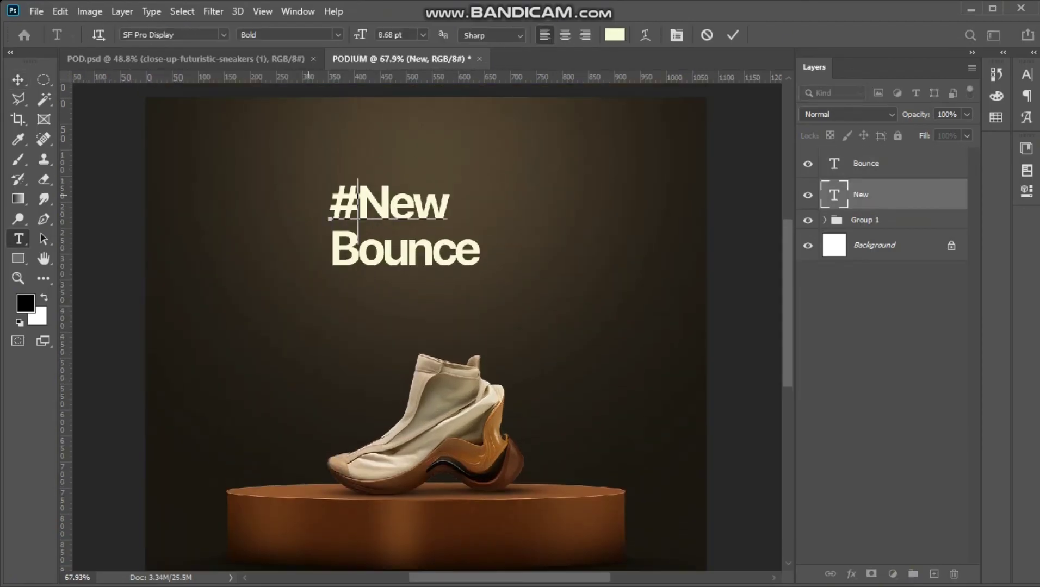
key("shift+Left")
left_click(614, 35)
left_click(402, 525)
left_click(493, 441)
left_click(496, 416)
left_click_drag(669, 349, 634, 523)
left_click(987, 341)
Put the "#New" and "Bounce" text layers together in one group
key("ctrl+Return")
key("v")
scroll(510, 267, "down", 2)
key("ctrl+0")
left_click(866, 163, "shift")
key("ctrl+g")
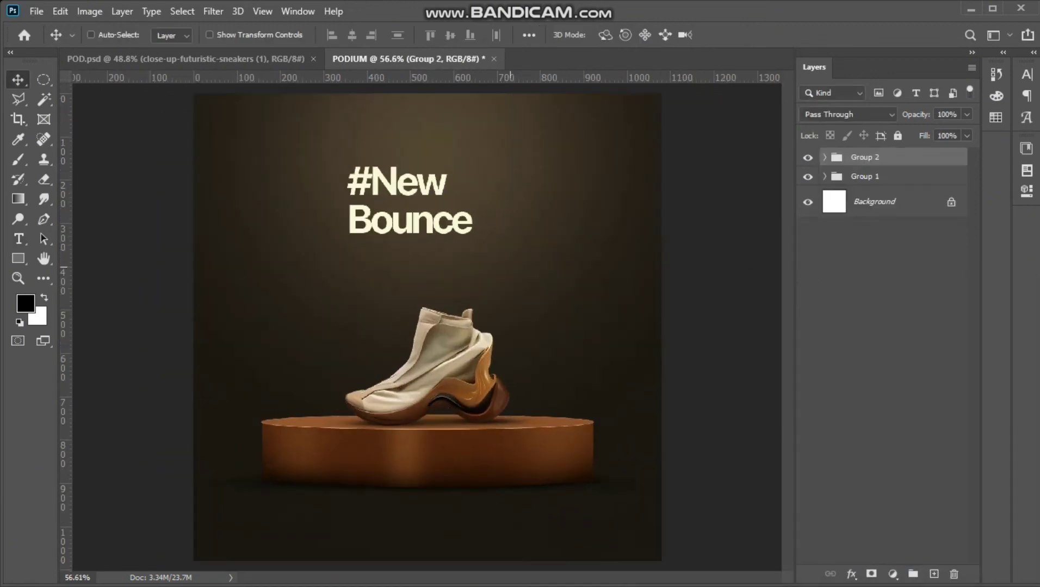
Centre the headline group horizontally on the canvas
scroll(510, 267, "down", 5)
scroll(511, 267, "up", 3)
key("ctrl+a")
left_click(353, 35)
key("ctrl+d")
Duplicate the headline group slightly lower and change the copy's lines to "CURRENT PRICE" and "£65"
scroll(451, 241, "down", 4)
scroll(450, 241, "up", 5)
scroll(451, 240, "down", 2)
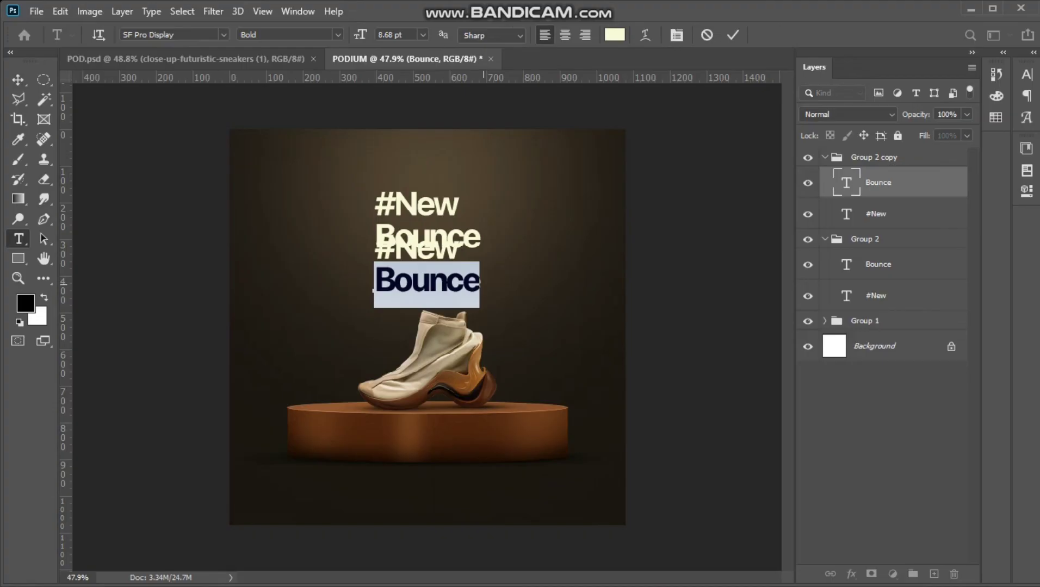
type("£65")
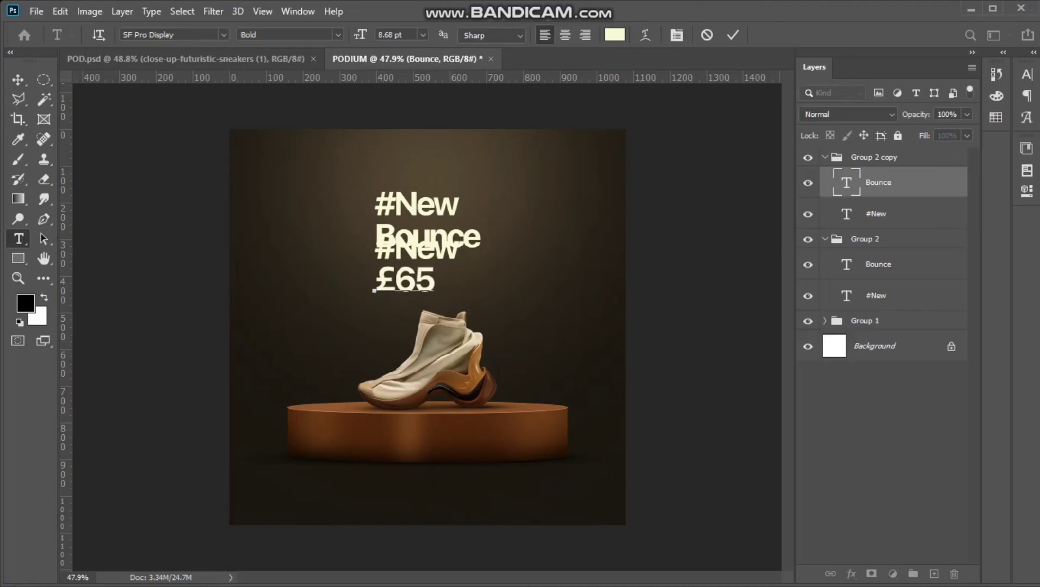
key("ctrl+Return")
triple_click(392, 249)
type("PRICE")
key("ctrl+Left")
type("CURRENT")
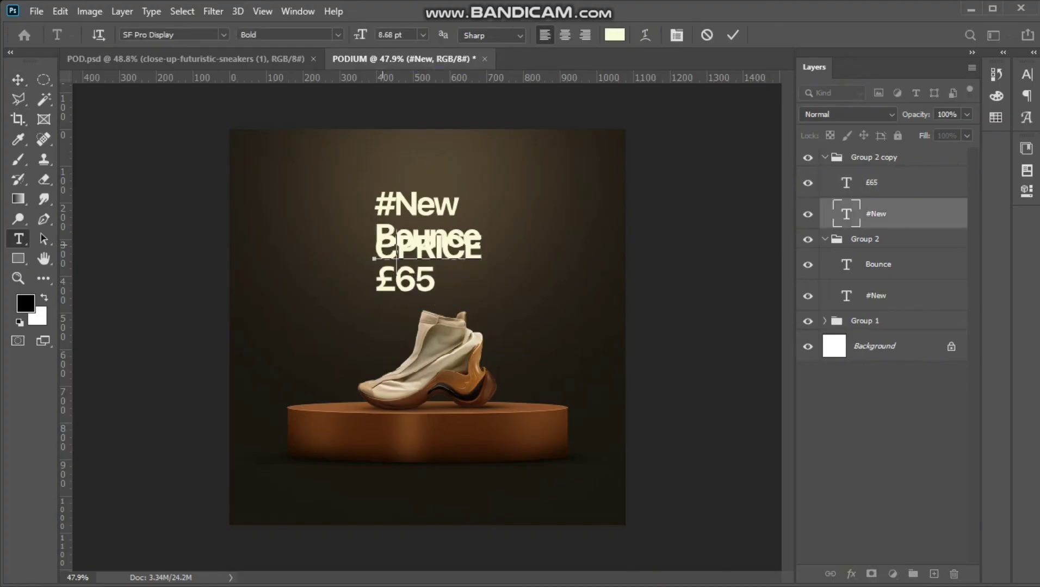
Set the "CURRENT PRICE" text to Regular weight and a size of 4 pt
key("ctrl+a")
left_click(339, 35)
left_click(282, 87)
left_click(361, 36)
type("4")
double_click(384, 35)
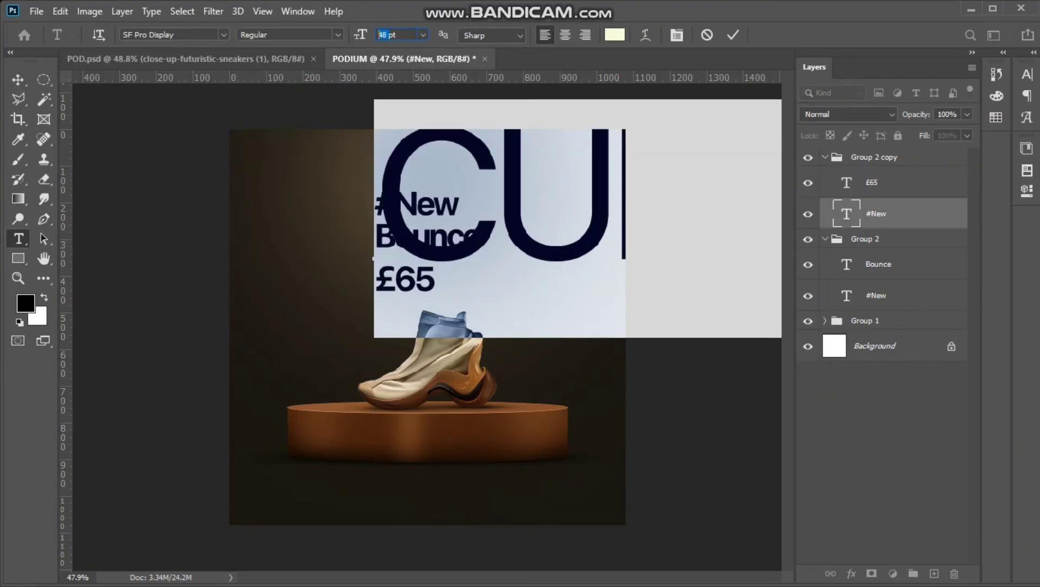
type("4")
left_click(18, 80)
Fit the "CURRENT PRICE" line above "£65" and scale the price group down beside the sneaker's heel
scroll(425, 159, "up", 3)
key("ctrl+t")
left_click_drag(493, 298, 528, 428)
key("Return")
left_click(873, 158)
key("ctrl+t")
left_click_drag(566, 395, 533, 416)
key("Return")
key("ctrl+0")
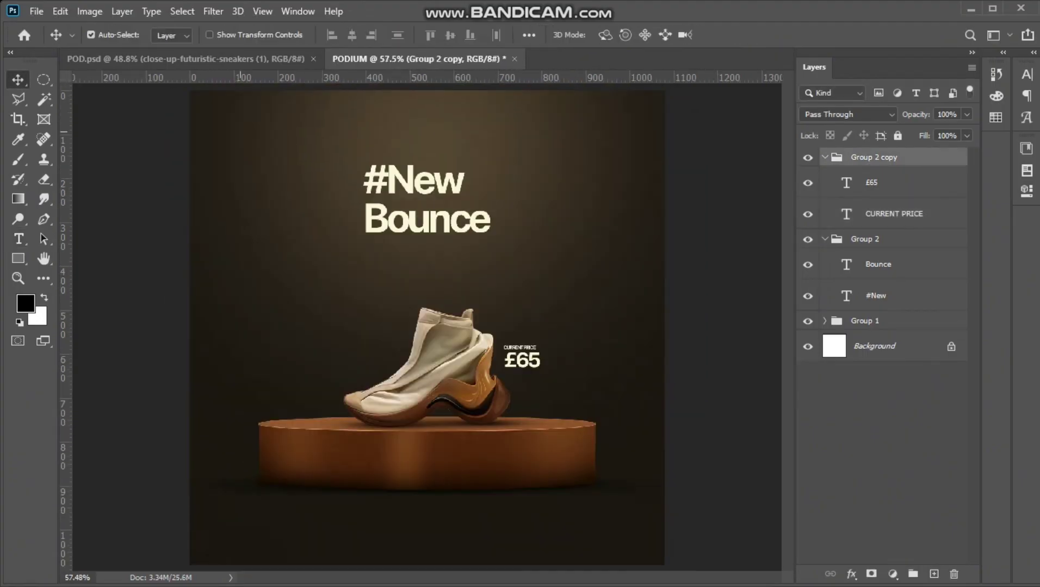
Enlarge the "#New" and "Bounce" headline lines together and centre their group horizontally on the canvas
left_click(414, 182)
left_click(427, 219, "shift")
key("ctrl+t")
left_click_drag(492, 163, 522, 151)
key("Return")
left_click(865, 239)
key("ctrl+a")
key("ctrl+d")
Recolour the "£65" text with the orange sampled from the sneaker's heel
scroll(486, 301, "down", 1)
double_click(846, 182)
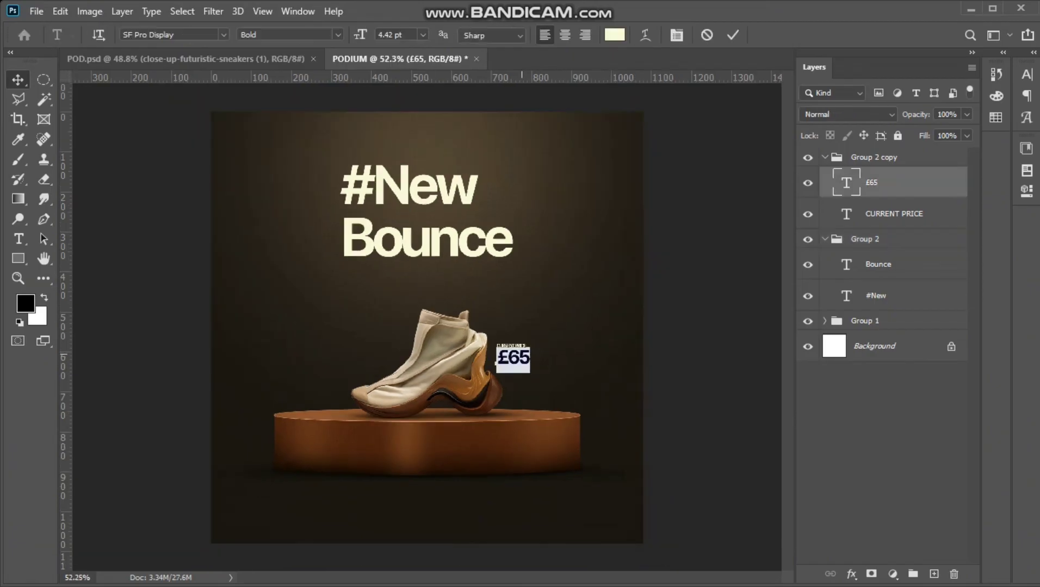
left_click(615, 34)
left_click(478, 373)
left_click(987, 315)
left_click(18, 80)
scroll(486, 301, "down", 1)
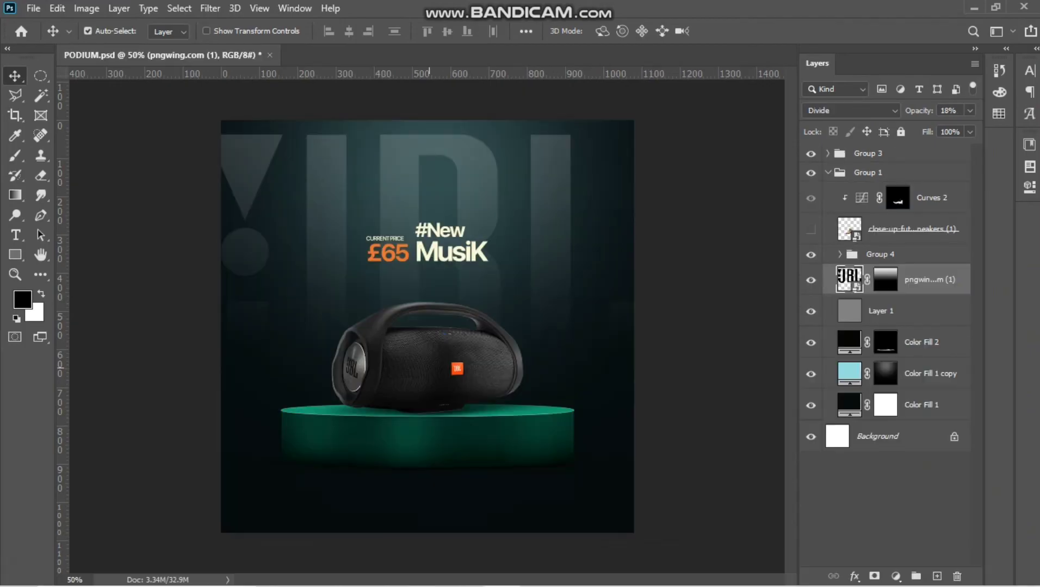
In the speaker version of the poster, duplicate Group 4 and convert the copy to a smart object
key("ctrl+plus")
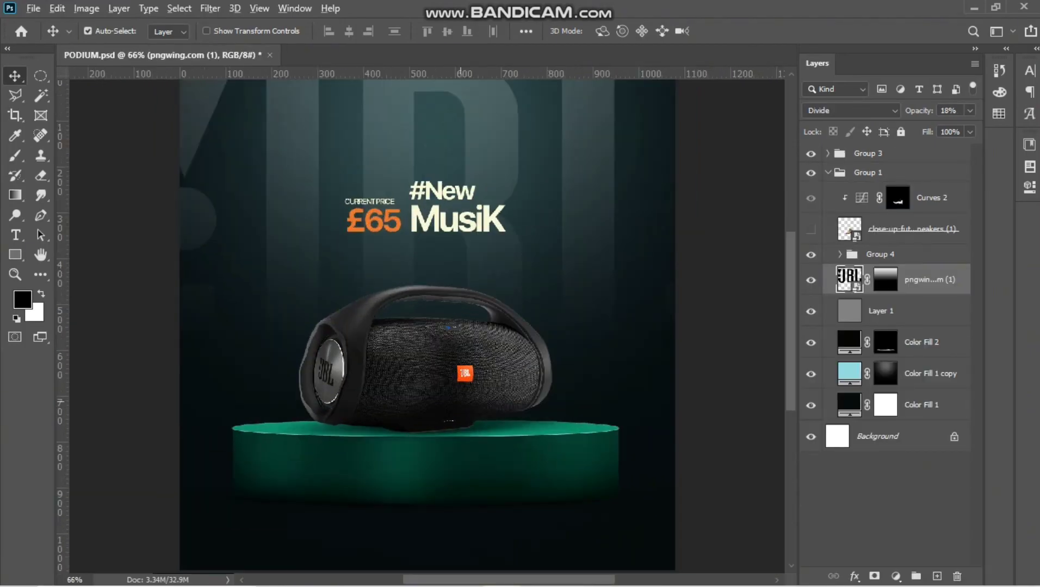
scroll(461, 402, "down", 4)
scroll(435, 373, "up", 4)
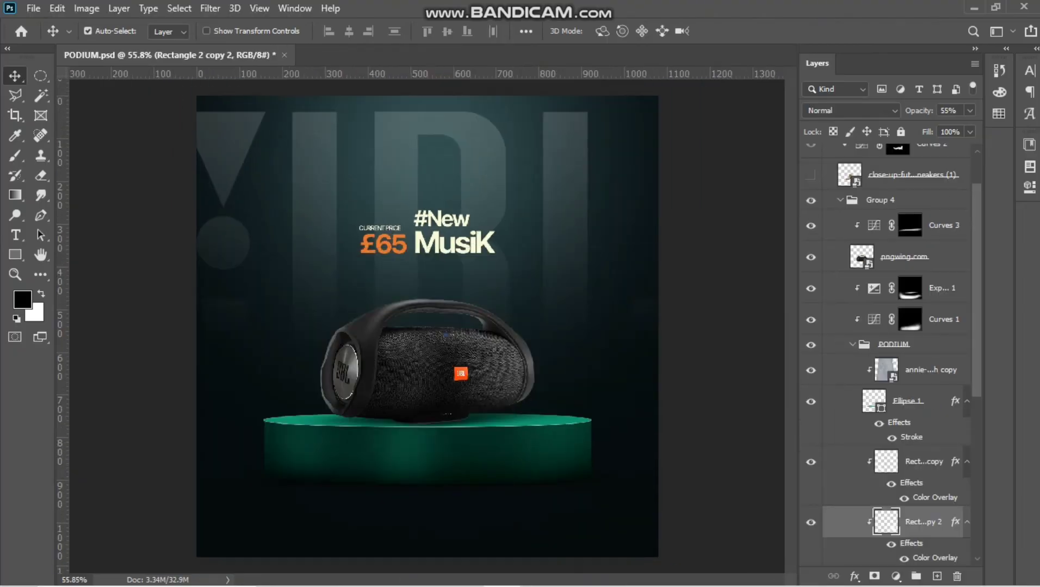
left_click(852, 344)
left_click(840, 225)
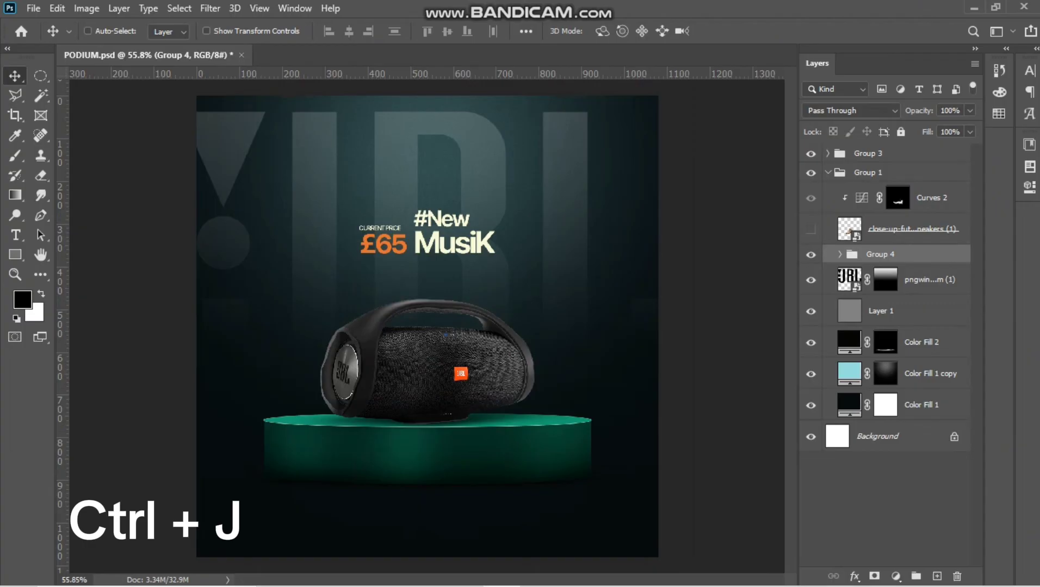
key("ctrl+e")
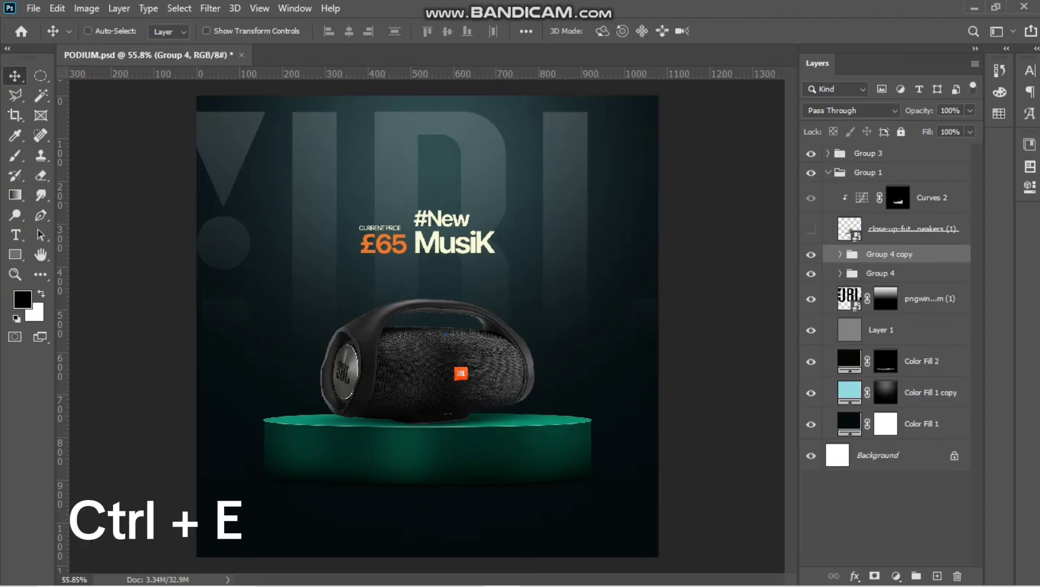
right_click(884, 346)
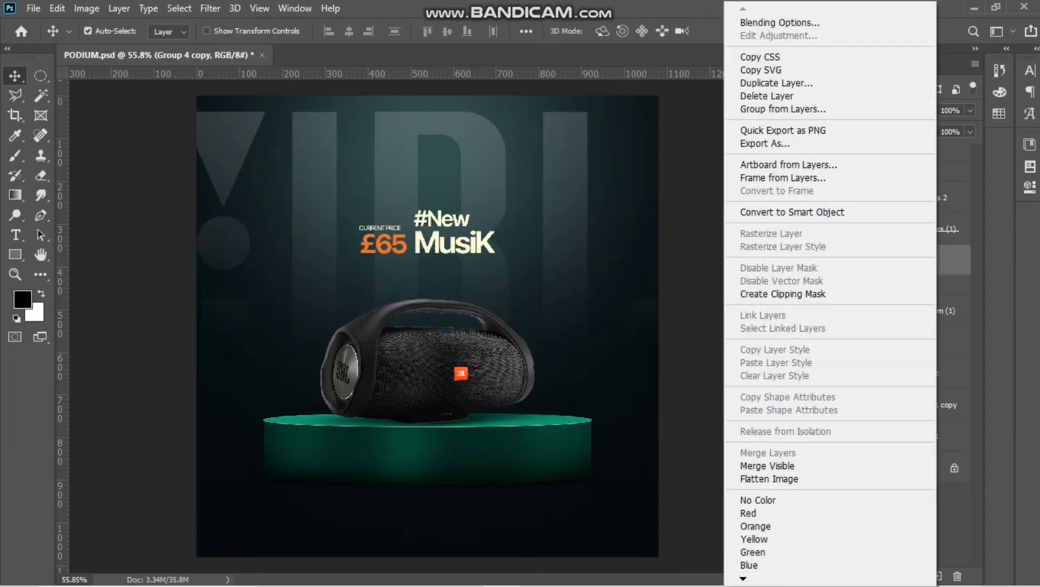
left_click(794, 212)
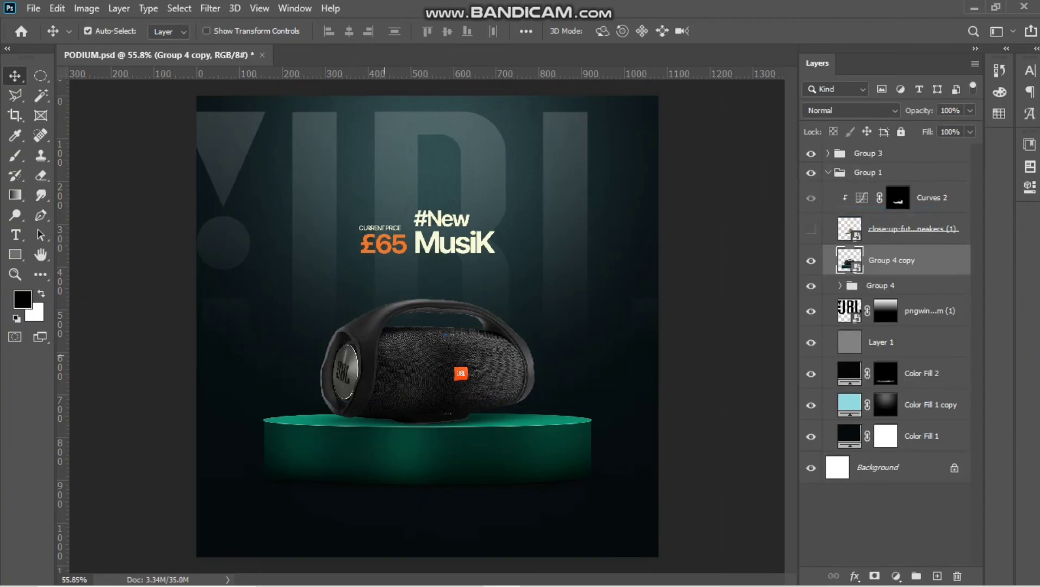
Flip the Group 4 copy vertically, place it beneath the podium as a reflection, and move its layer below Group 4
key("ctrl+t")
right_click(488, 104)
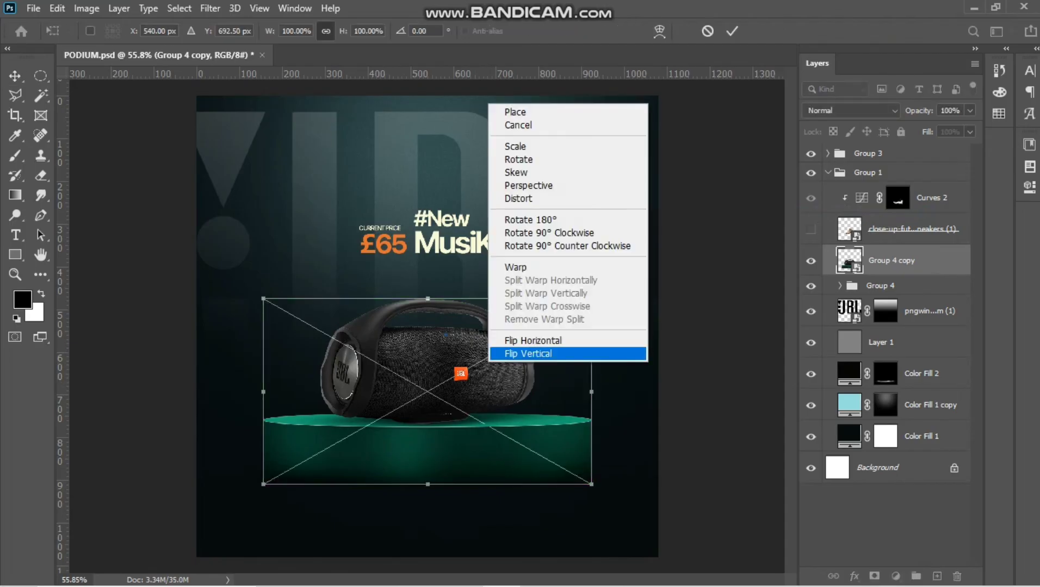
left_click(527, 354)
left_click_drag(468, 303, 468, 464)
key("Return")
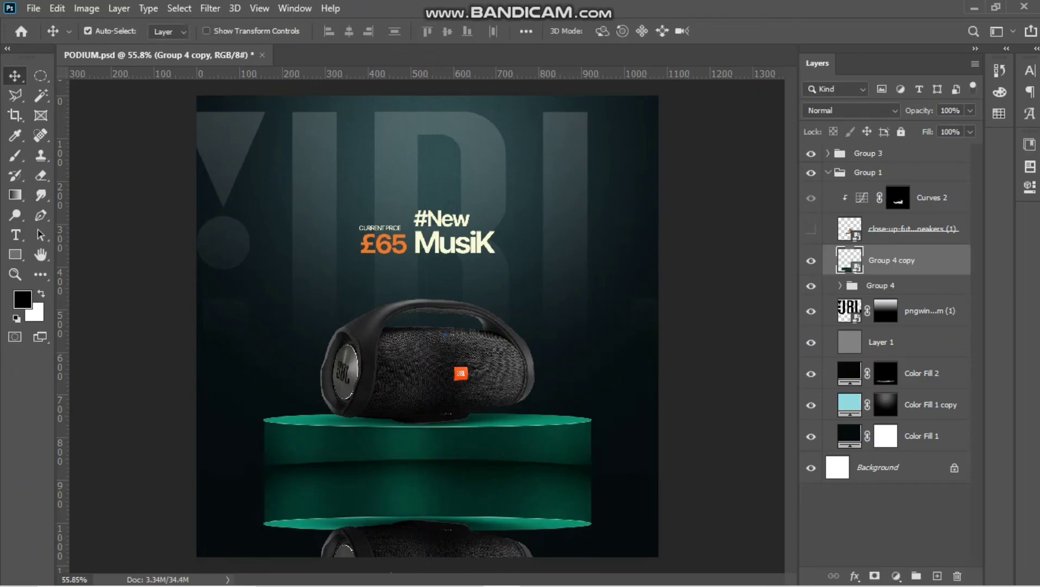
left_click_drag(911, 261, 911, 293)
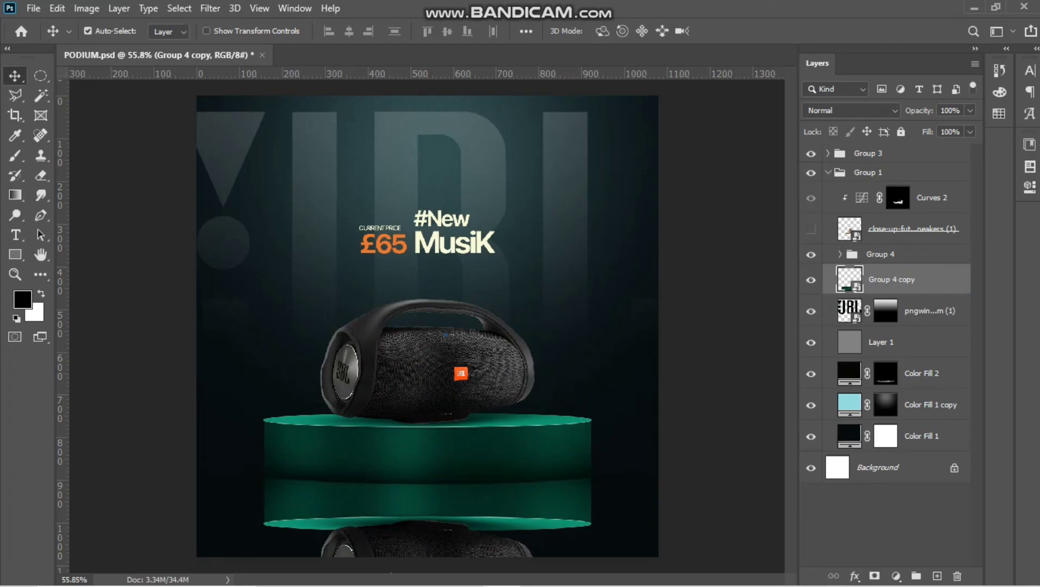
Set the reflection layer's opacity to 80% and add a layer mask to it
key("8")
key("g")
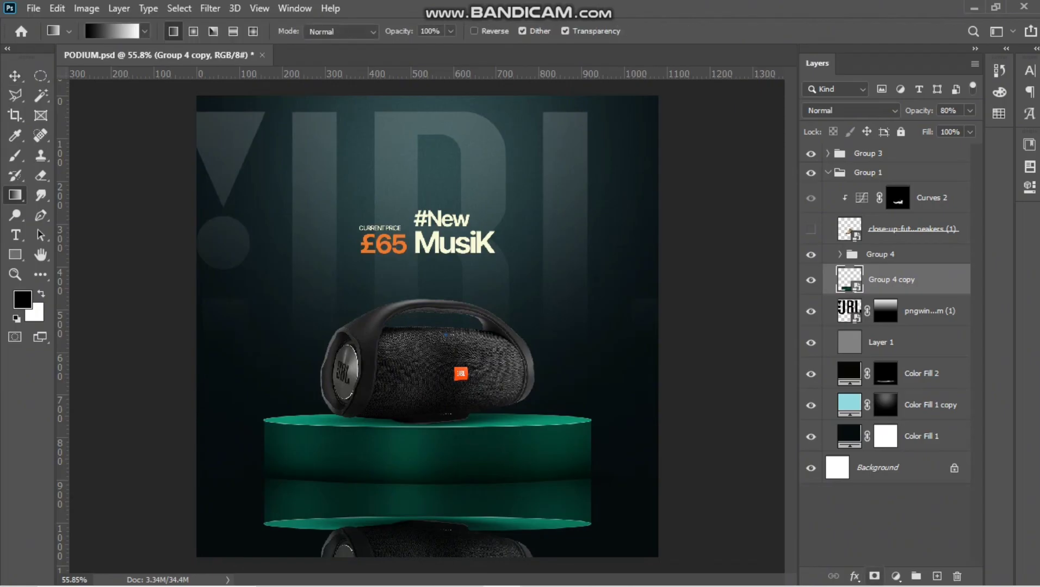
left_click(874, 576)
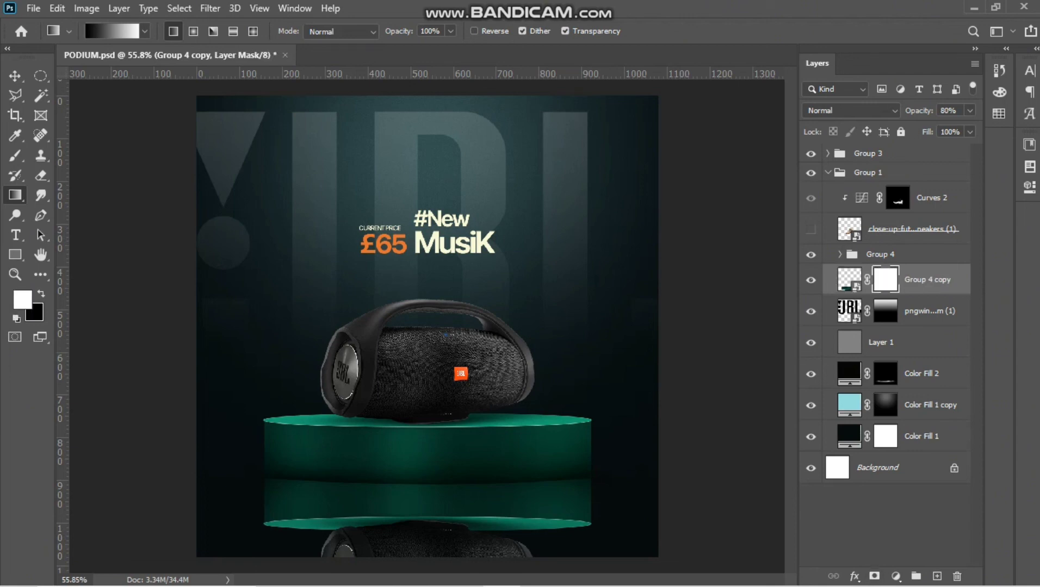
Draw vertical black-to-white linear gradients on the mask so the reflection fades out below the podium
mouse_move(434, 415)
left_mouse_down()
mouse_move(434, 511)
mouse_move(424, 422)
left_mouse_up()
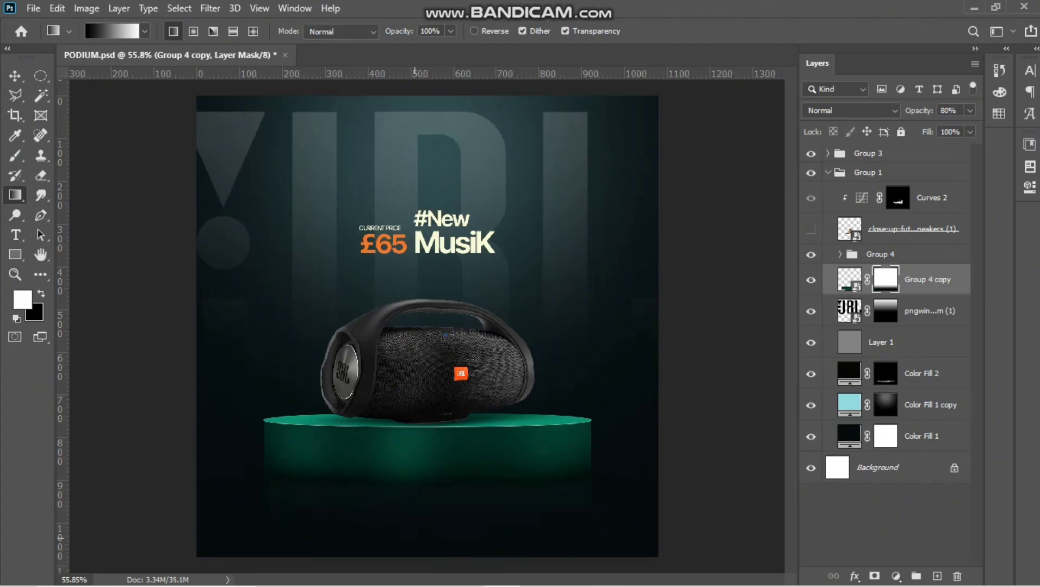
left_click_drag(415, 539, 414, 387)
left_click_drag(417, 502, 421, 432)
left_click_drag(429, 361, 429, 536)
left_click_drag(431, 430, 431, 556)
left_click_drag(409, 429, 409, 515)
left_click_drag(422, 409, 422, 514)
left_click_drag(425, 385, 426, 547)
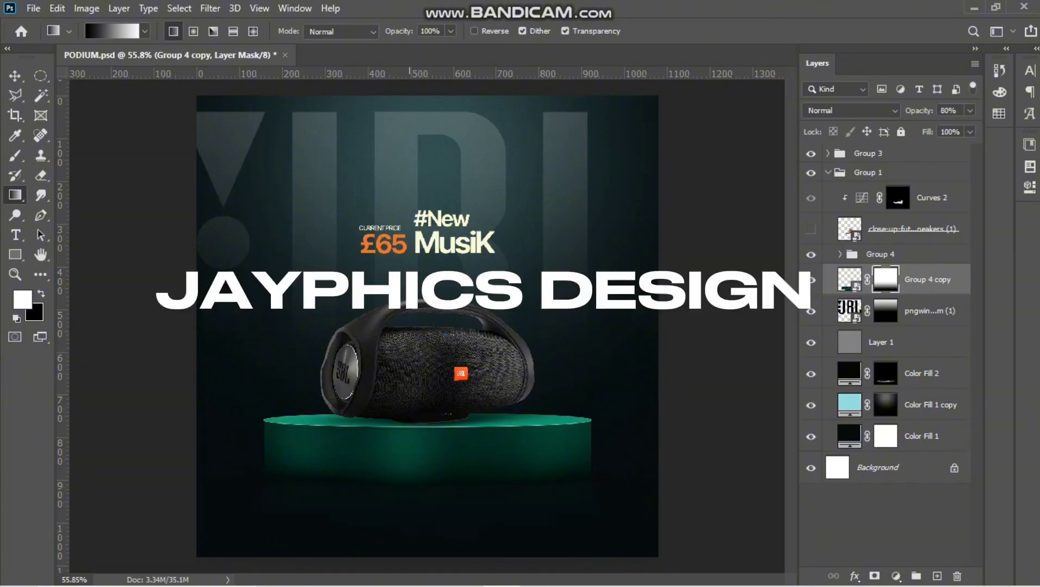